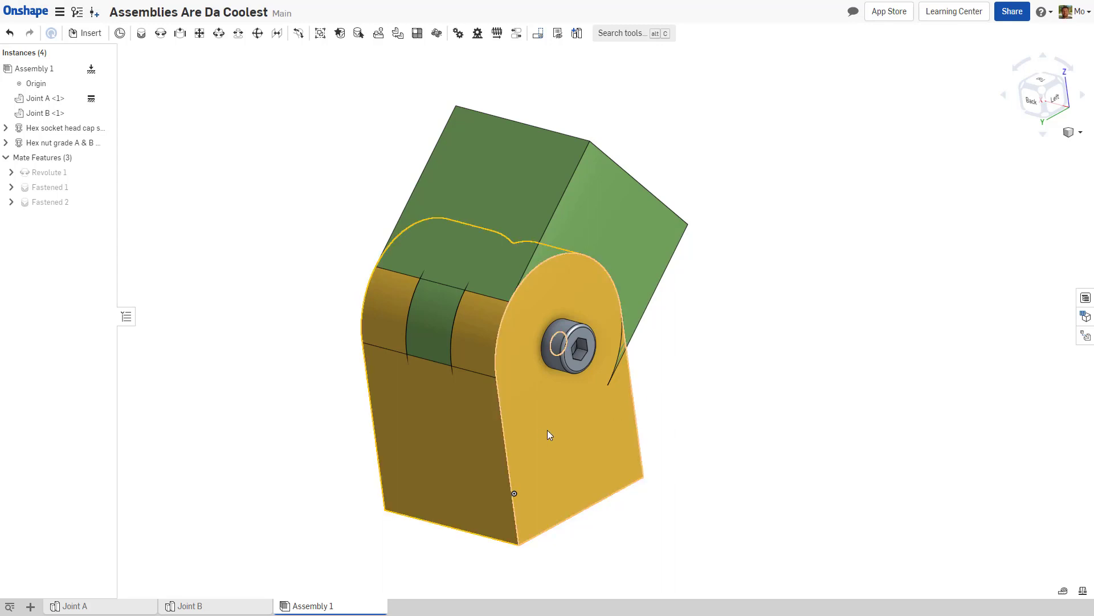
Step: Open Joint A for editing in the context of the assembly
right_click(524, 446)
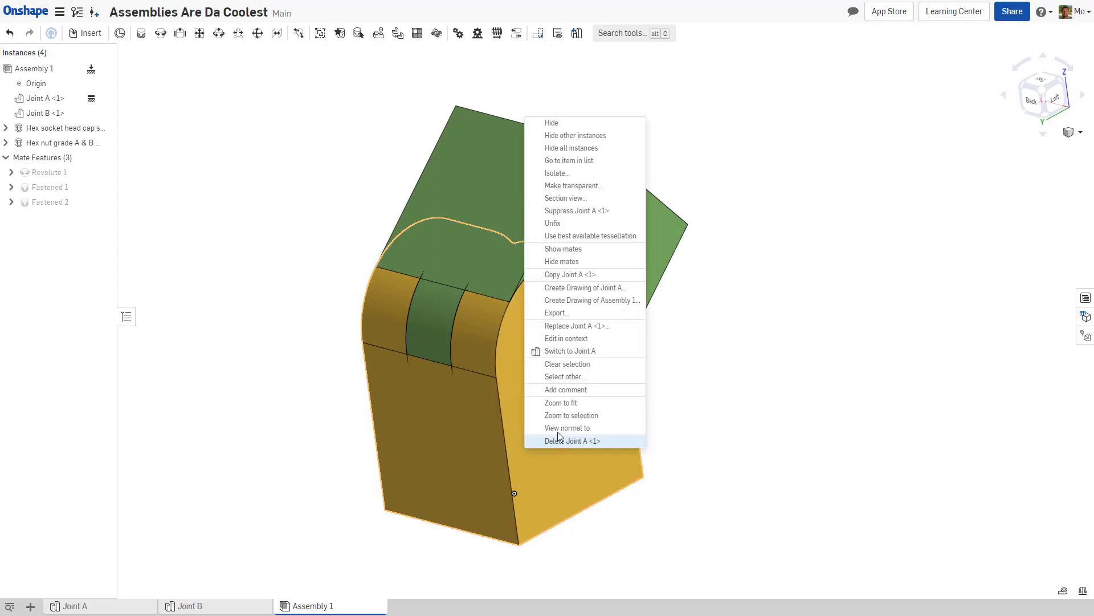
left_click(586, 341)
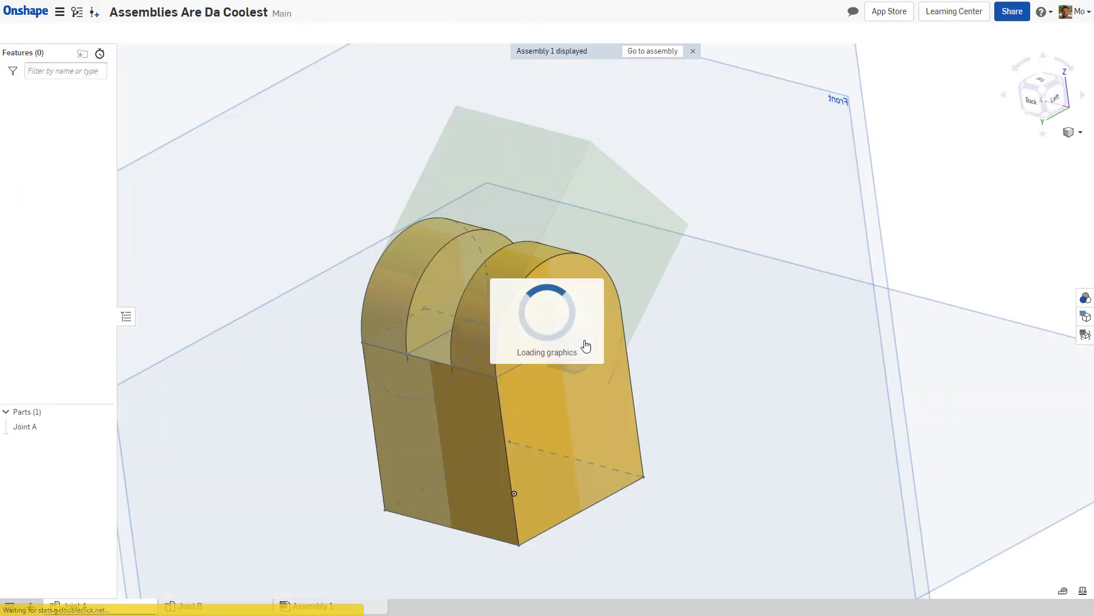
Step: Examine Joint A's lobes, slot edges and hole from several angles against the ghosted mating part
right_click_drag(700, 357, 651, 333)
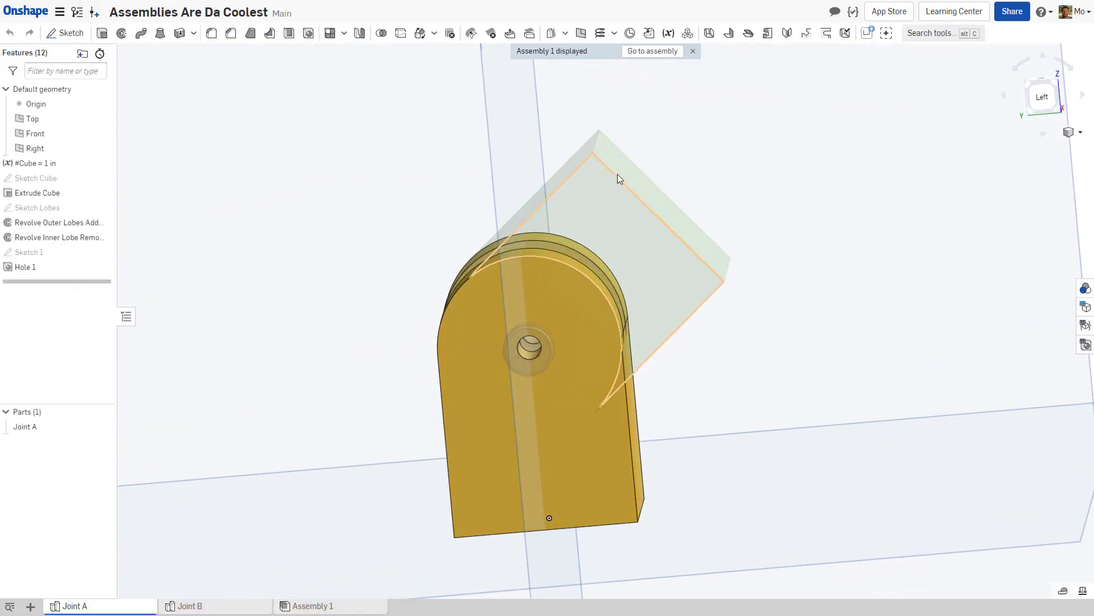
right_click_drag(733, 378, 695, 348)
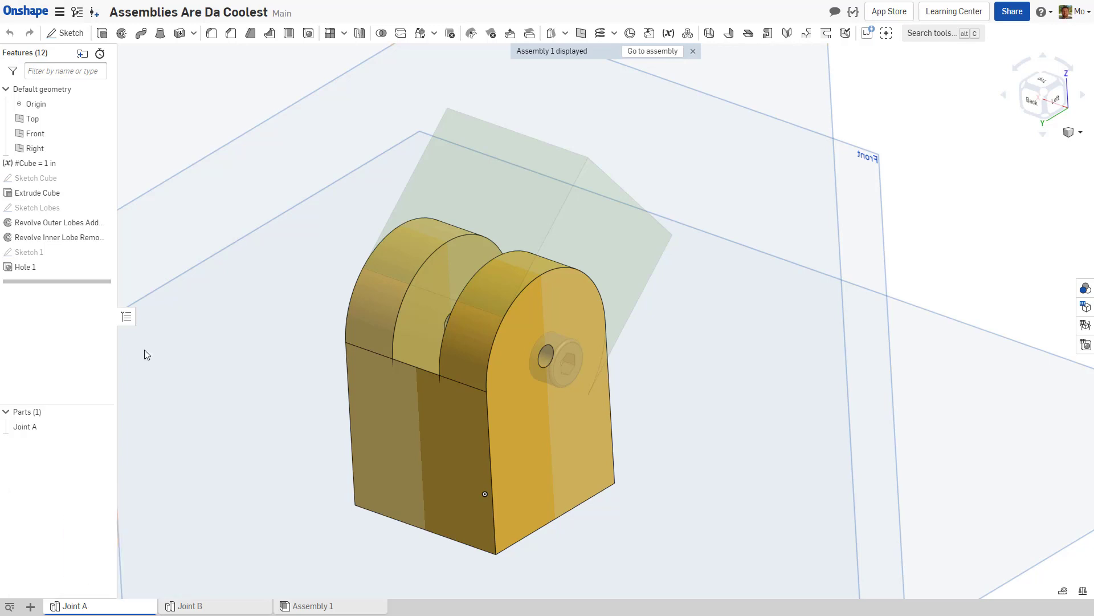
right_click_drag(200, 220, 418, 387)
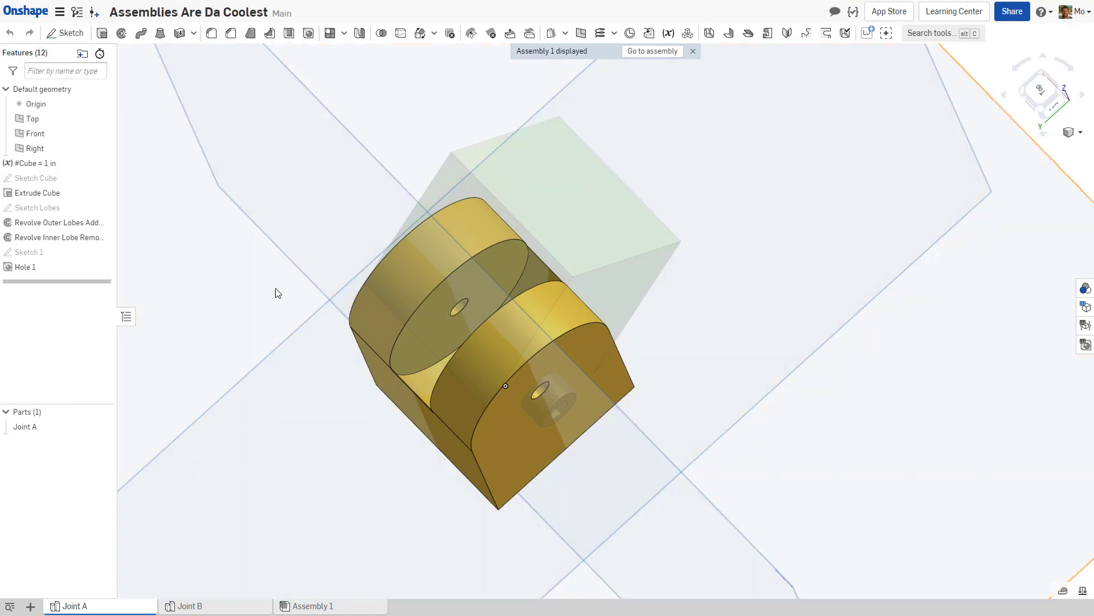
right_click_drag(278, 293, 364, 310)
left_click(486, 360)
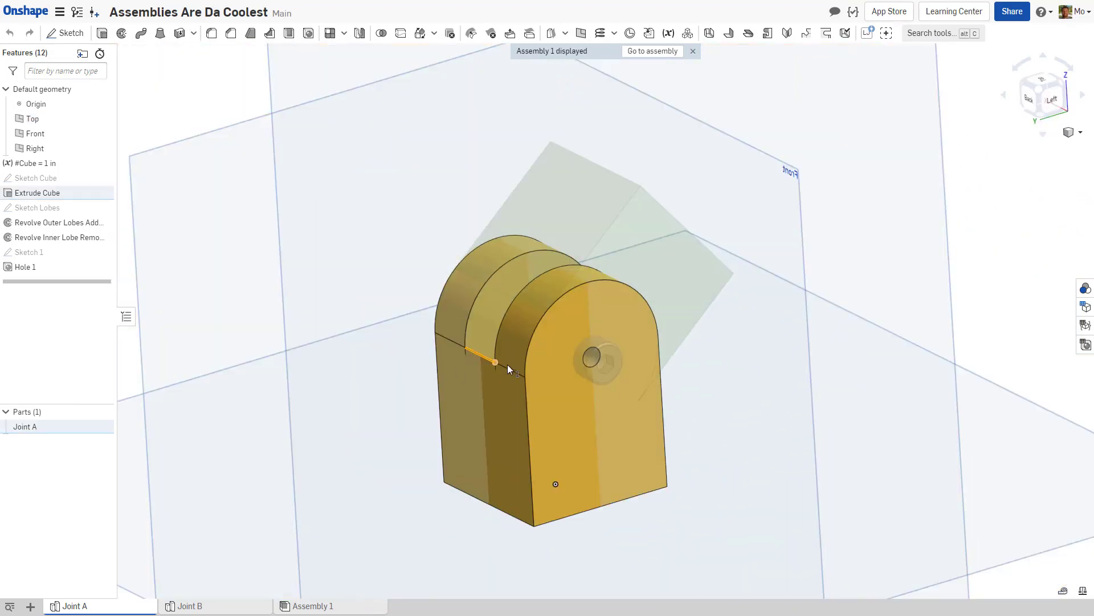
right_click_drag(507, 364, 711, 317)
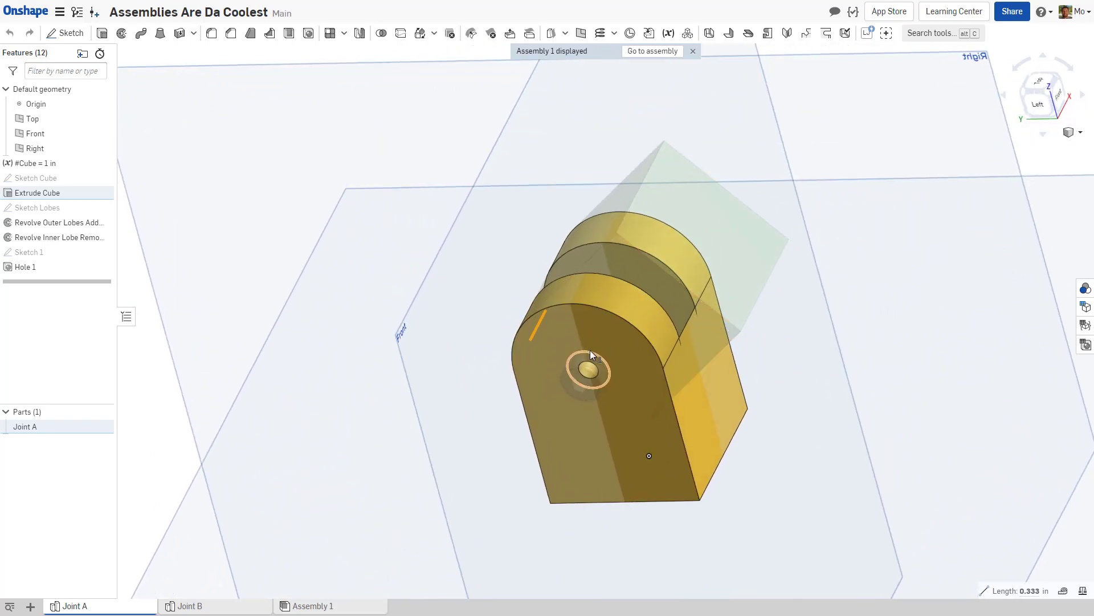
right_click_drag(591, 347, 647, 323)
key("space")
Step: Inspect the joint's interior with a temporary section view offset inward from Joint A's flat side face, and discard the section
left_click(1068, 135)
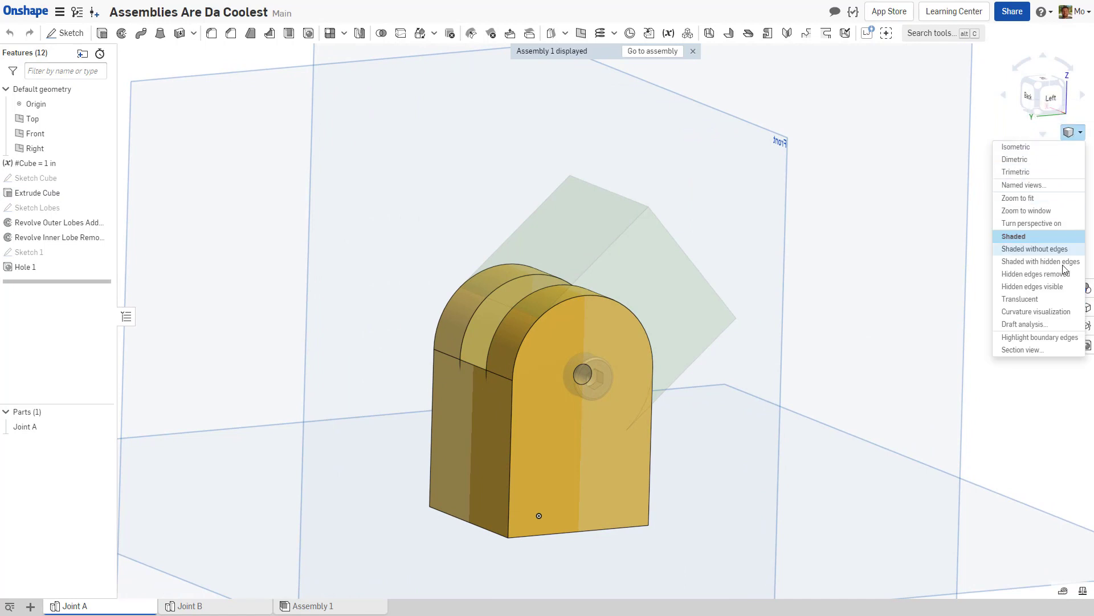
left_click(1036, 350)
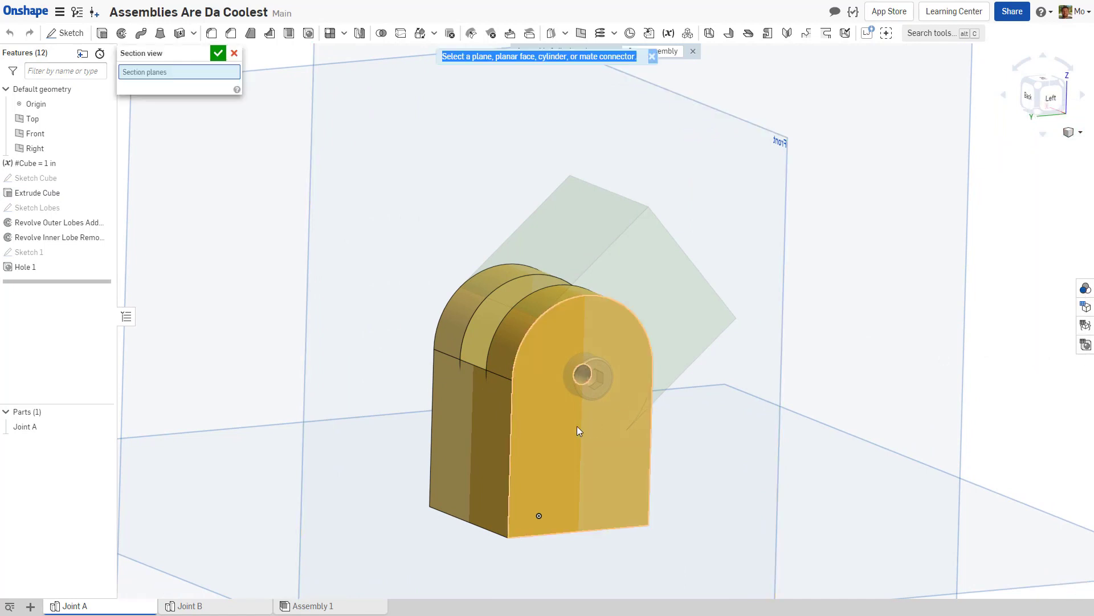
left_click(560, 430)
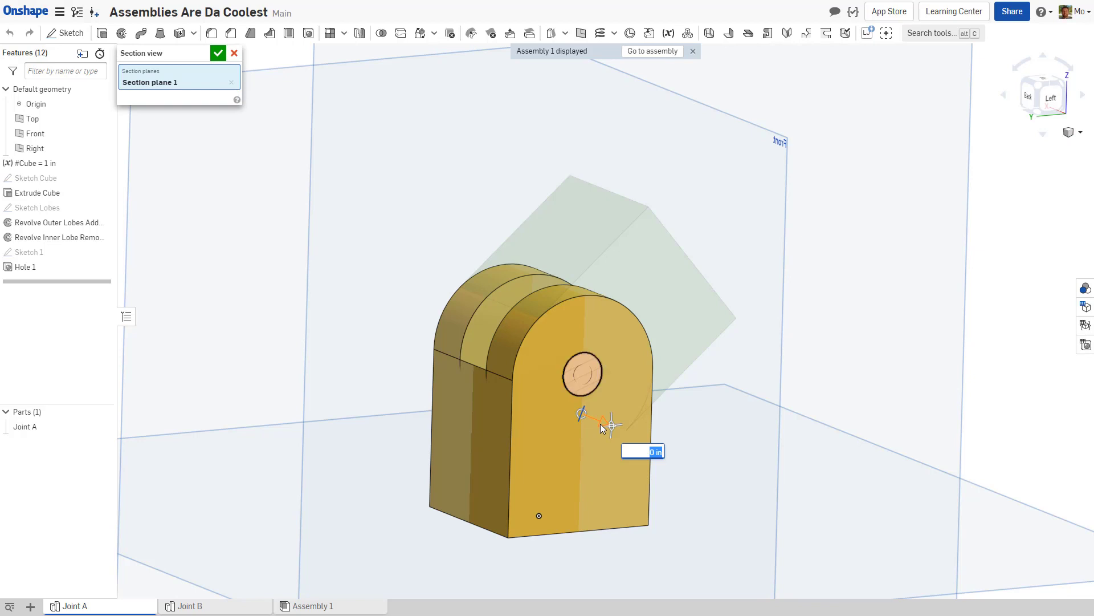
left_click_drag(601, 423, 544, 423)
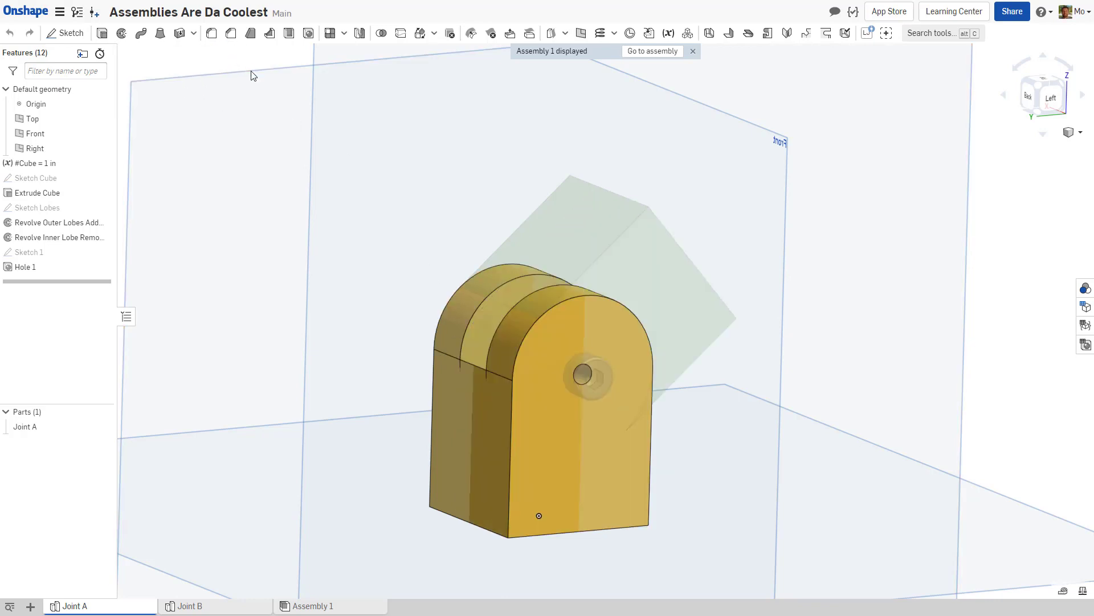
left_click(235, 54)
Step: Fillet the two slot edges between Joint A's outer lobes, front and back, with a 0.2 in circular radius
right_click_drag(340, 227, 343, 251)
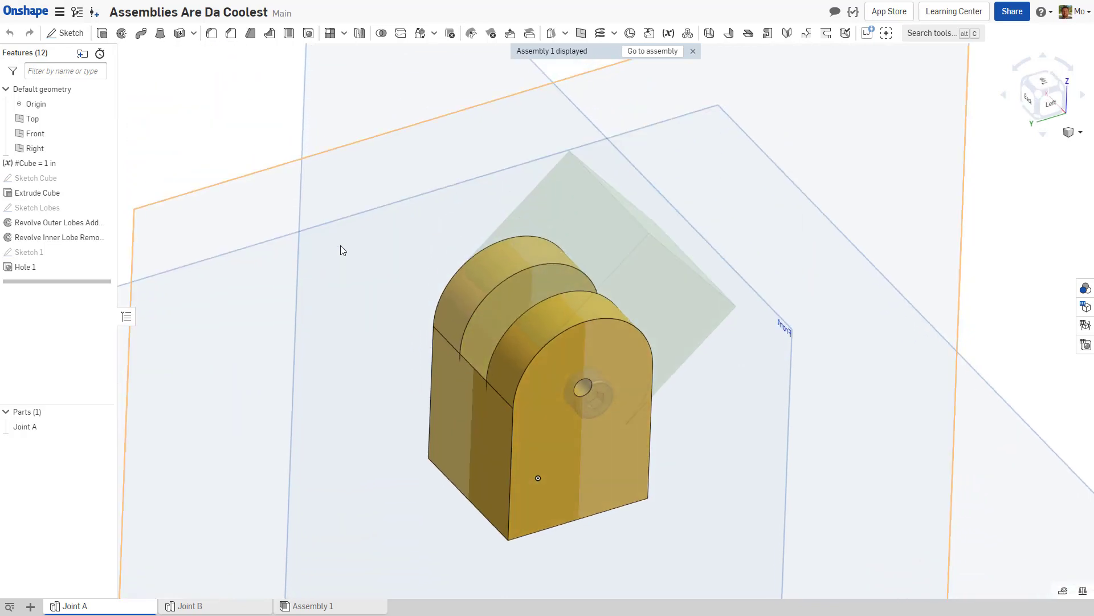
left_click(211, 33)
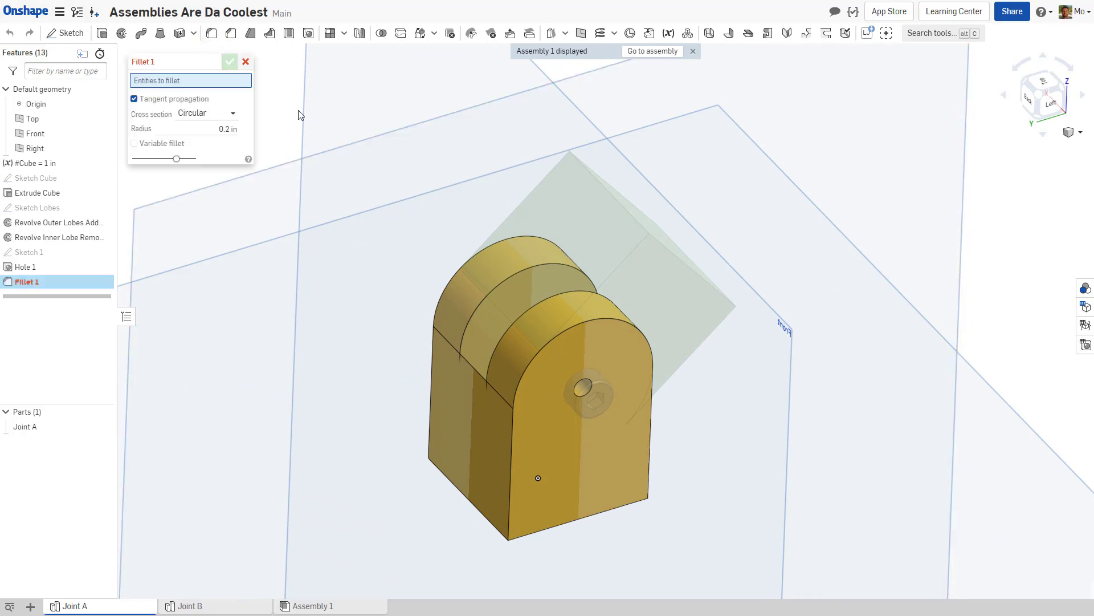
left_click(466, 359)
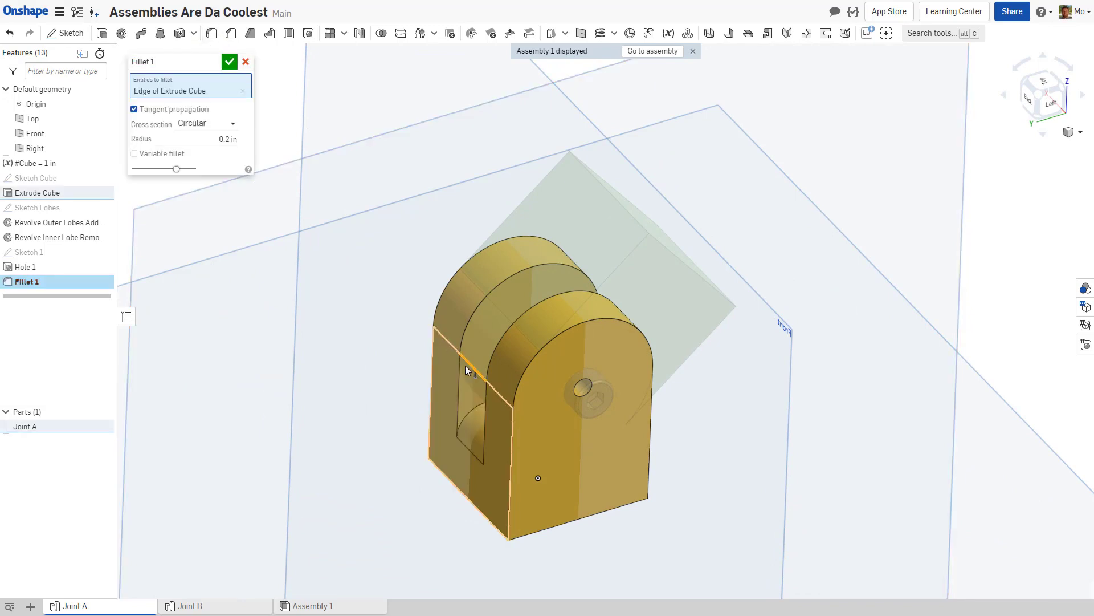
right_click_drag(470, 364, 553, 272)
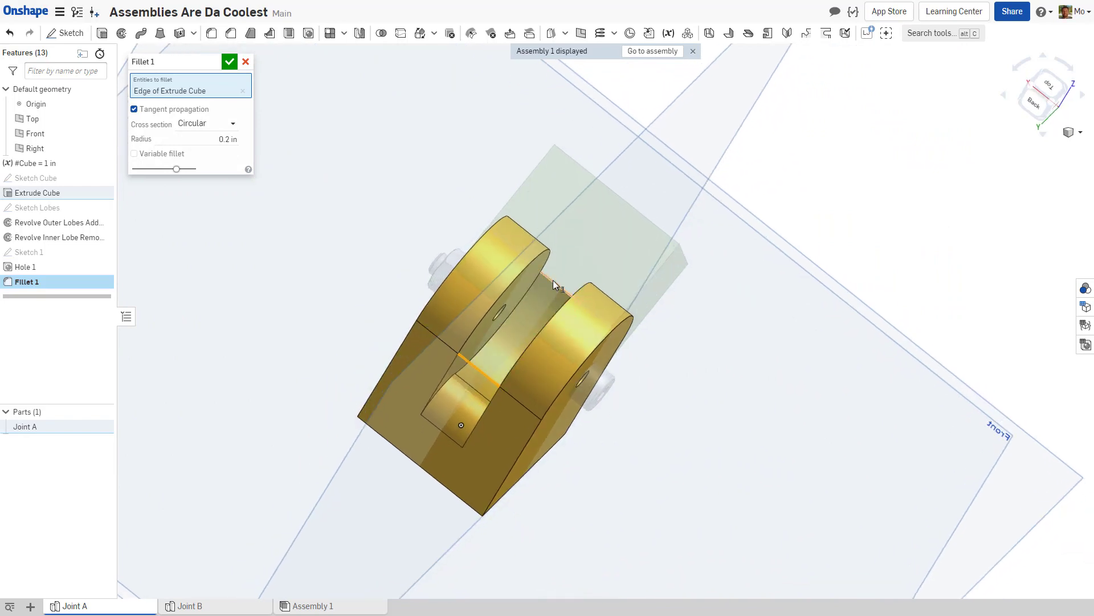
left_click(552, 280)
right_click_drag(638, 354, 617, 328)
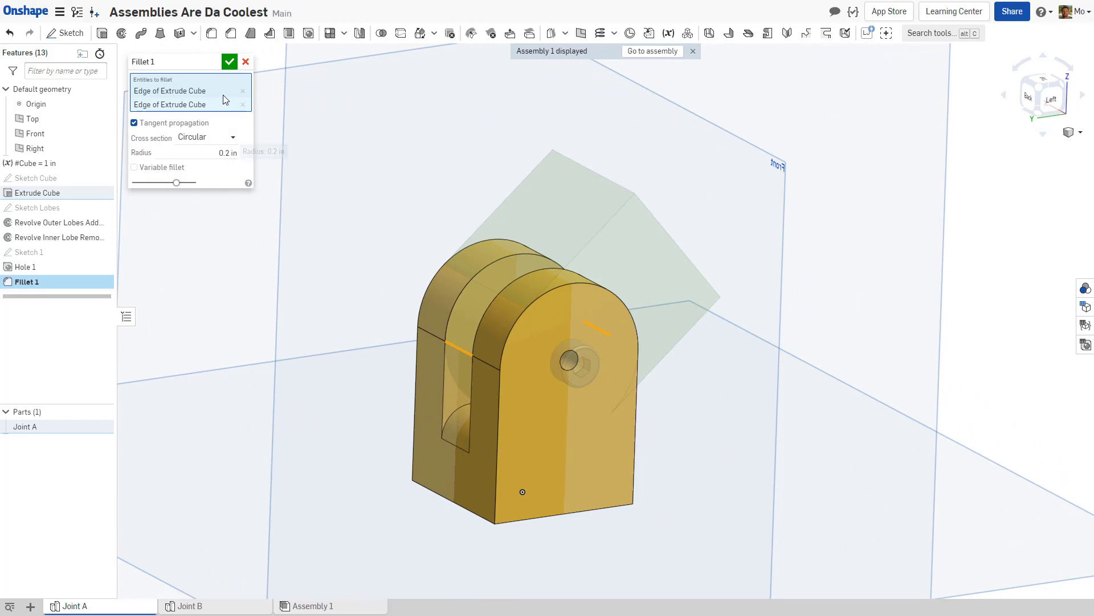
left_click(230, 62)
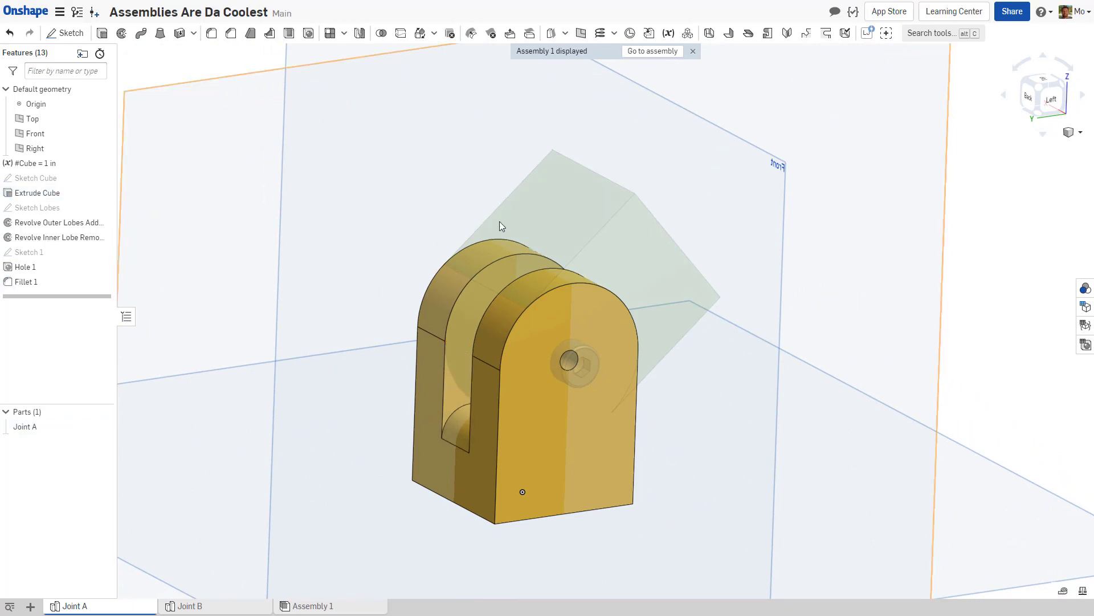
Step: Create a section view from Joint A's flat side face at a -0.51 in offset and examine the filleted slot face-on
left_click(1075, 132)
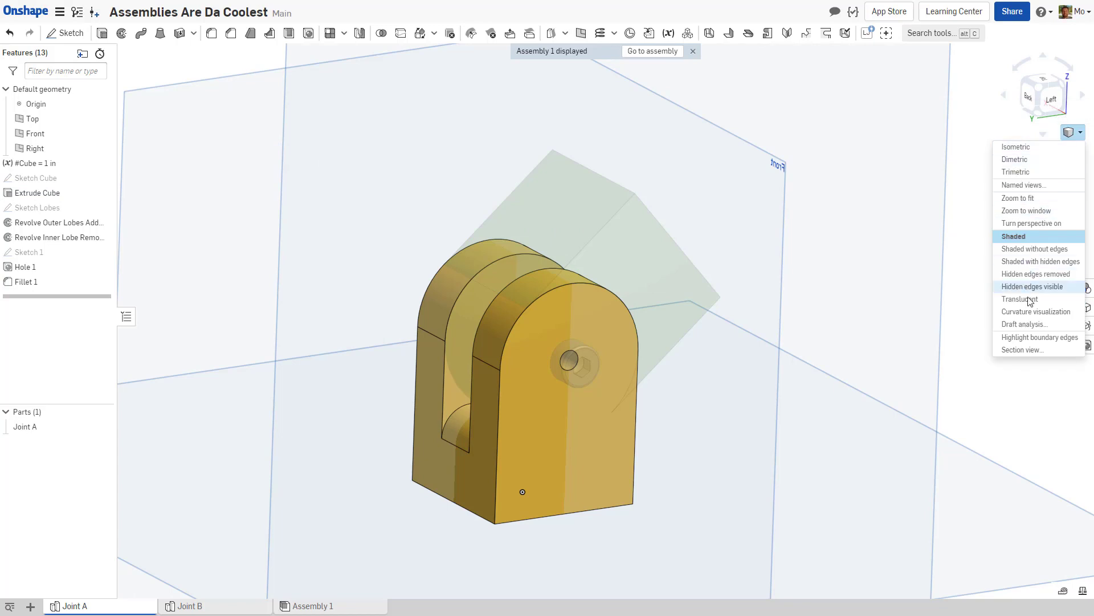
left_click(1024, 350)
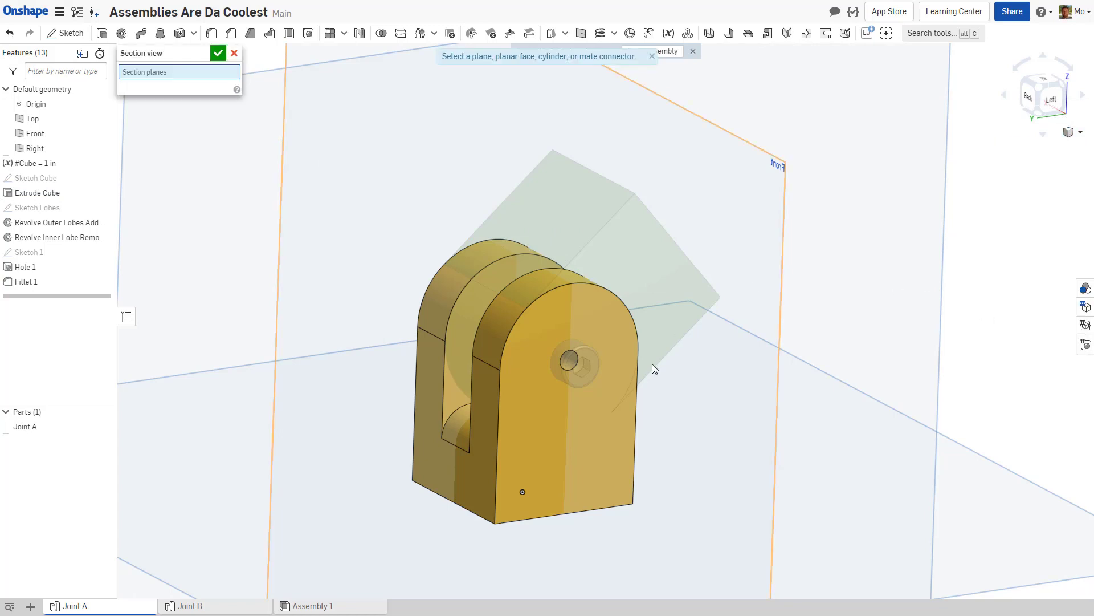
left_click(562, 429)
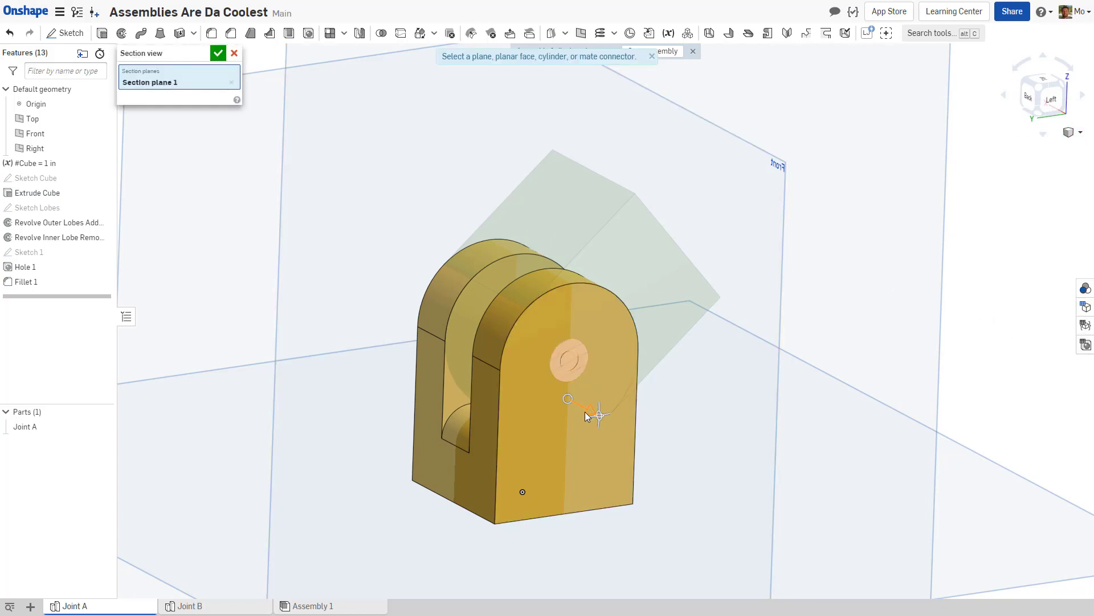
left_click_drag(585, 411, 541, 400)
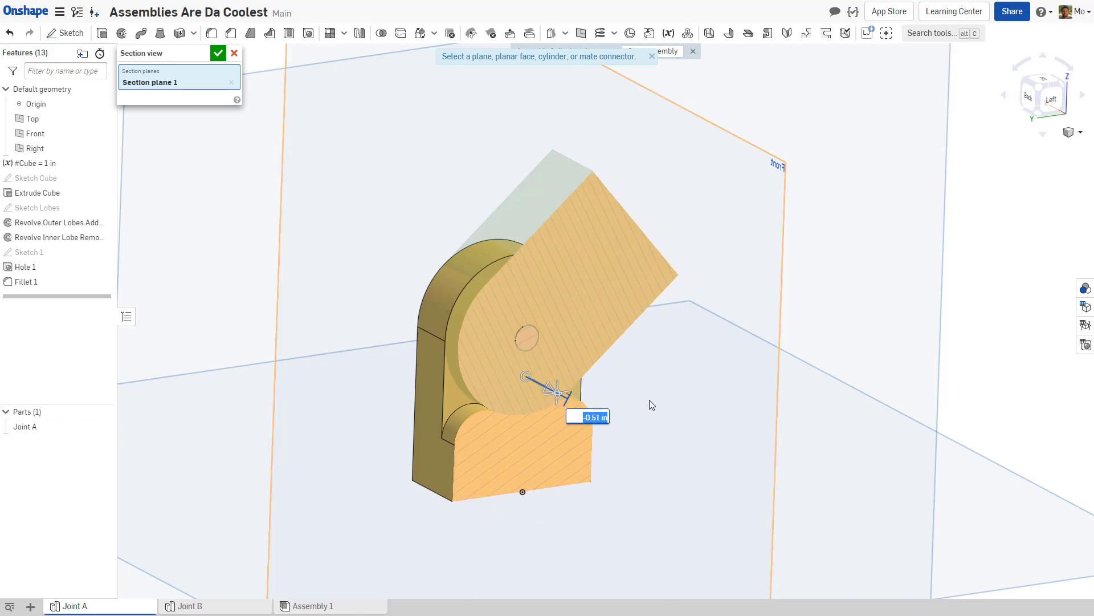
key("n")
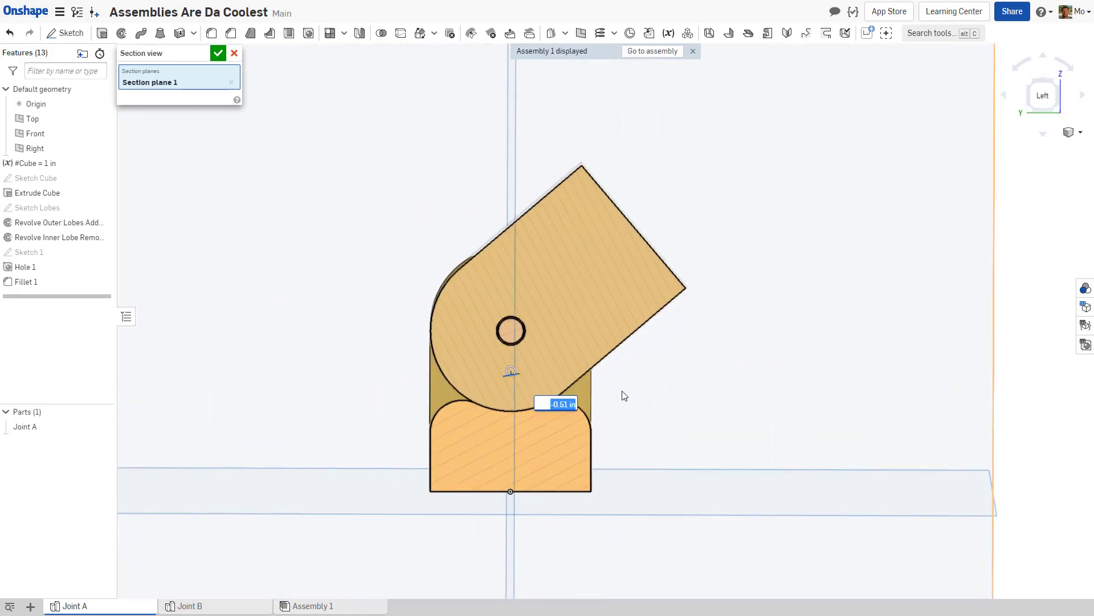
left_click(218, 53)
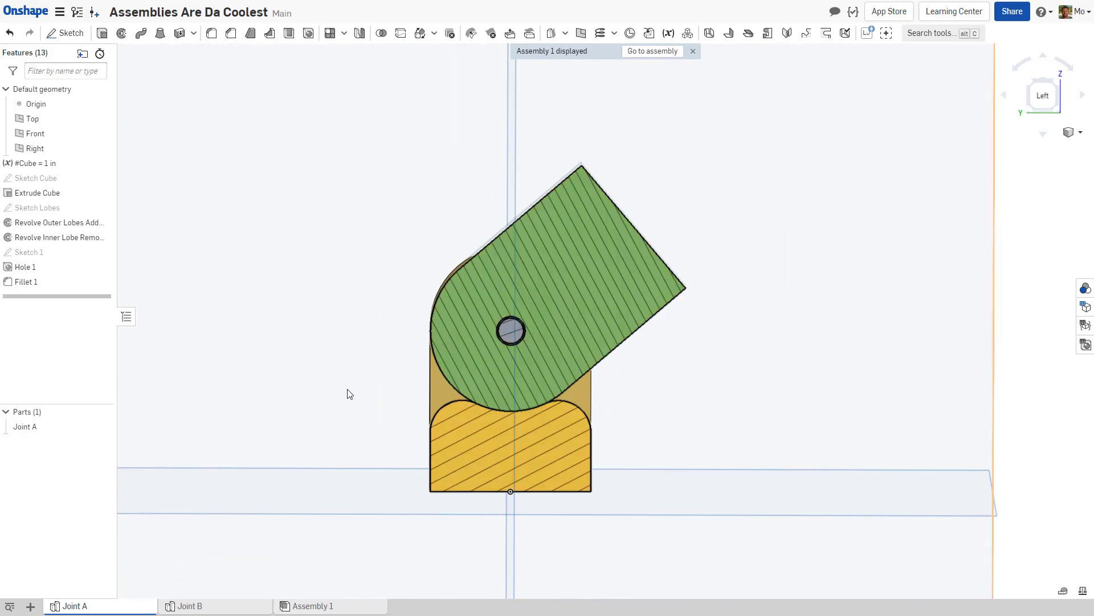
right_click_drag(349, 393, 385, 406)
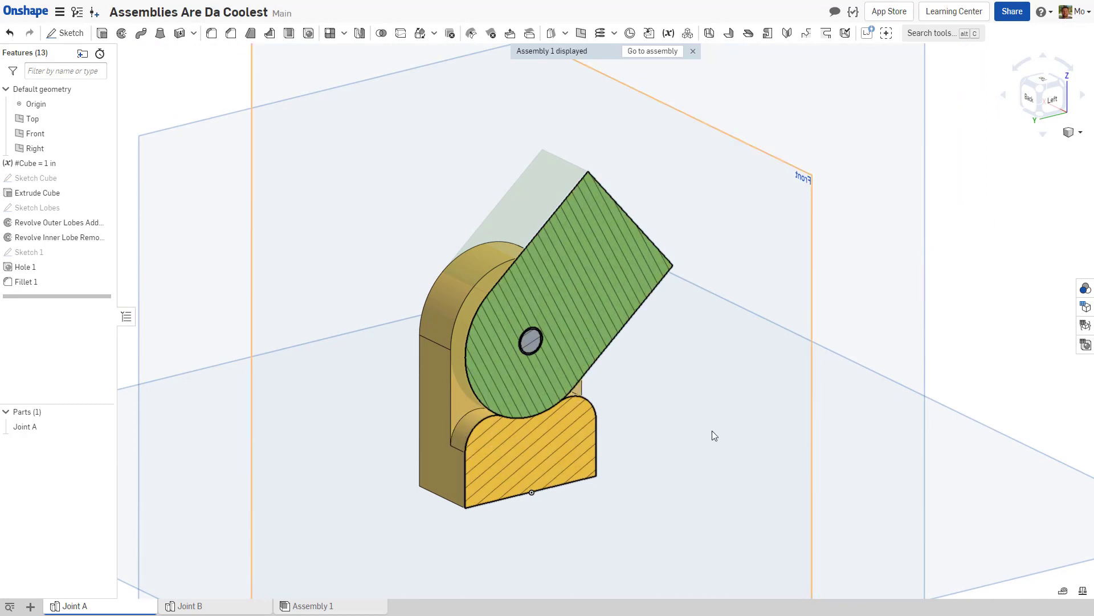
Step: Return to the assembly and open Joint B for editing in context
left_click(647, 52)
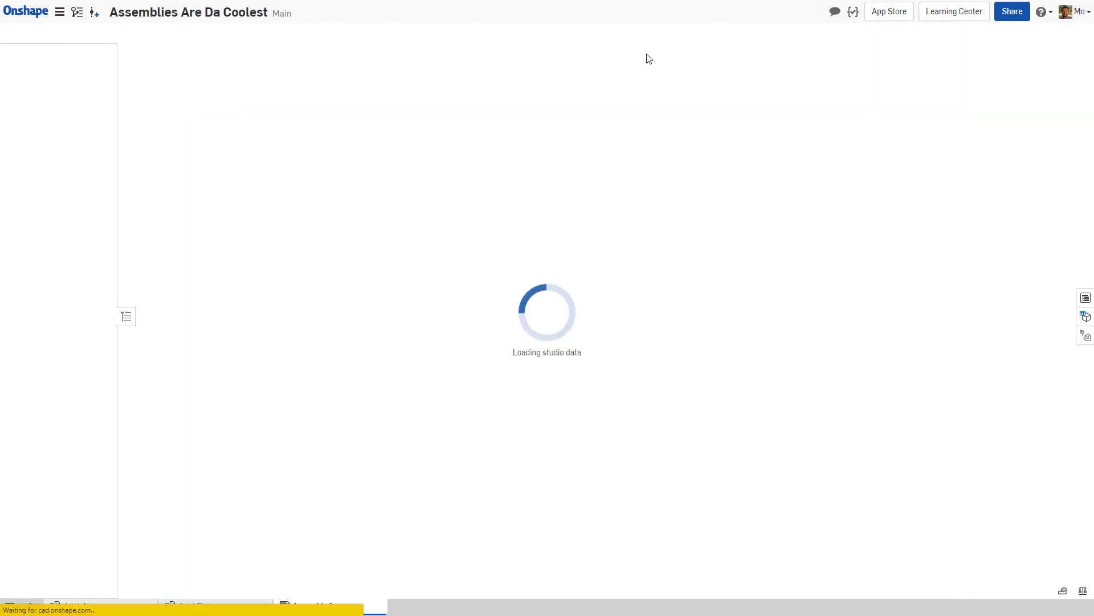
right_click(655, 270)
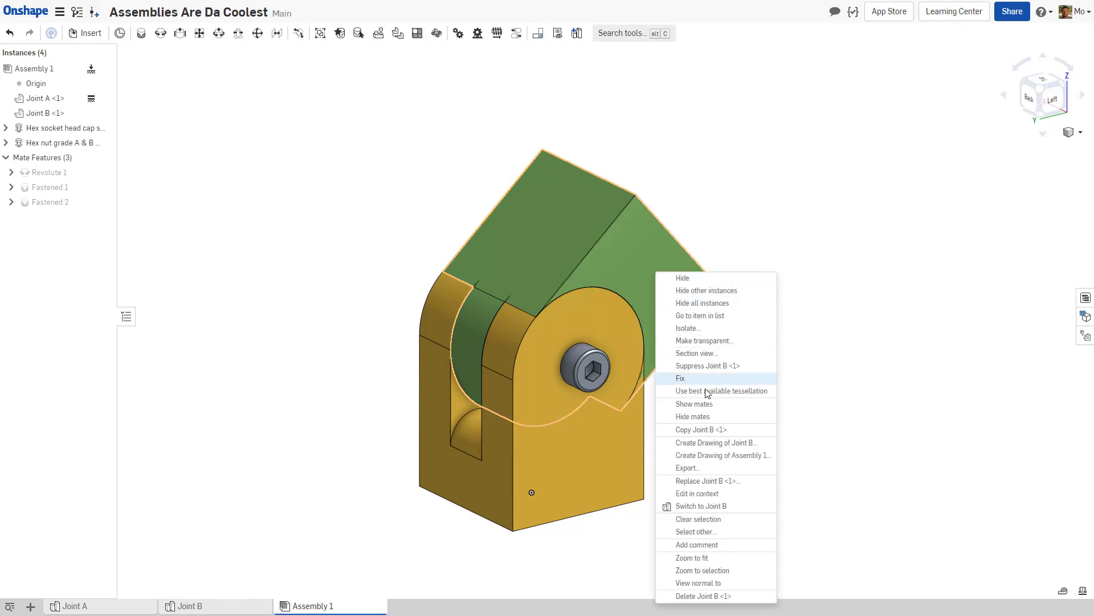
left_click(723, 498)
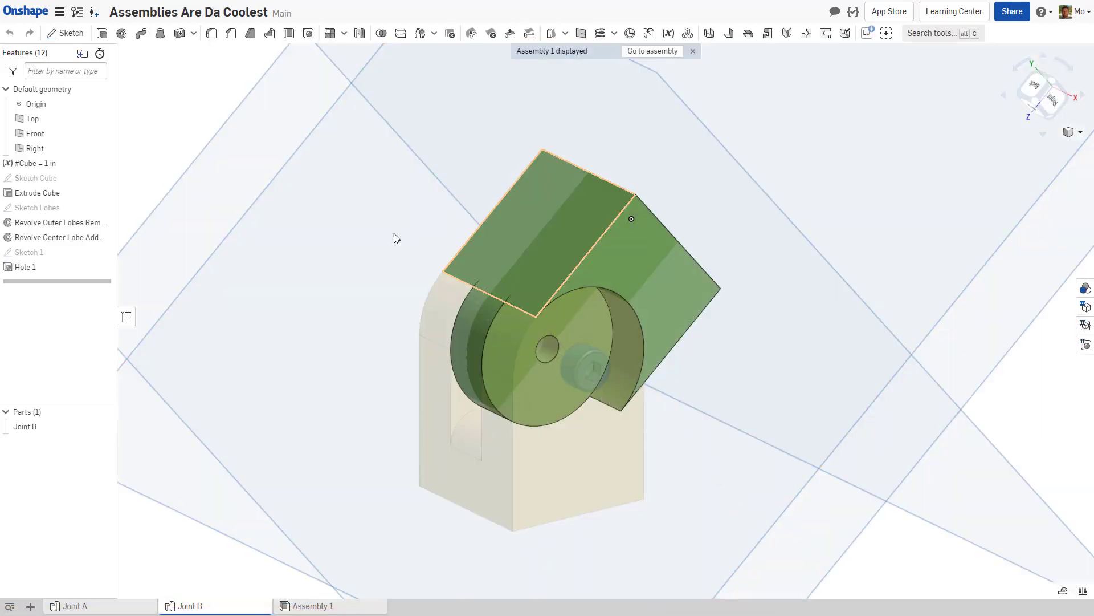
Step: Fillet the four straight block edges beside Joint B's center lobe, two on each side, with a 0.2 in circular radius
left_click(212, 34)
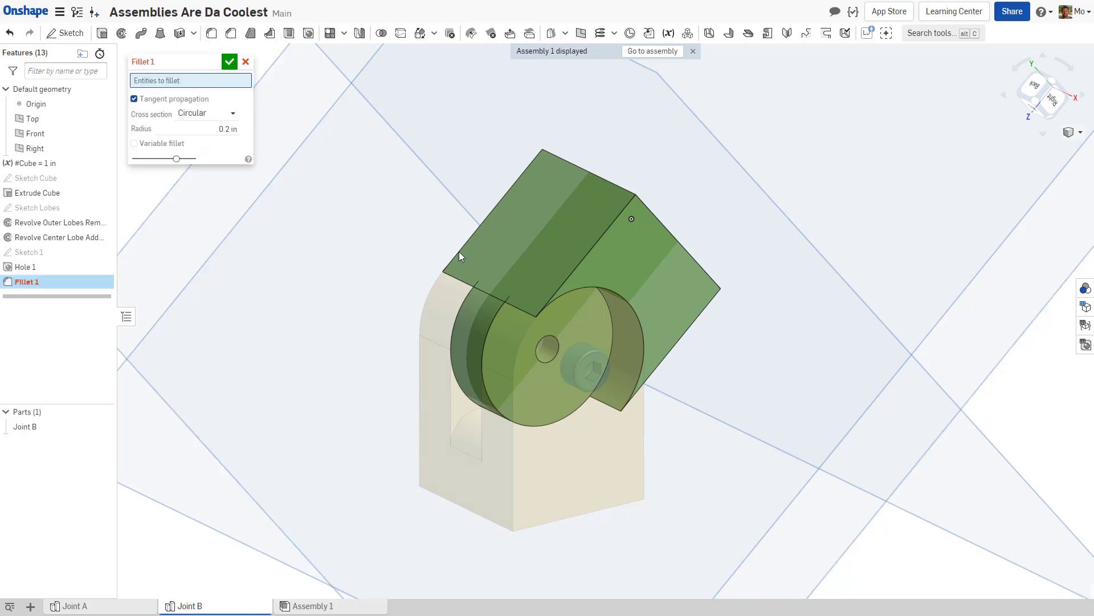
left_click(524, 311)
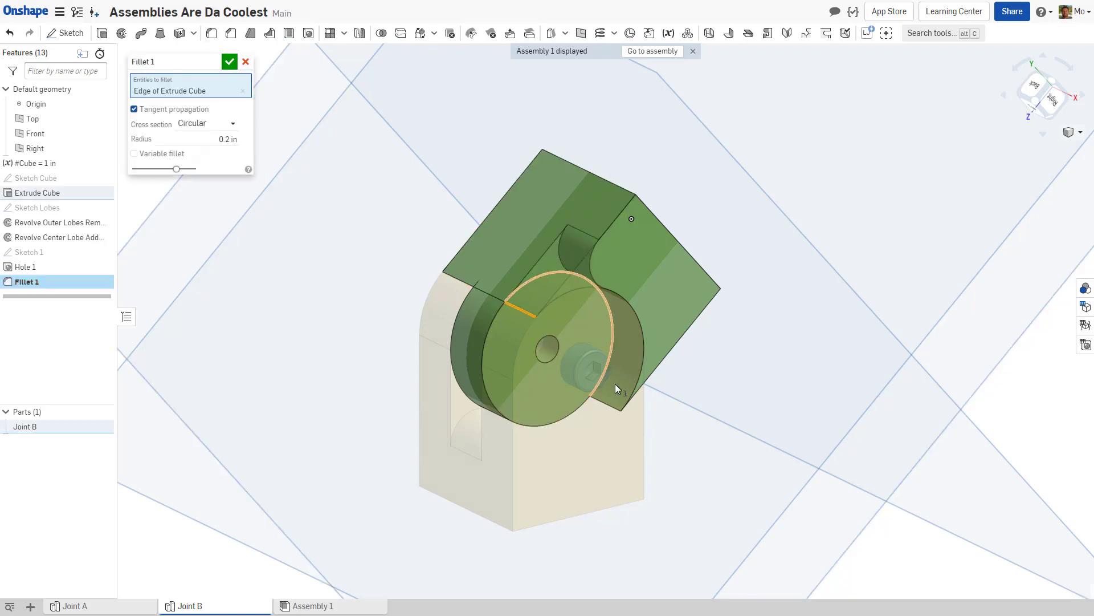
left_click(611, 407)
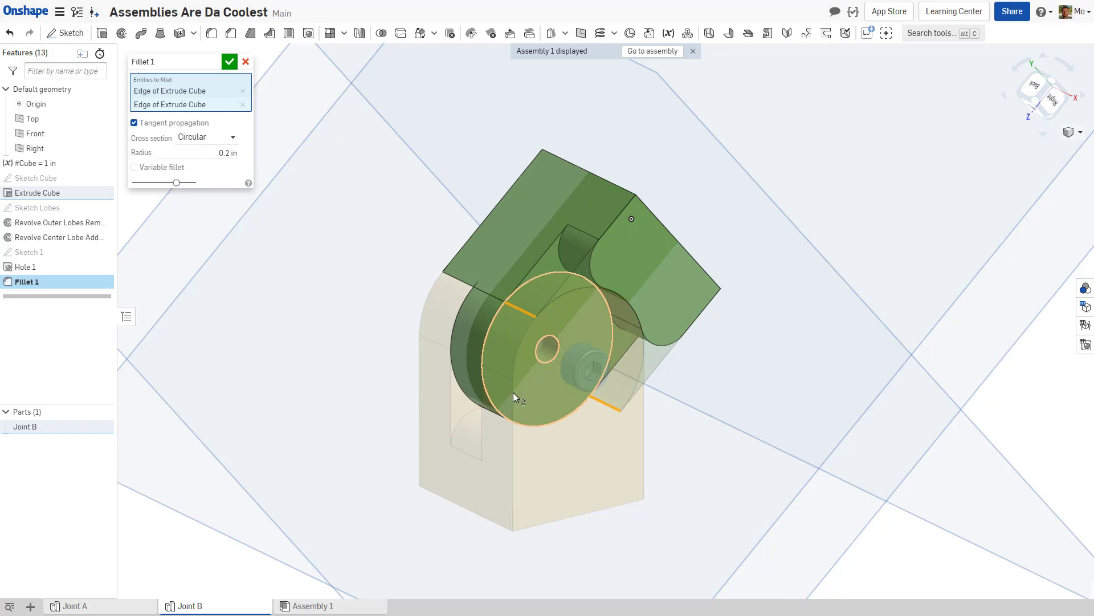
right_click_drag(513, 393, 602, 404)
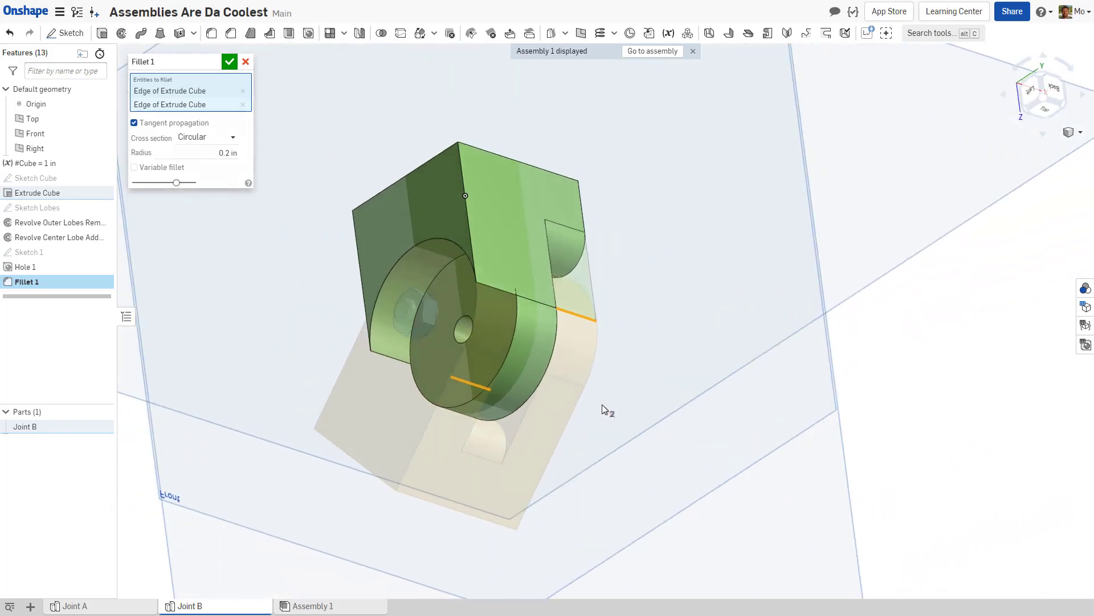
left_click(494, 289)
left_click(383, 354)
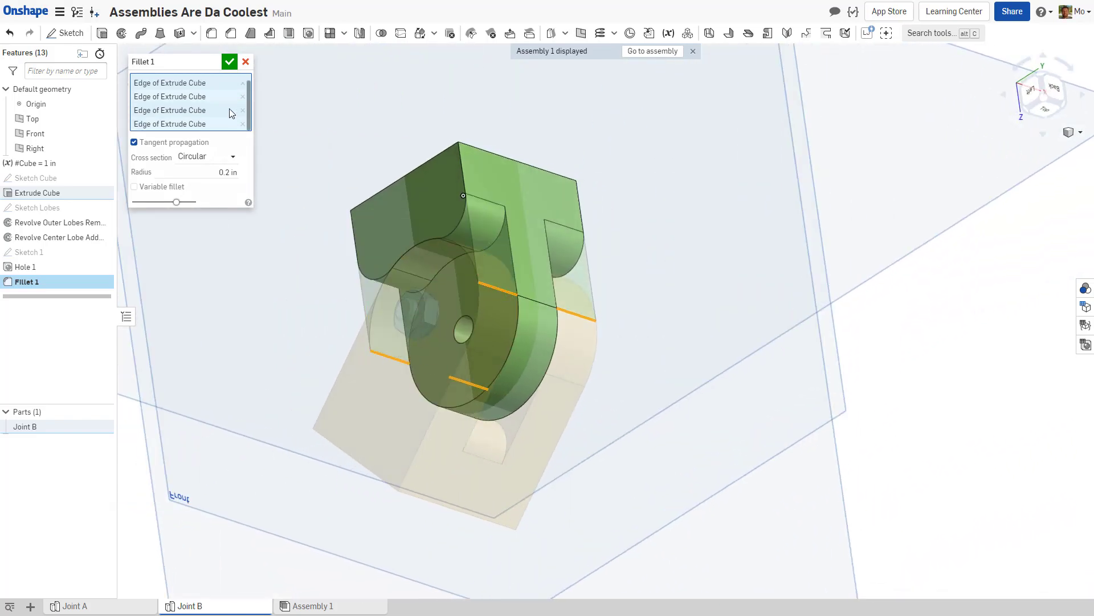
left_click(229, 62)
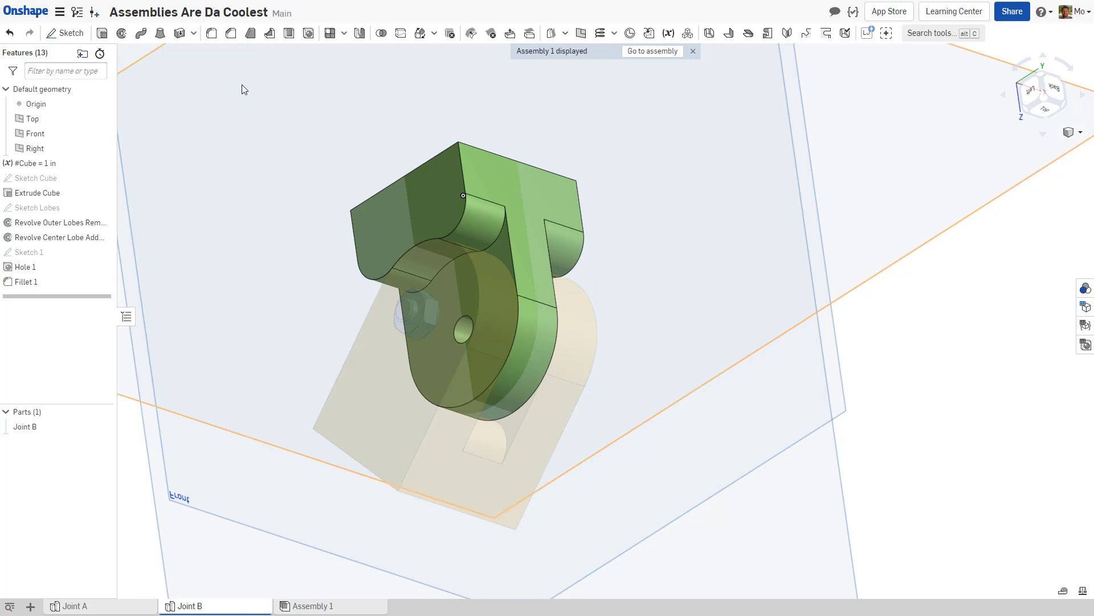
Step: Return to Assembly 1 and orient the model to a corner view showing the hex nut side
left_click(641, 52)
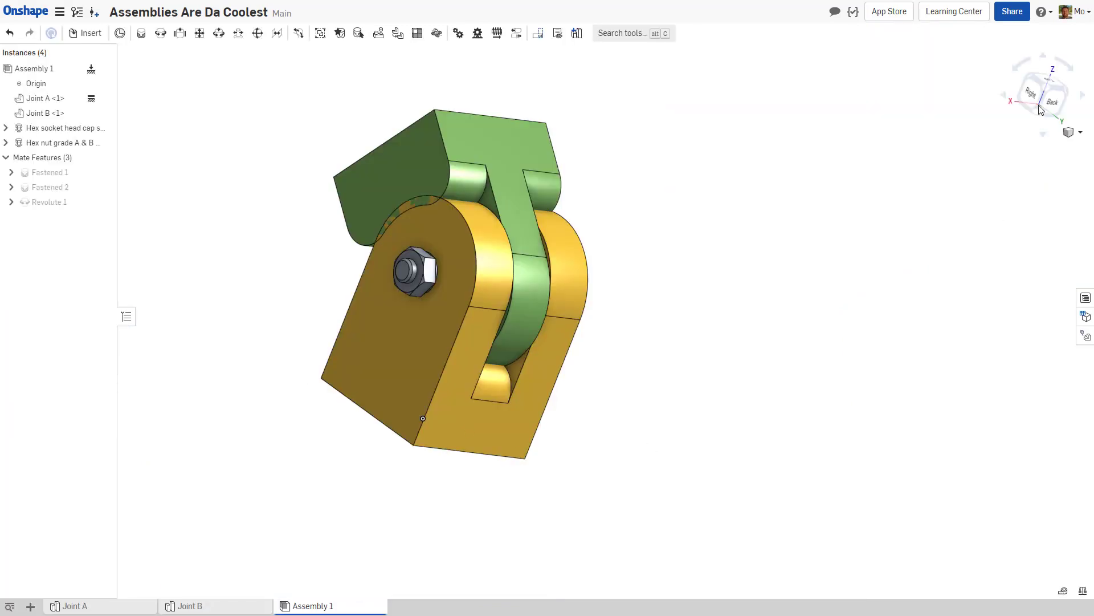
left_click(1047, 89)
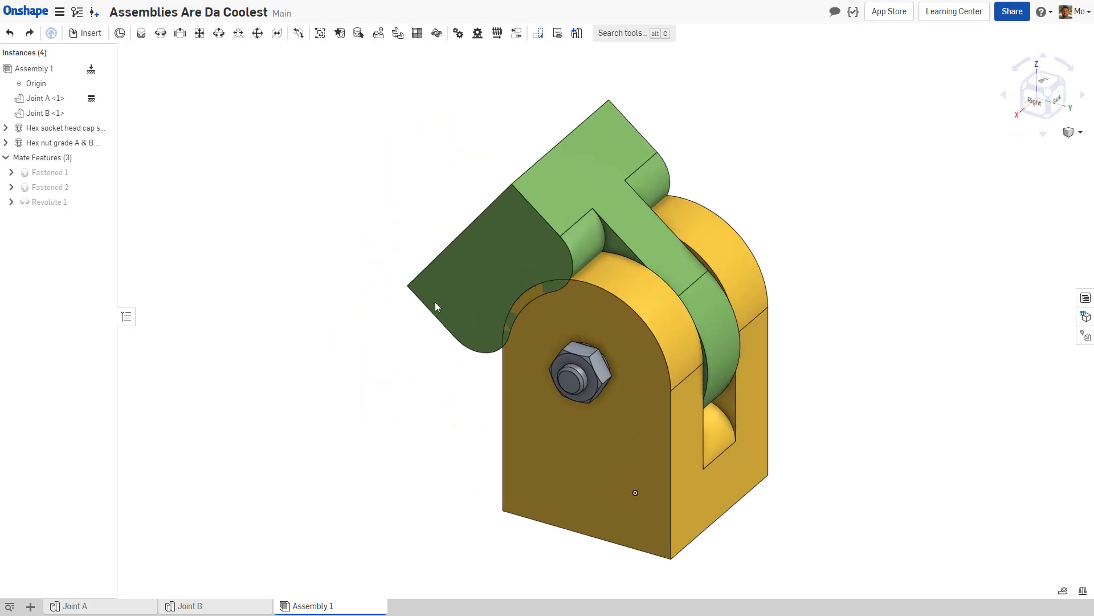
Step: Swing Joint B over to the opposite side of Joint A and run interference detection between the two parts
left_click_drag(493, 263, 615, 277)
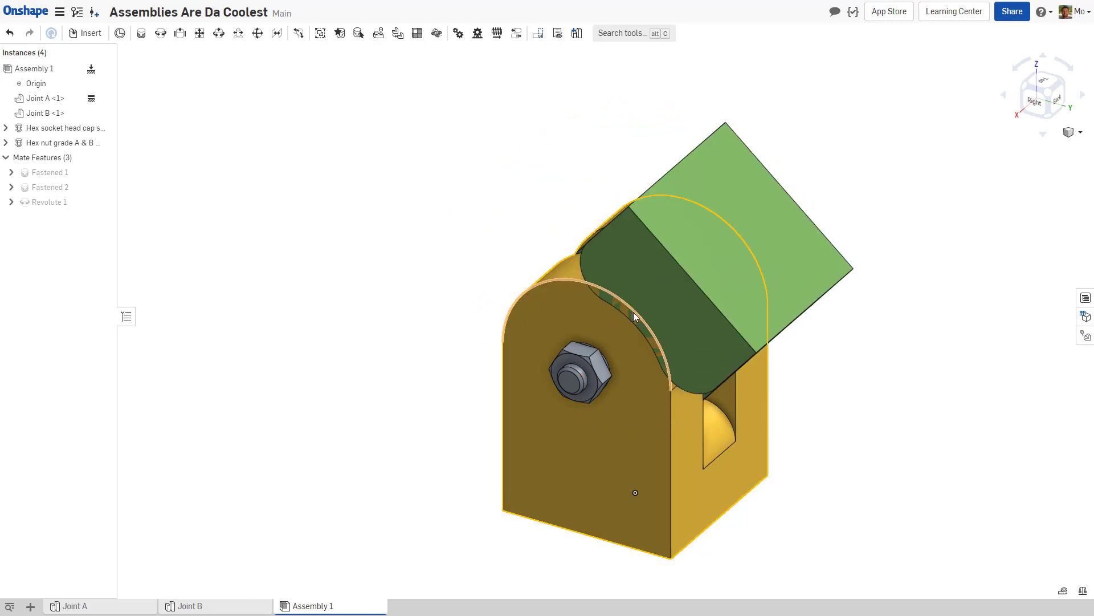
left_click(1080, 134)
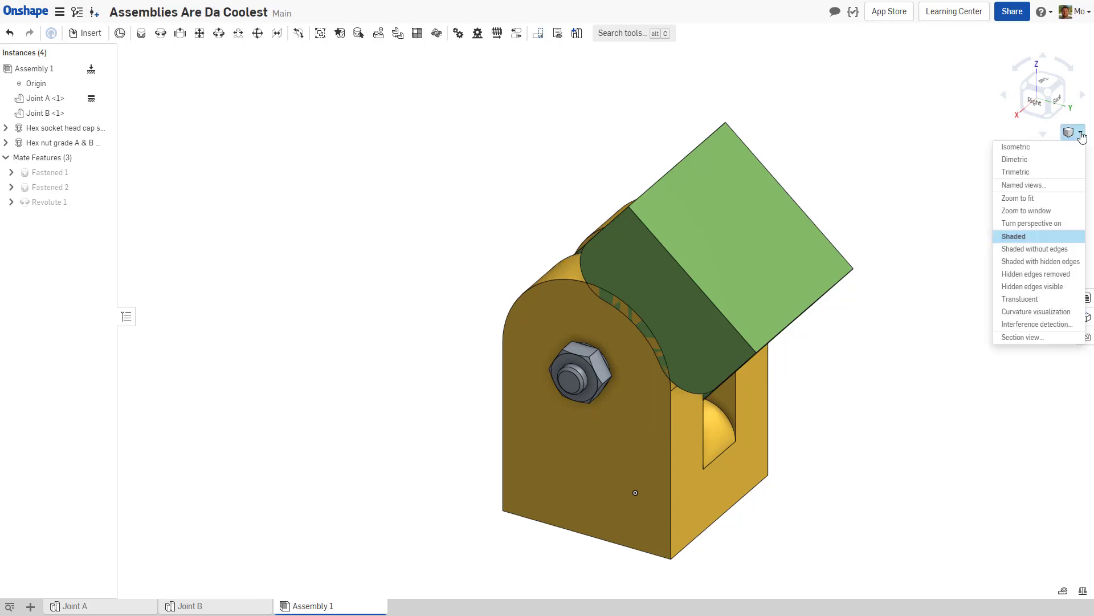
left_click(1036, 324)
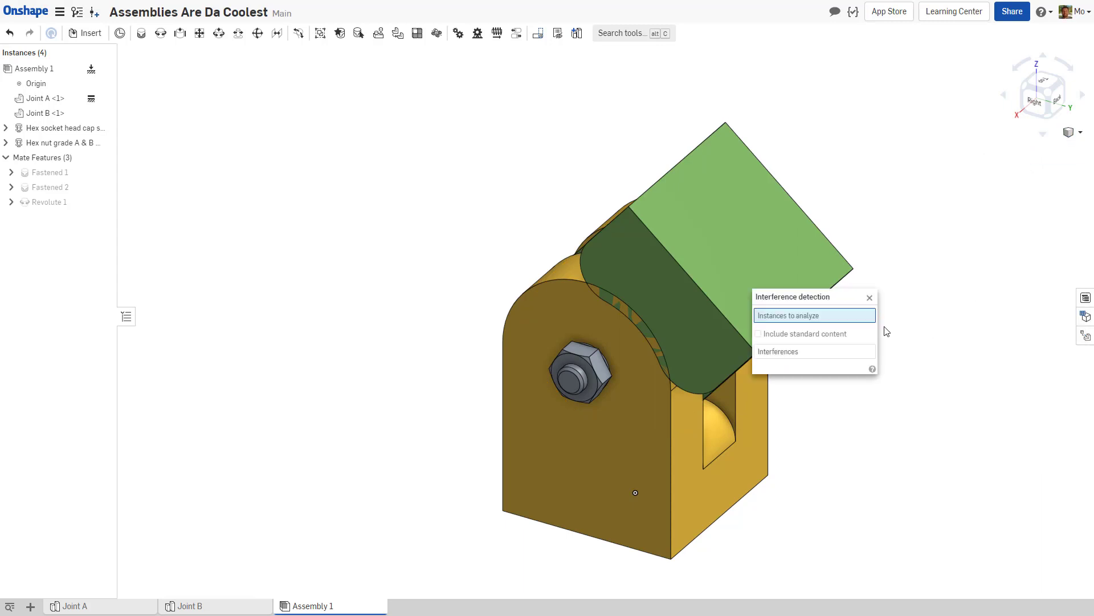
left_click(720, 292)
left_click(623, 415)
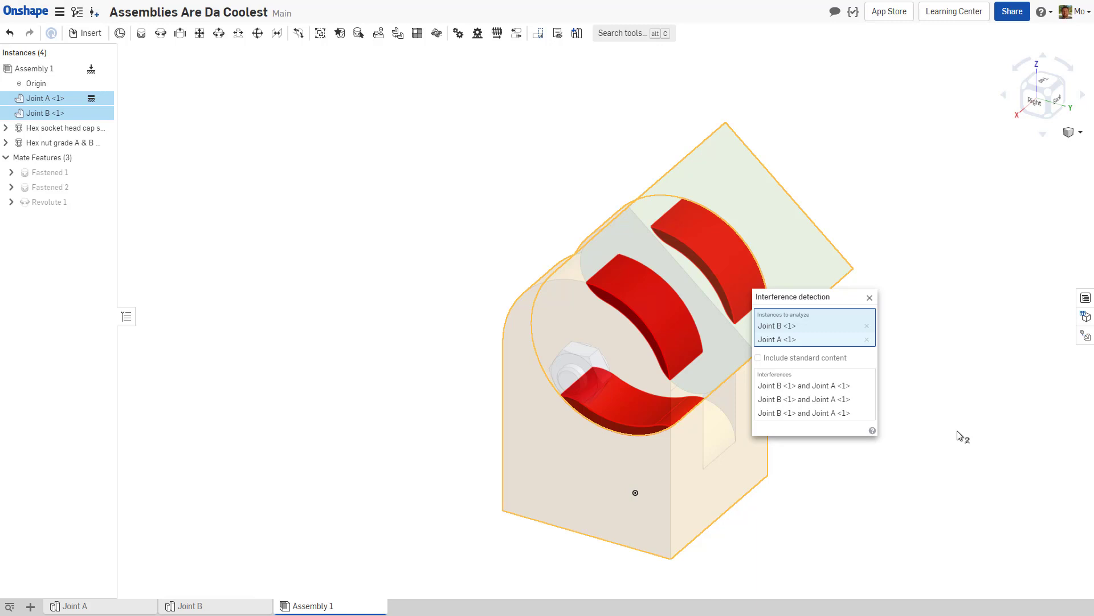
left_click(869, 299)
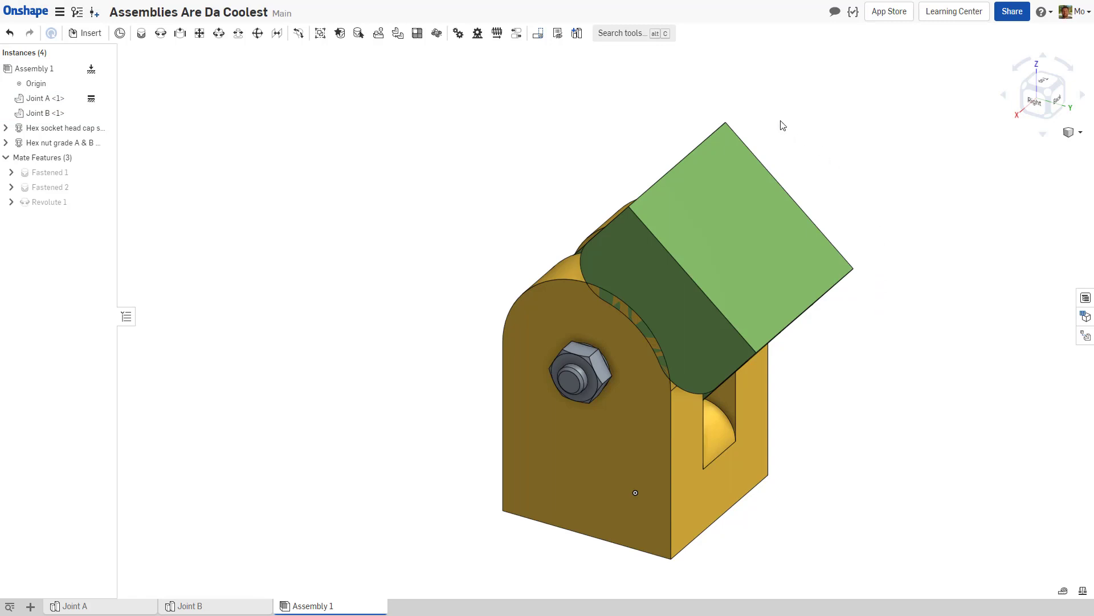
Step: Delete the Revolute 1 mate and pull Joint B clear of Joint A
mouse_move(55, 208)
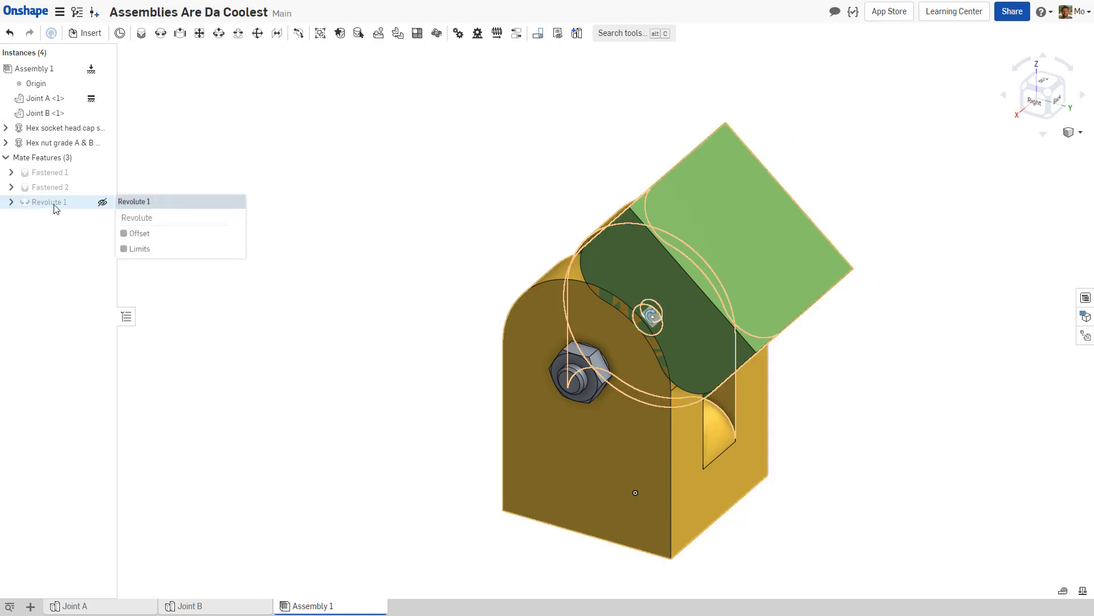
left_click(54, 205)
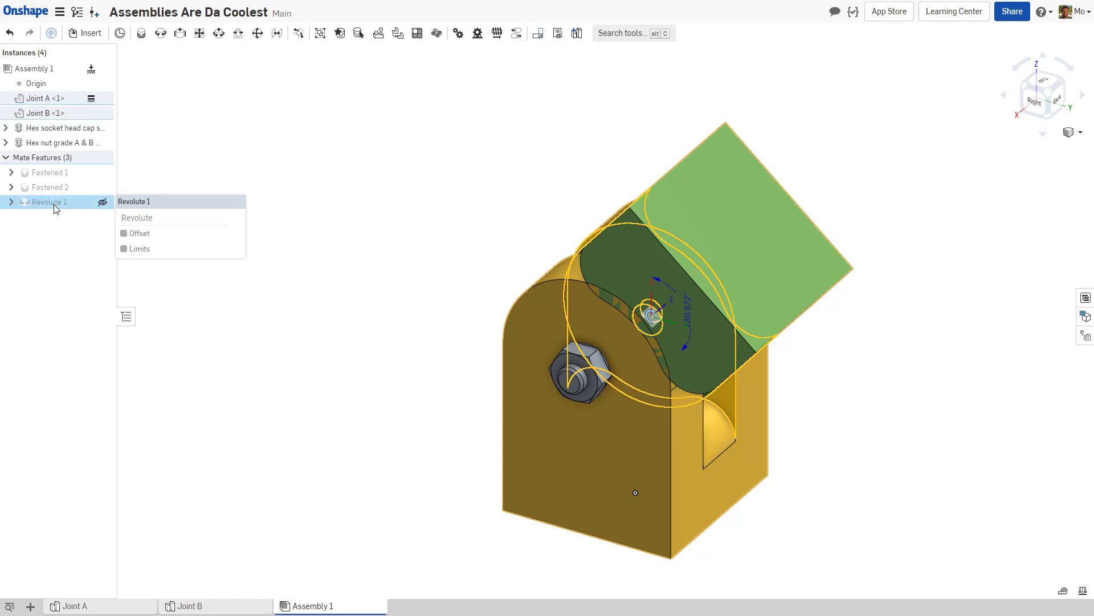
key("Delete")
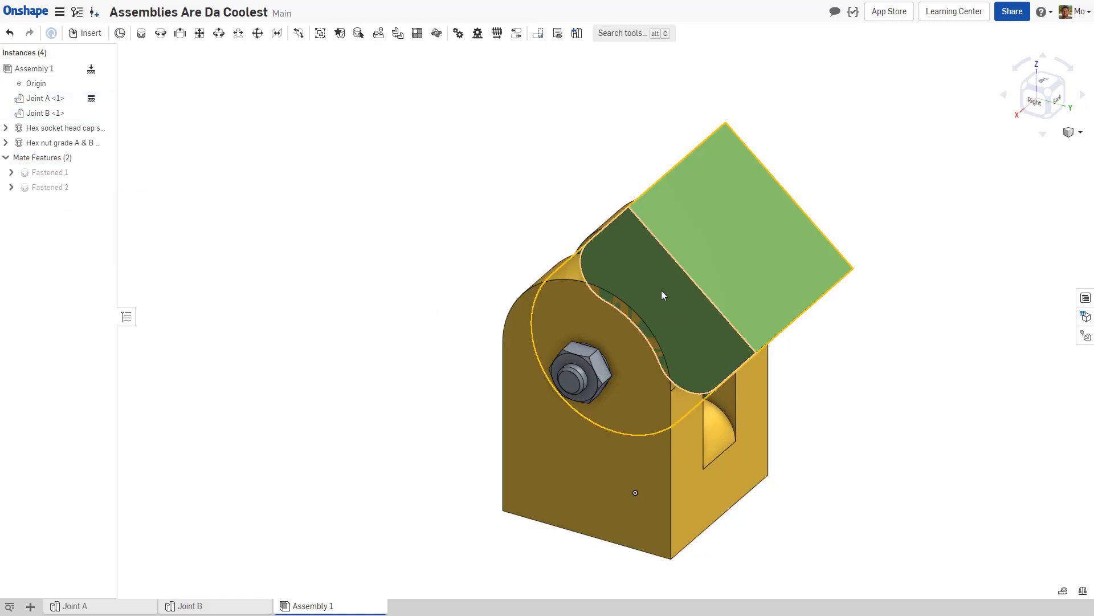
left_click_drag(665, 303, 356, 174)
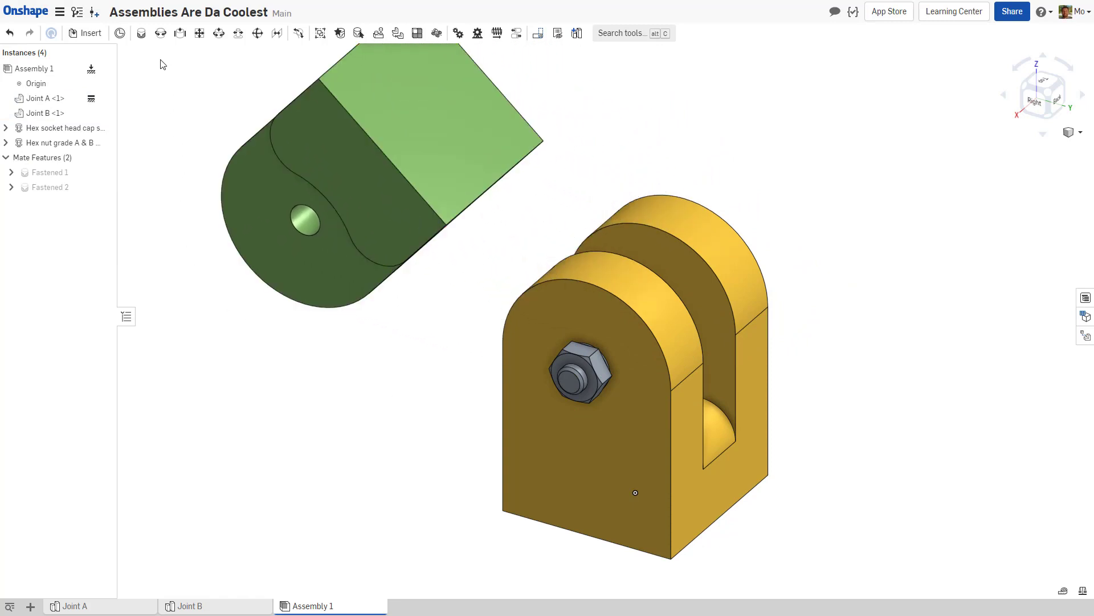
Step: Start a revolute mate using the hole center on the flat side face of Joint B's center lobe as the first connector
left_click(161, 35)
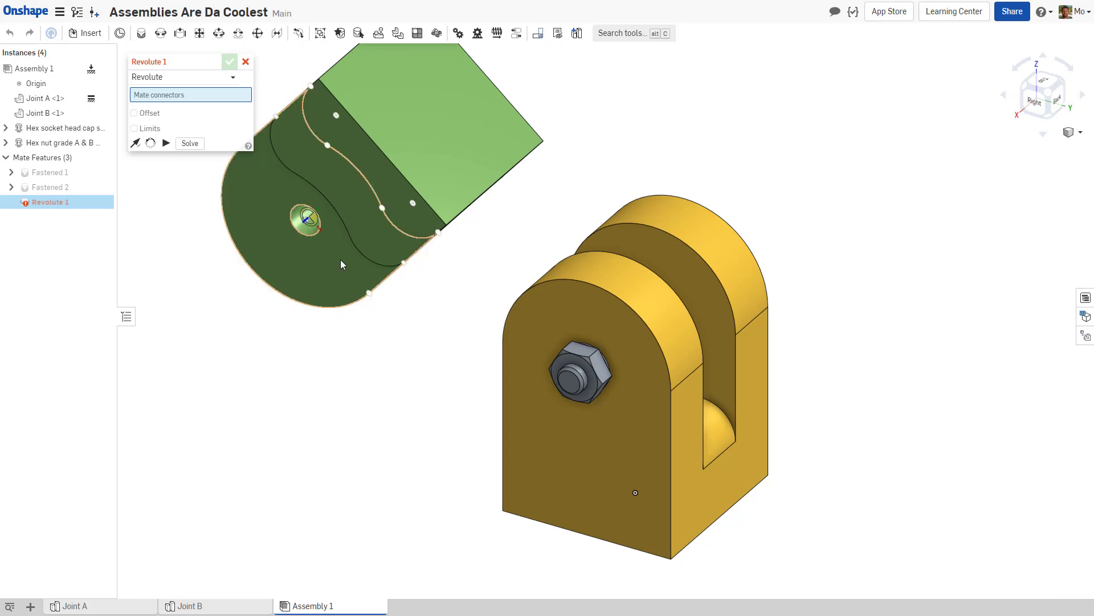
middle_click_drag(341, 260, 600, 376)
scroll(533, 350, "up", 1)
scroll(532, 350, "up", 2)
right_click_drag(600, 376, 627, 350)
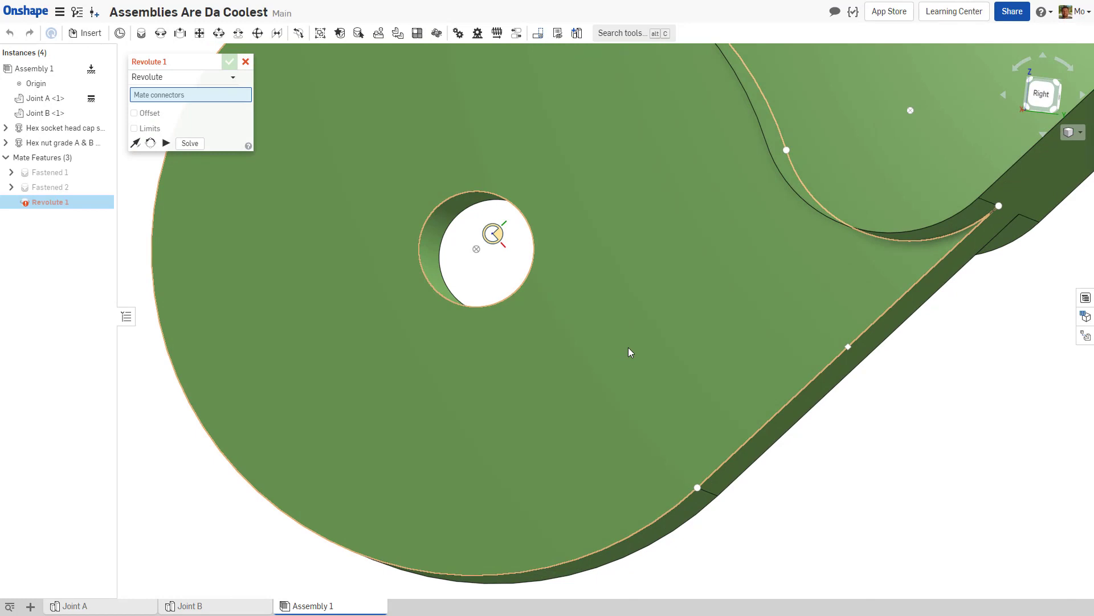
scroll(629, 348, "down", 3)
right_click_drag(628, 347, 660, 335)
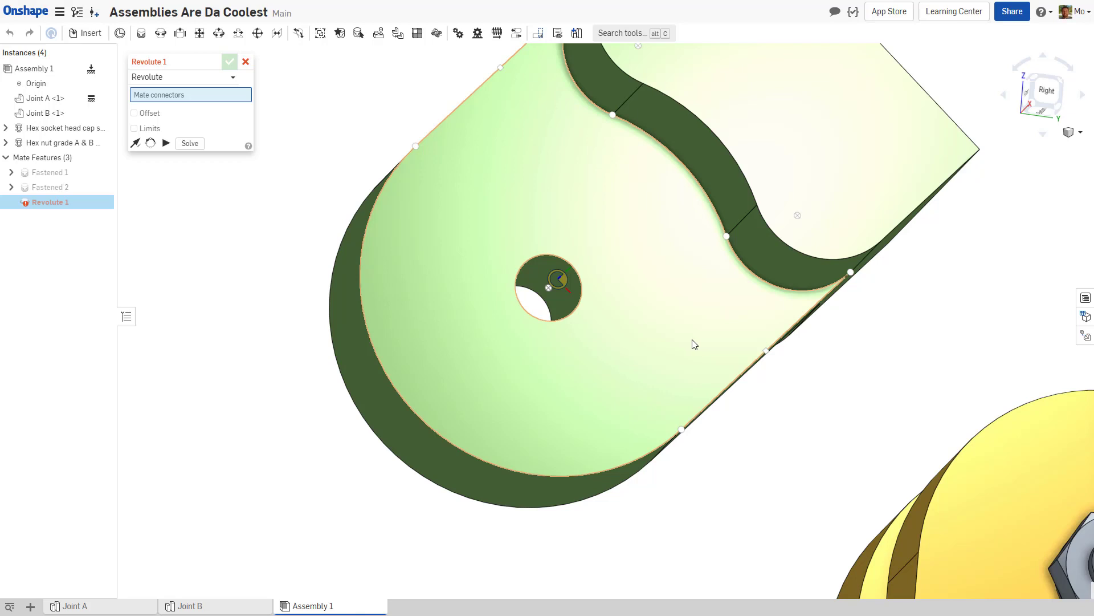
left_click(569, 317)
Step: Complete the revolute mate by selecting the hole center on the matching inner slot face of Joint A as the second connector
scroll(627, 318, "down", 5)
right_click_drag(697, 320, 678, 391)
scroll(624, 385, "up", 10)
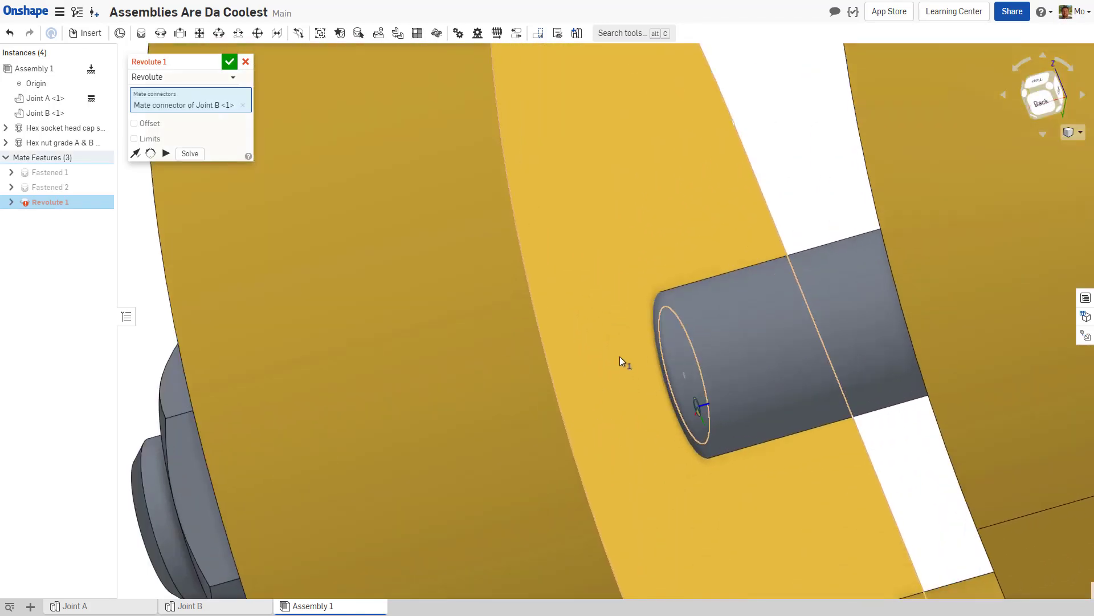
left_click(661, 365)
scroll(638, 376, "down", 5)
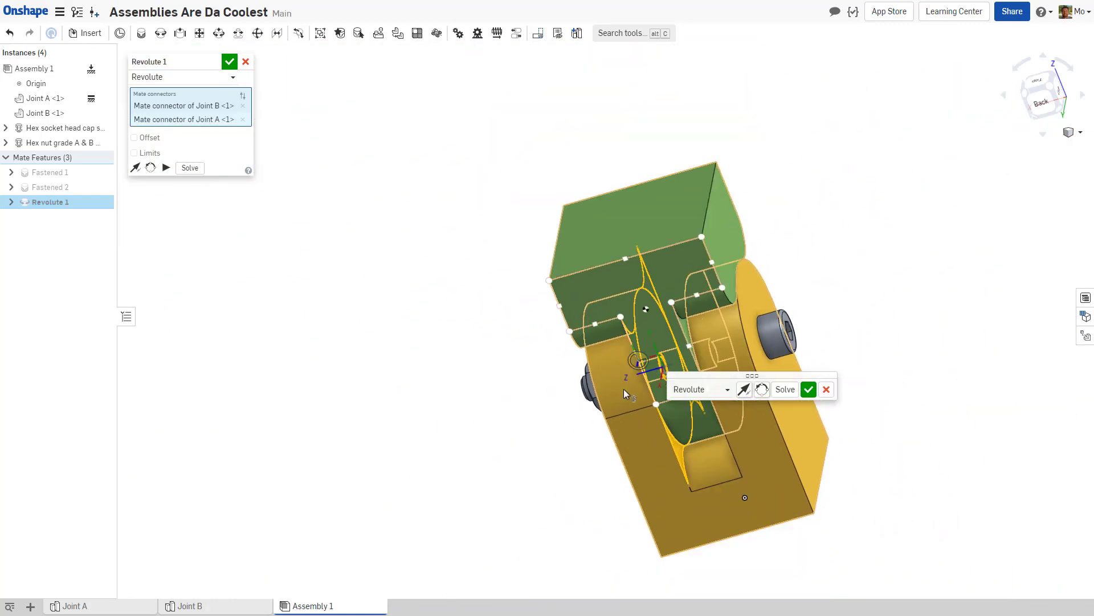
right_click_drag(851, 469, 895, 390)
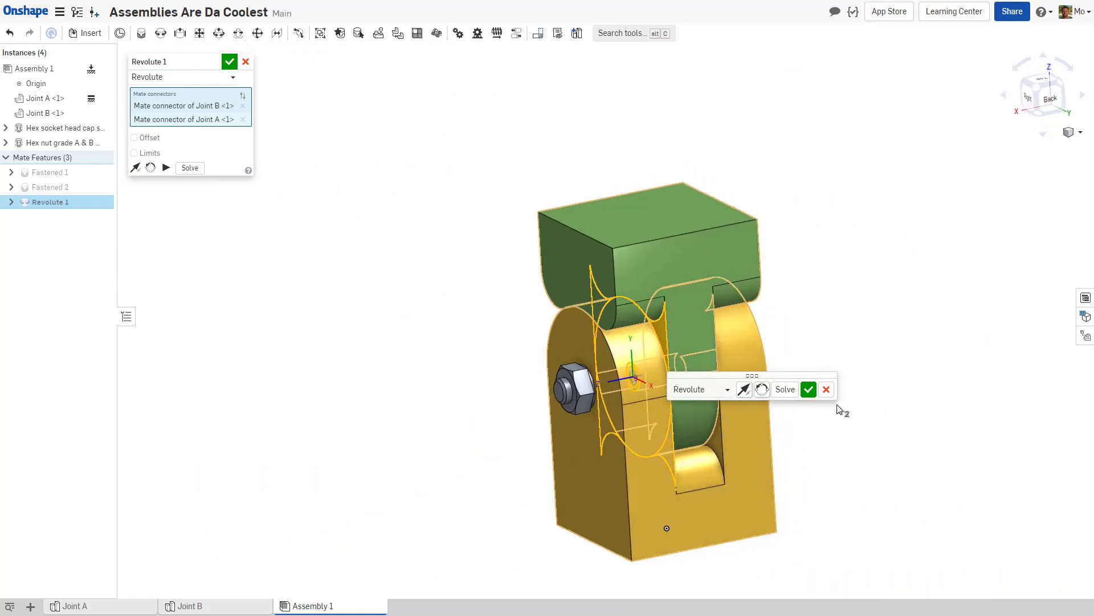
left_click(809, 389)
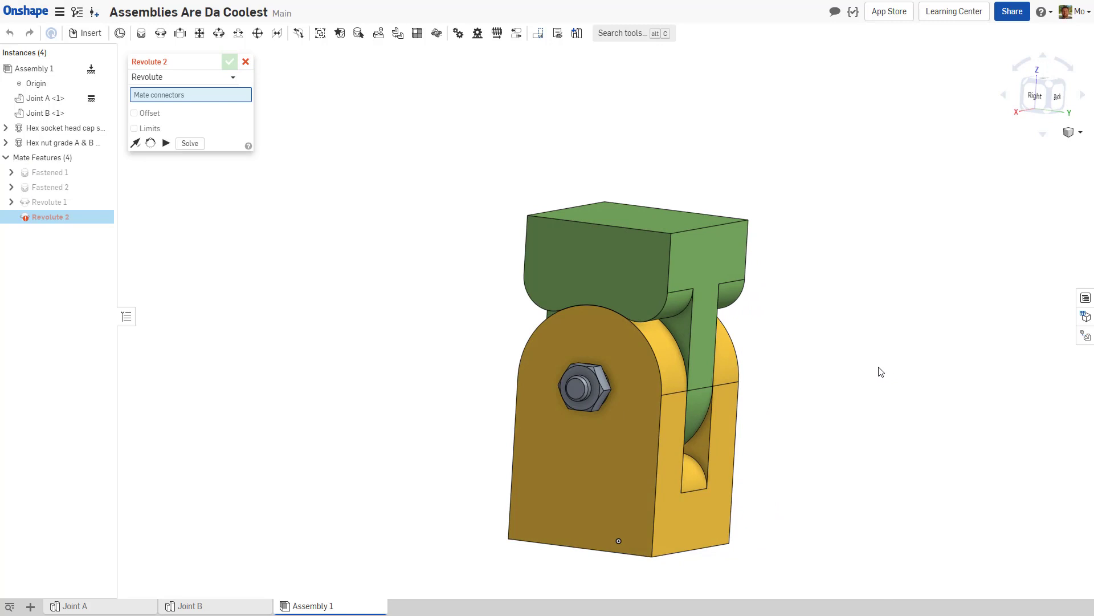
key("Escape")
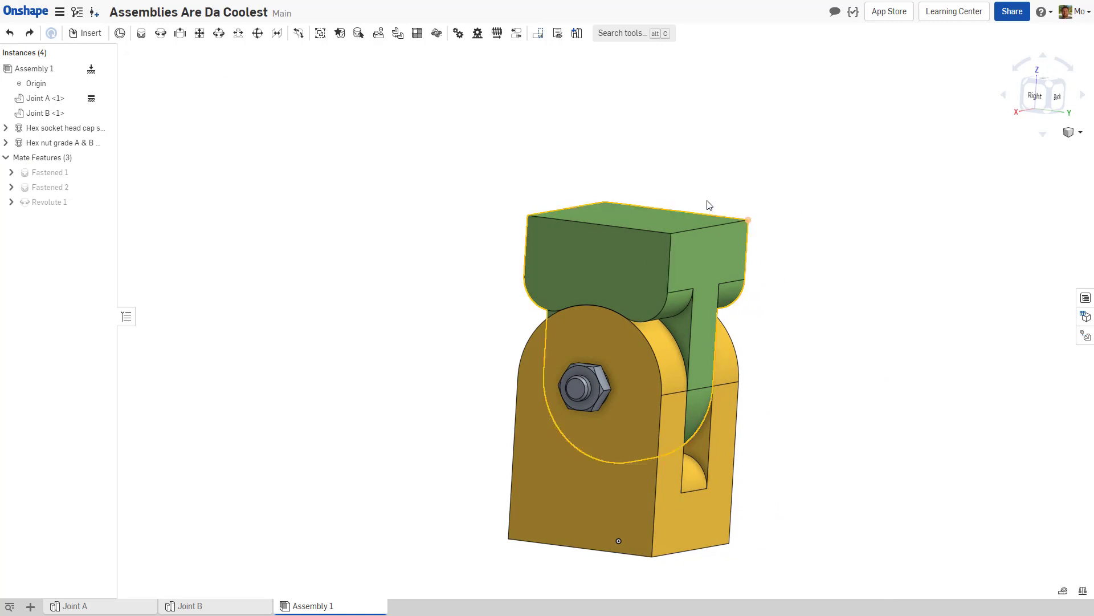
Step: Swing Joint B down to one side until it meets Joint A and run interference detection on both parts
left_click_drag(572, 259, 478, 371)
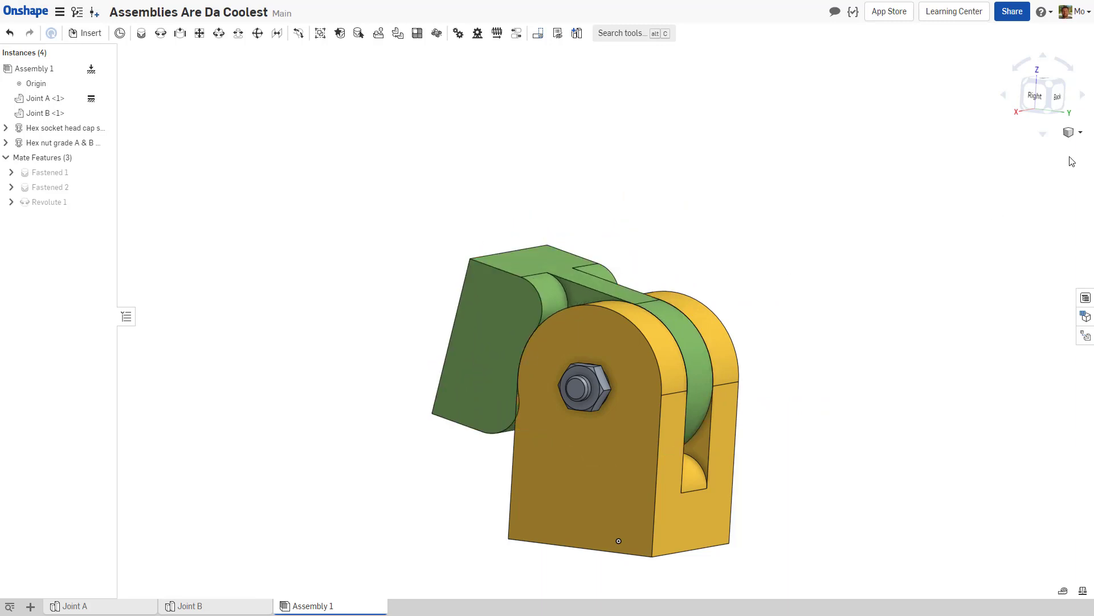
left_click(1075, 134)
left_click(1026, 329)
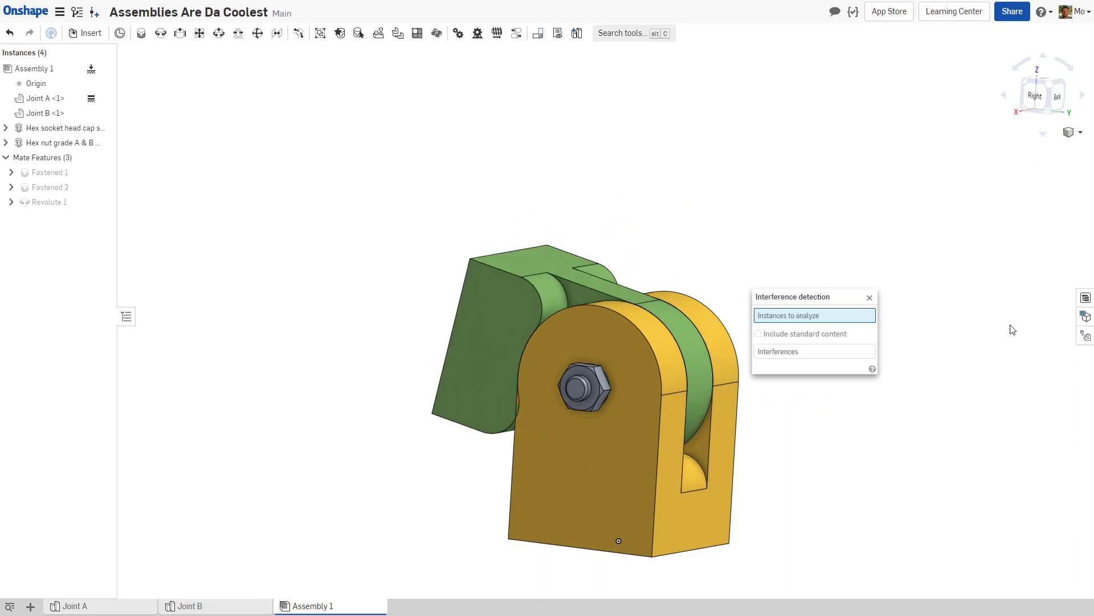
left_click(637, 371)
left_click(497, 295)
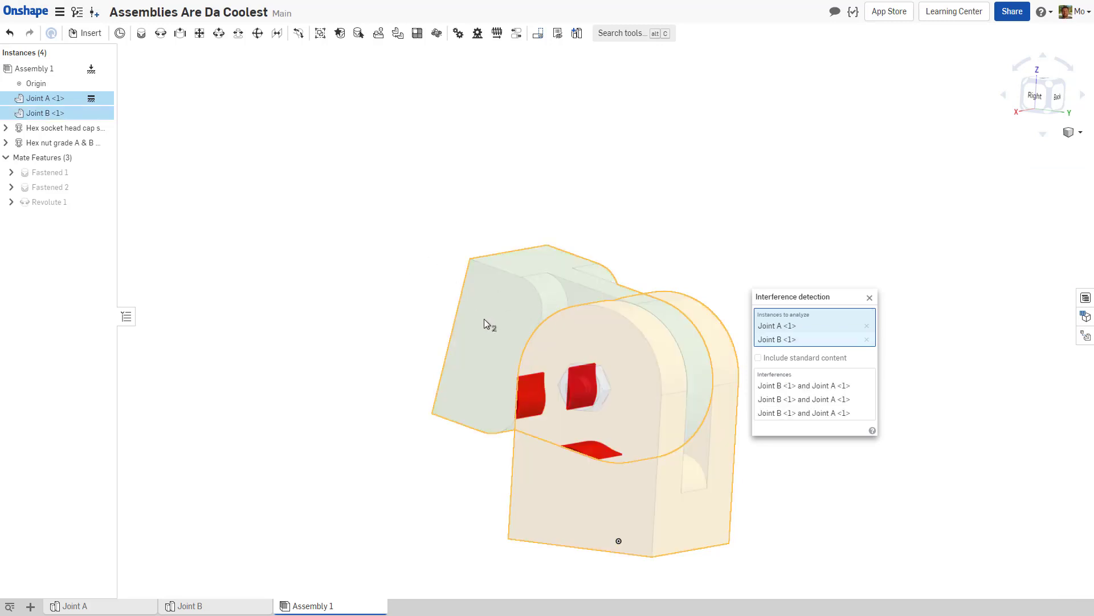
Step: Rotate Joint B to a raised angle and to the opposite side, refreshing the interference check at each position
left_click_drag(484, 319, 527, 277)
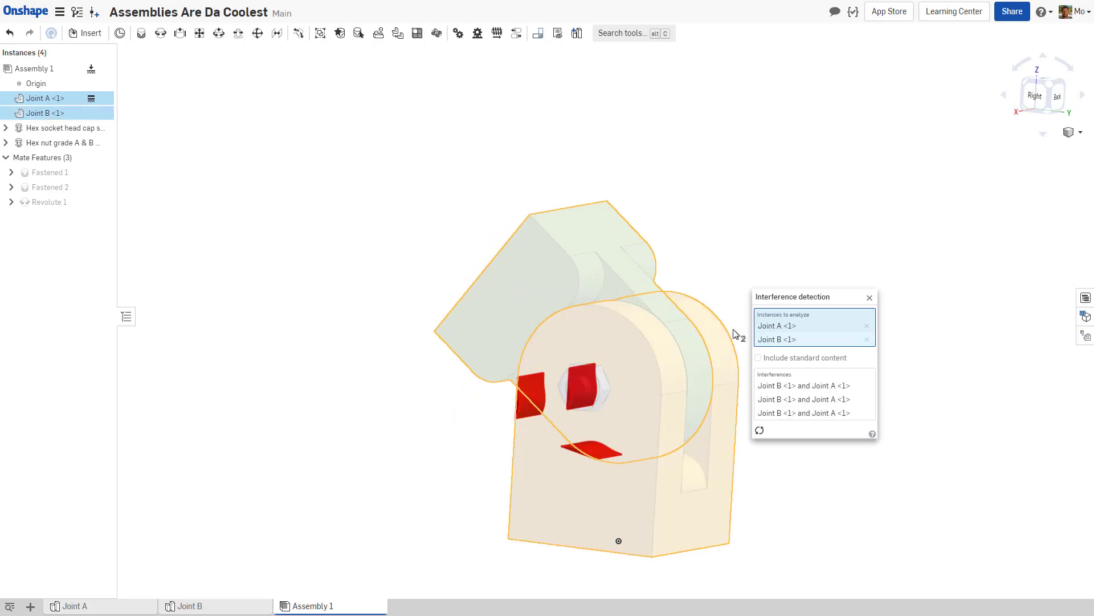
left_click(761, 432)
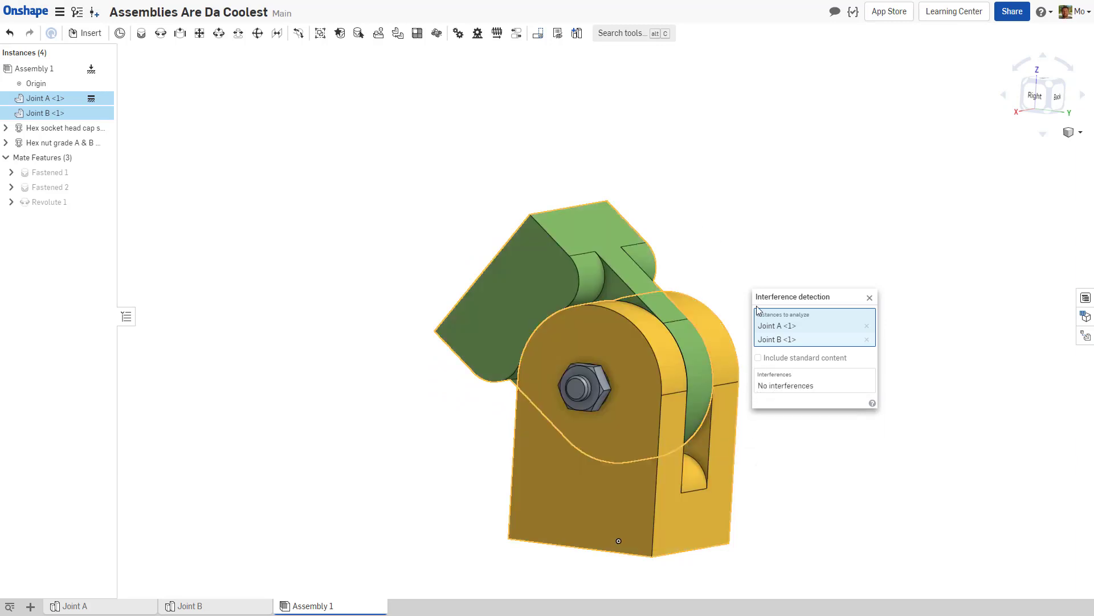
left_click_drag(539, 286, 683, 300)
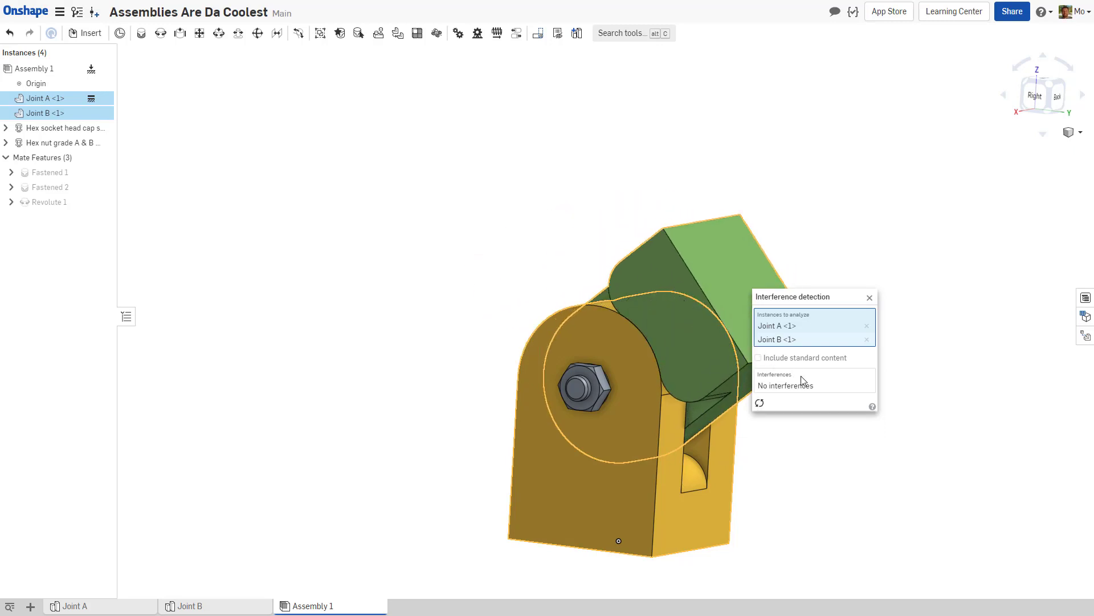
left_click(759, 404)
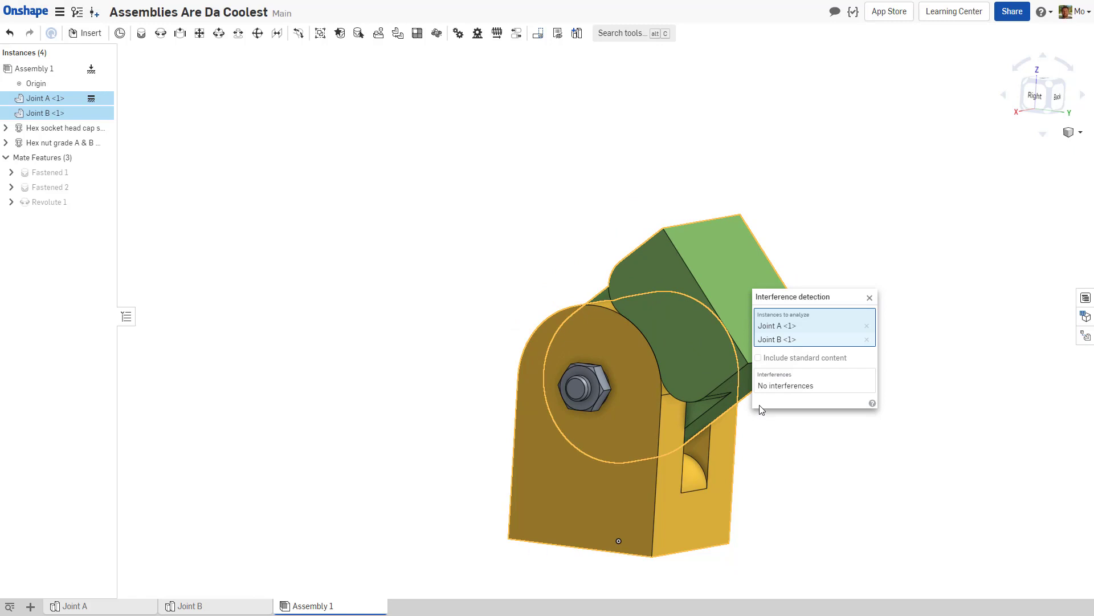
left_click(870, 297)
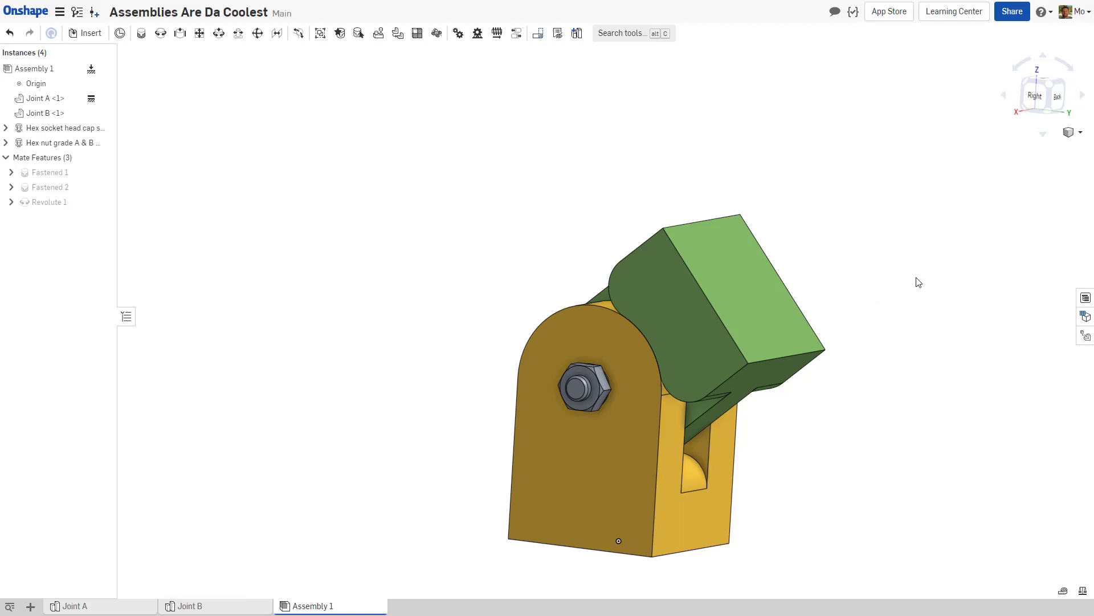
Step: Examine the contact between Joint B's curved recess and Joint A's rounded lobe in the Right view, and return to a corner view
left_click(1043, 100)
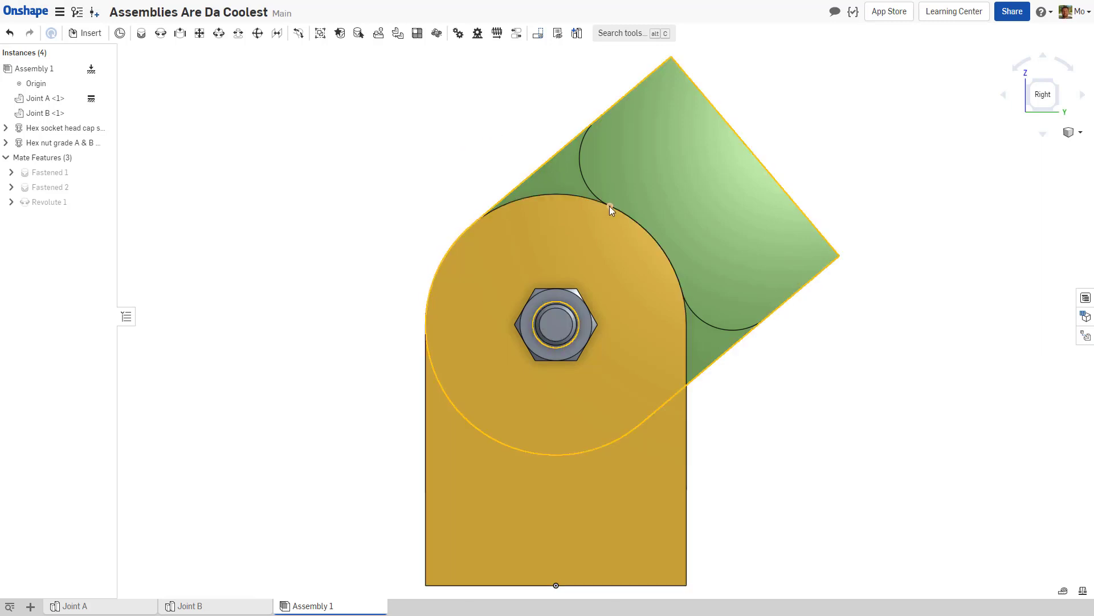
scroll(619, 210, "up", 3)
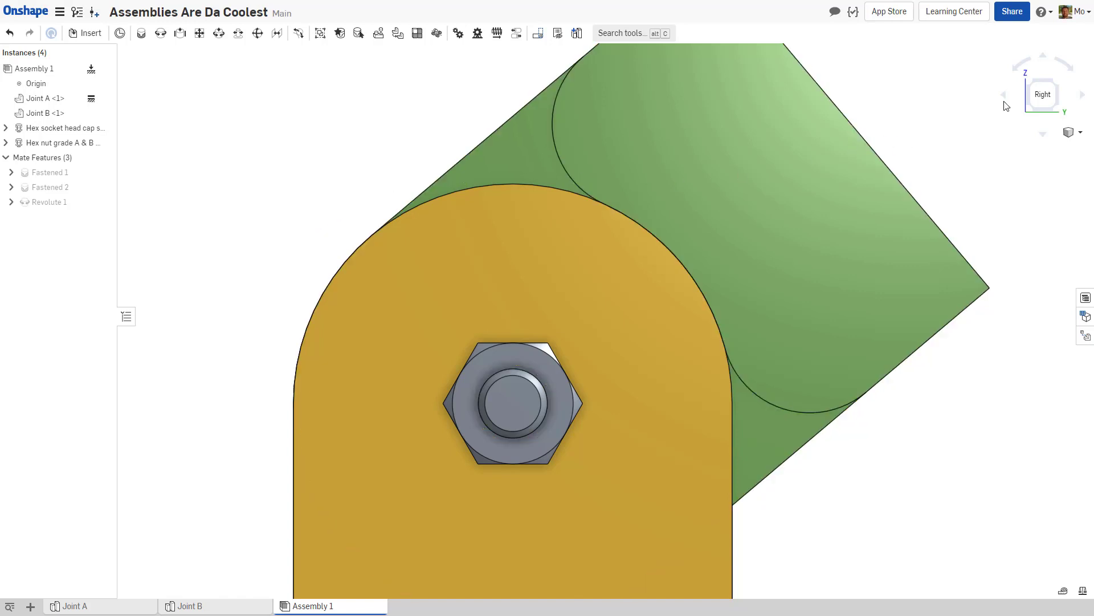
left_click(1035, 85)
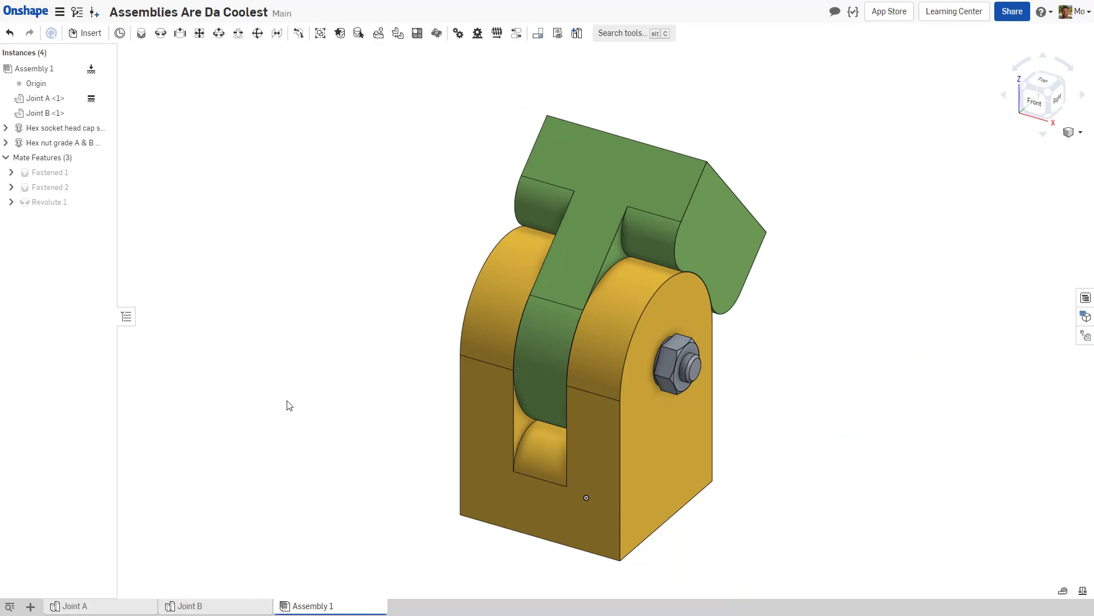
Step: In the Joint B part studio, start a Thicken on the concave outer-lobe face and its two adjoining fillet faces
left_click(207, 608)
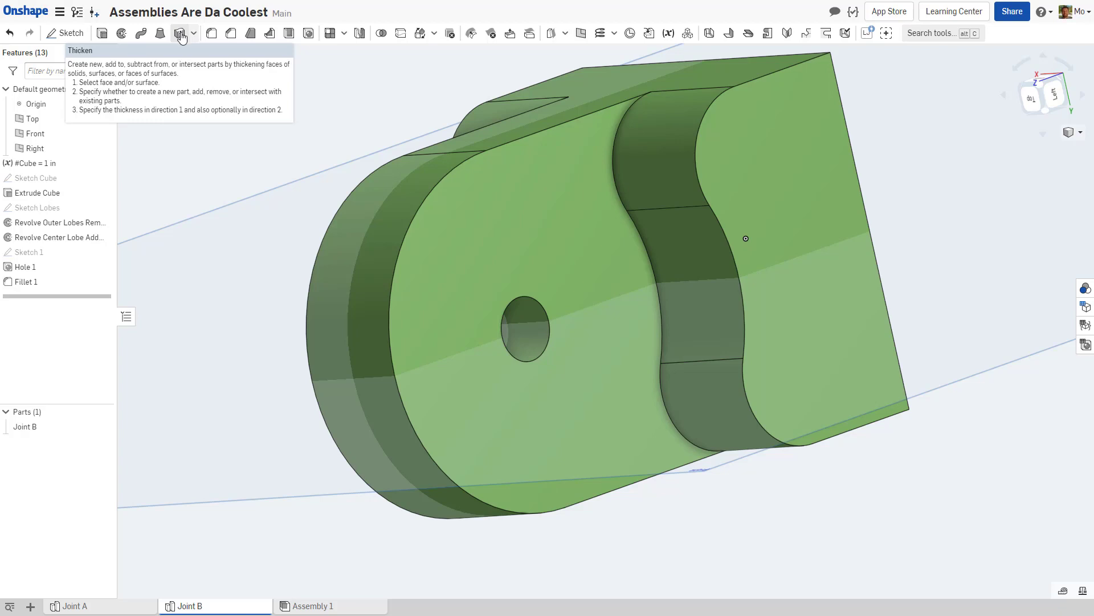
left_click(180, 34)
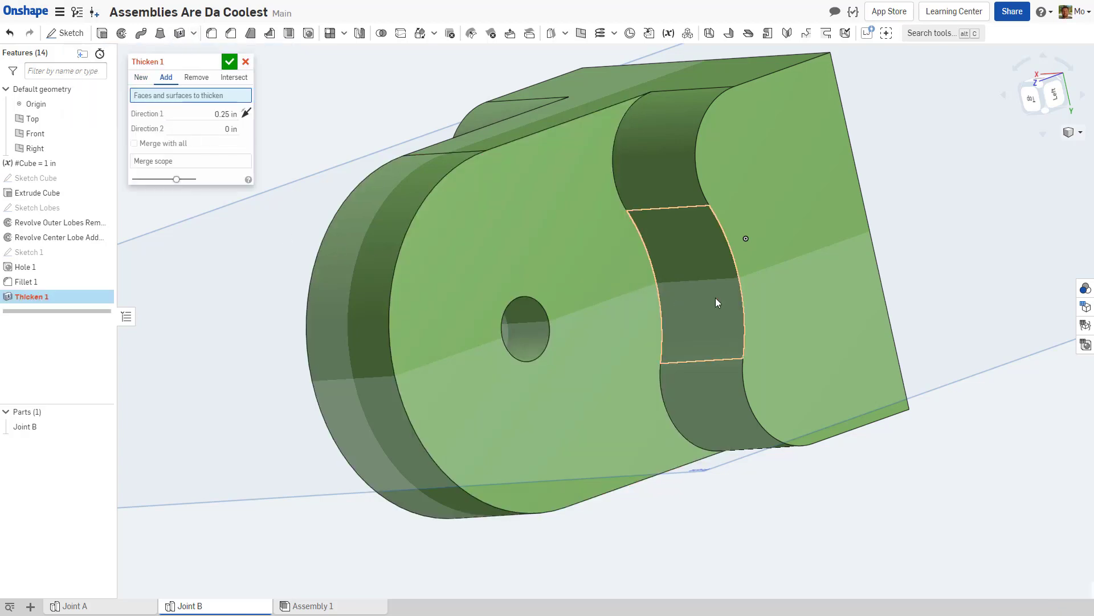
left_click(693, 279)
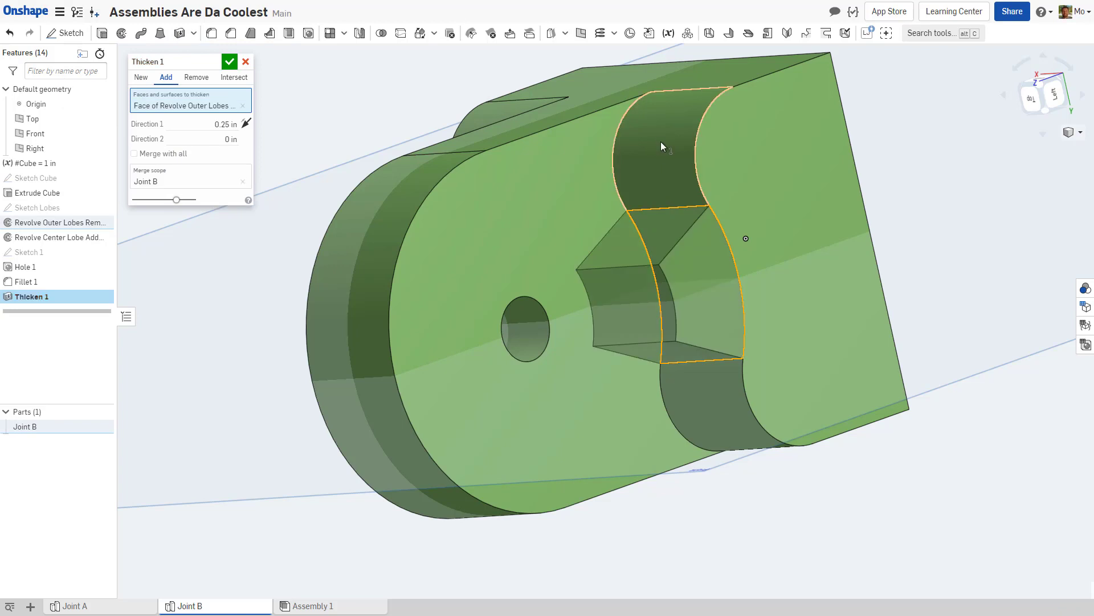
left_click(661, 142)
left_click(710, 376)
scroll(695, 382, "down", 4)
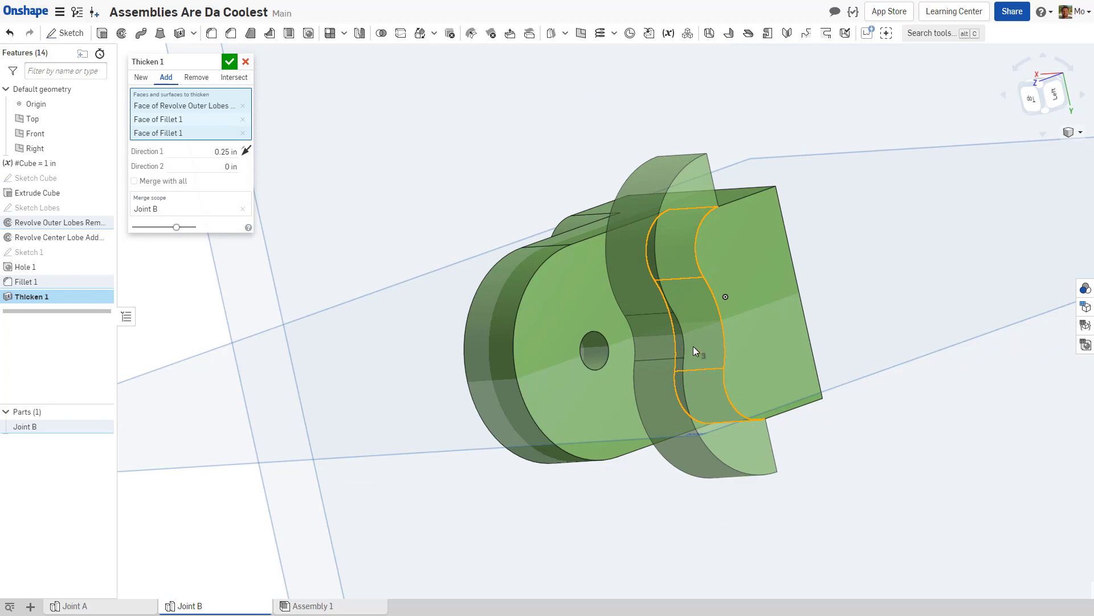
left_click(243, 155)
type("1 mm")
key("Return")
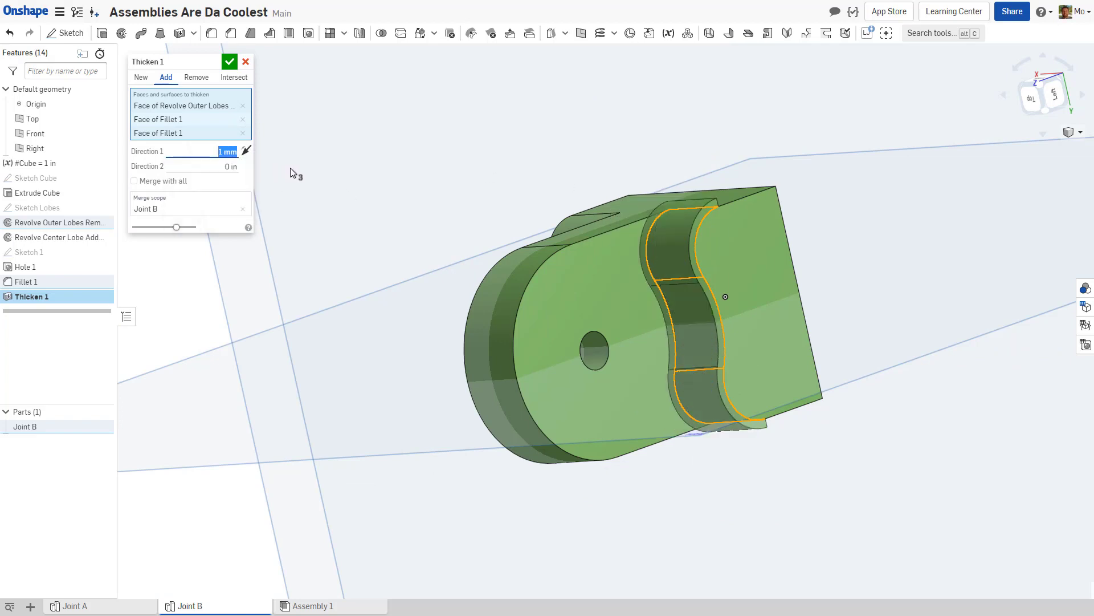
left_click(184, 80)
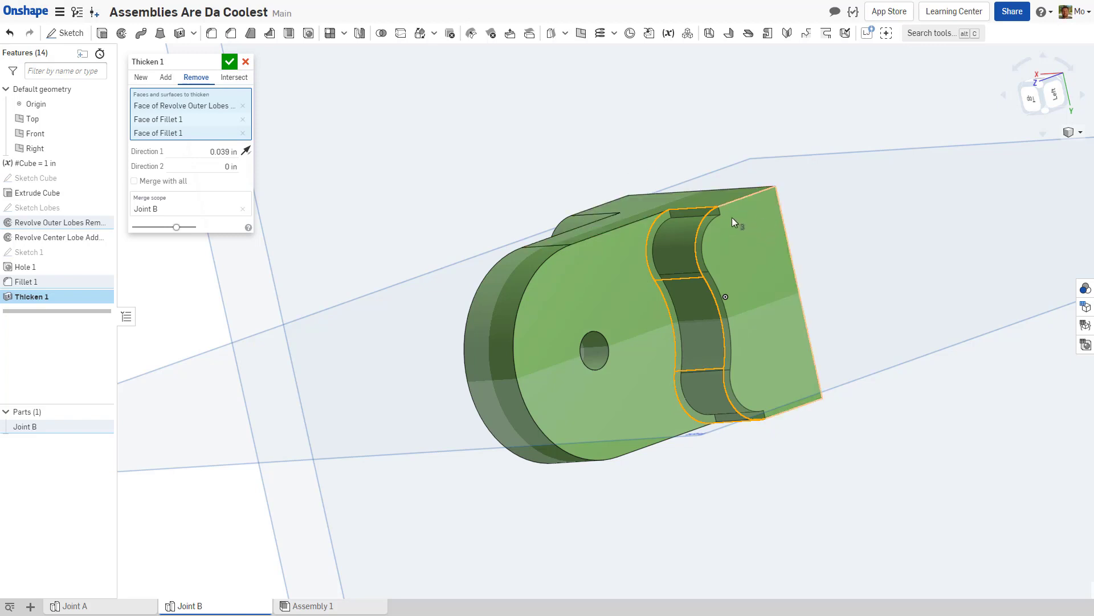
scroll(732, 217, "up", 2)
scroll(726, 212, "up", 3)
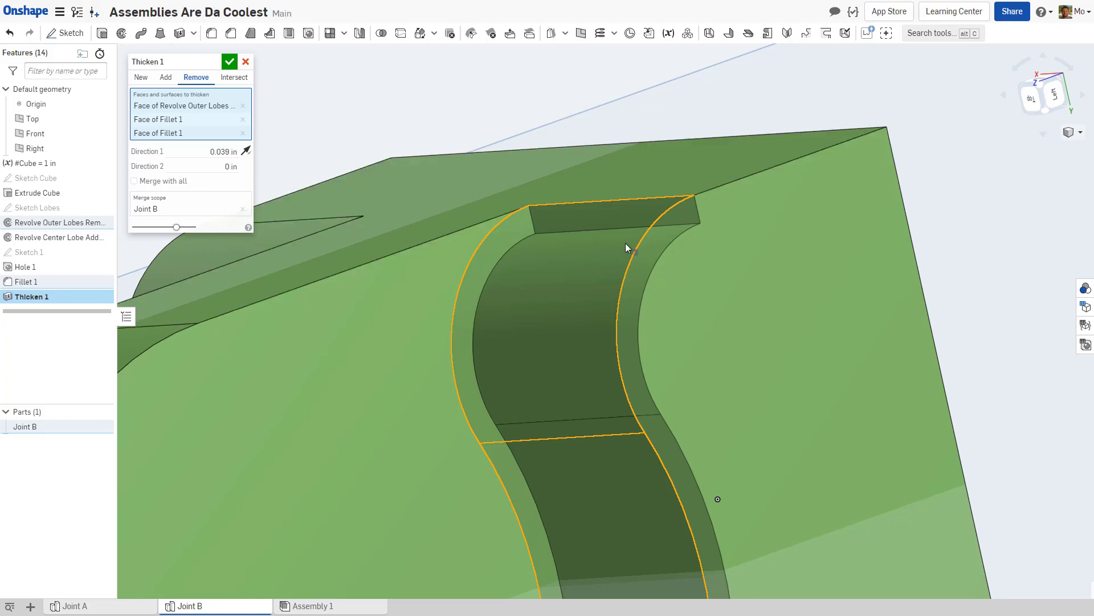
scroll(625, 254, "down", 5)
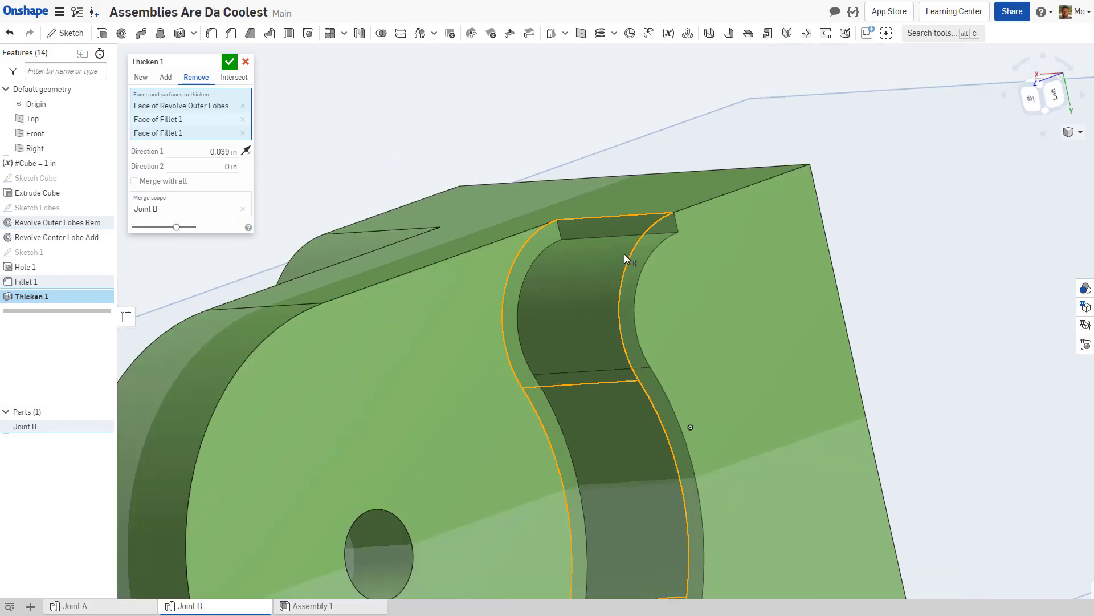
left_click(245, 61)
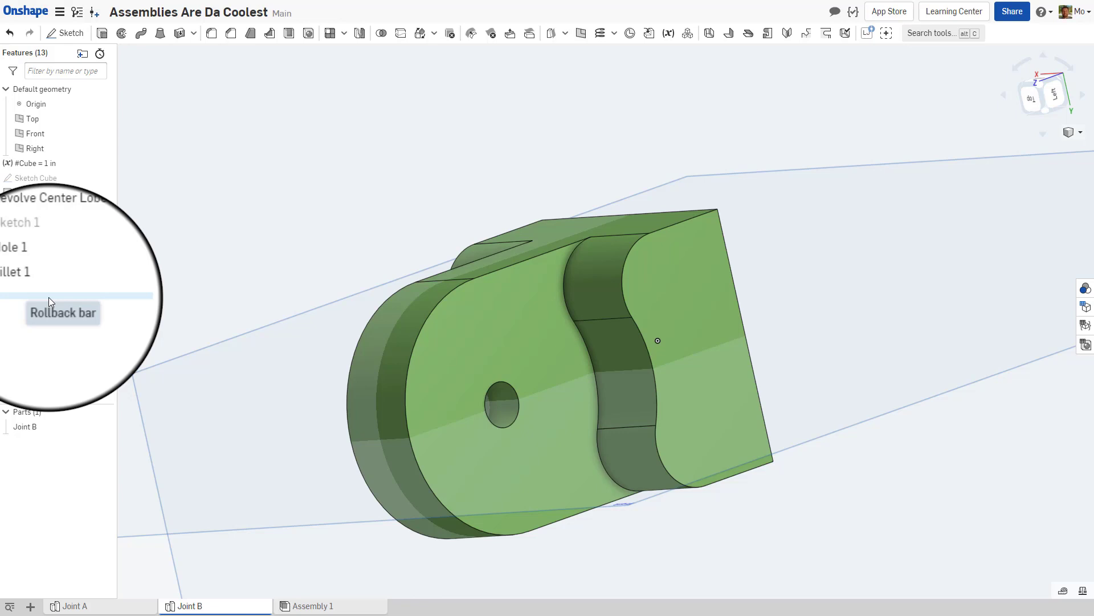
Step: Roll Joint B back to before Fillet 1 and remove 1 mm from both concave outer-lobe faces with a Thicken
left_click_drag(49, 296, 56, 277)
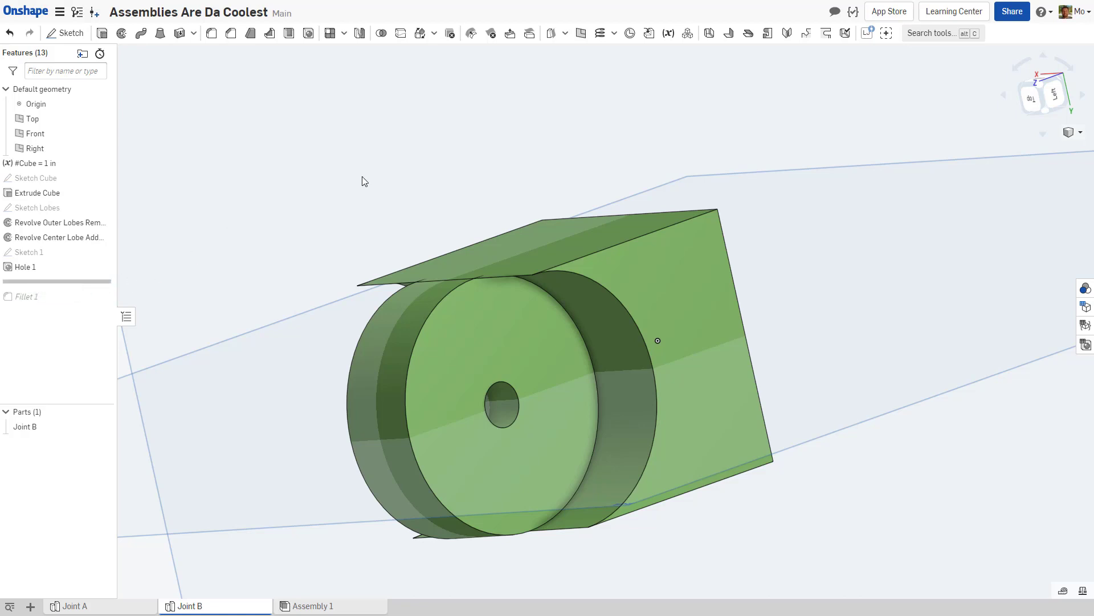
left_click(180, 33)
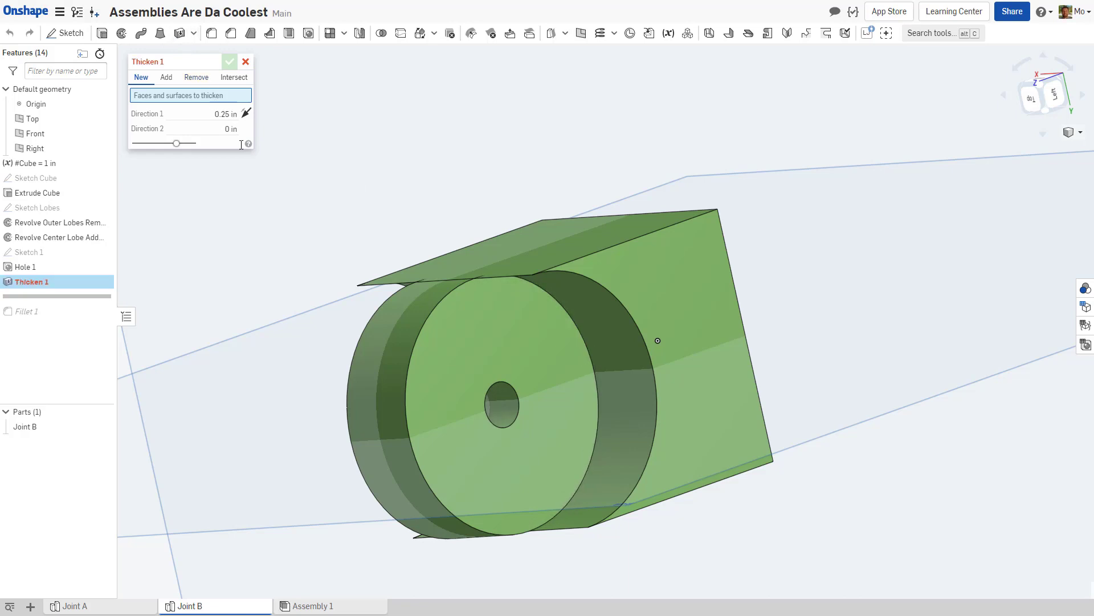
left_click(622, 323)
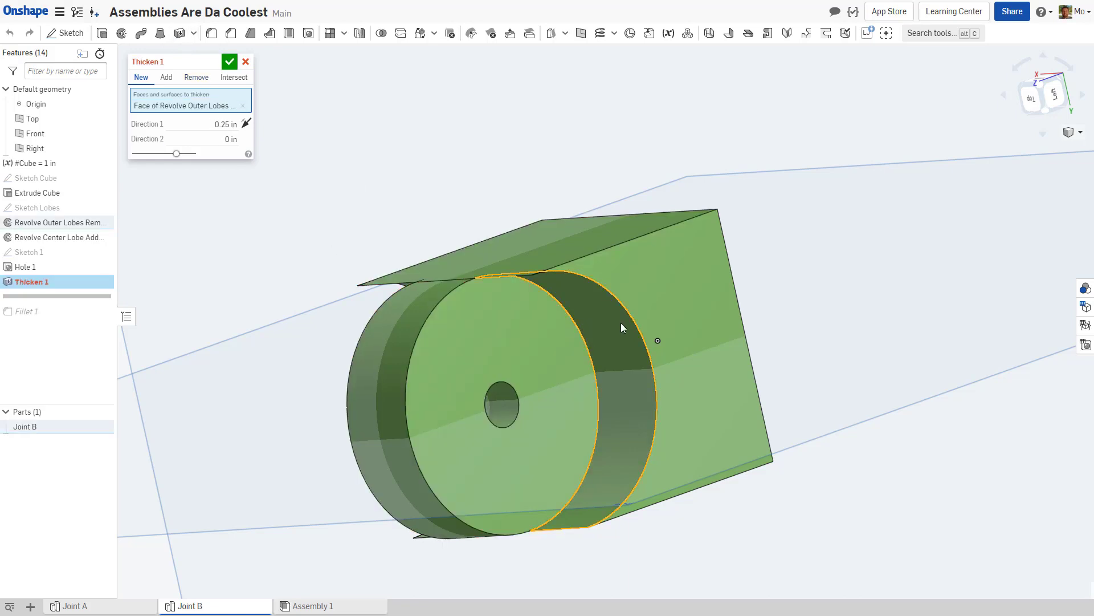
left_click(228, 127)
type("1")
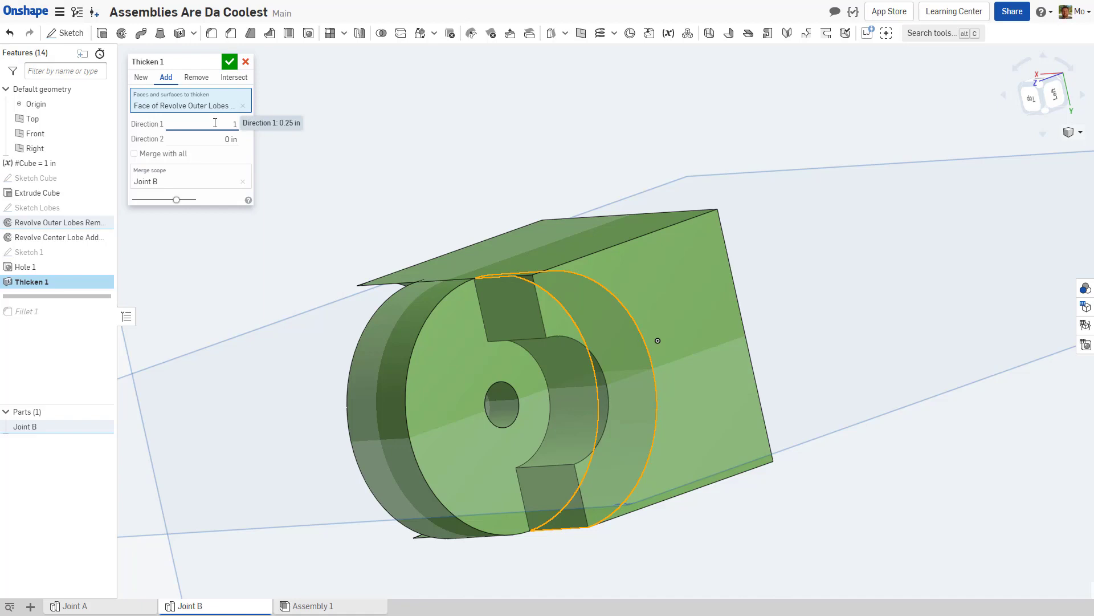
type("mm")
left_click(198, 80)
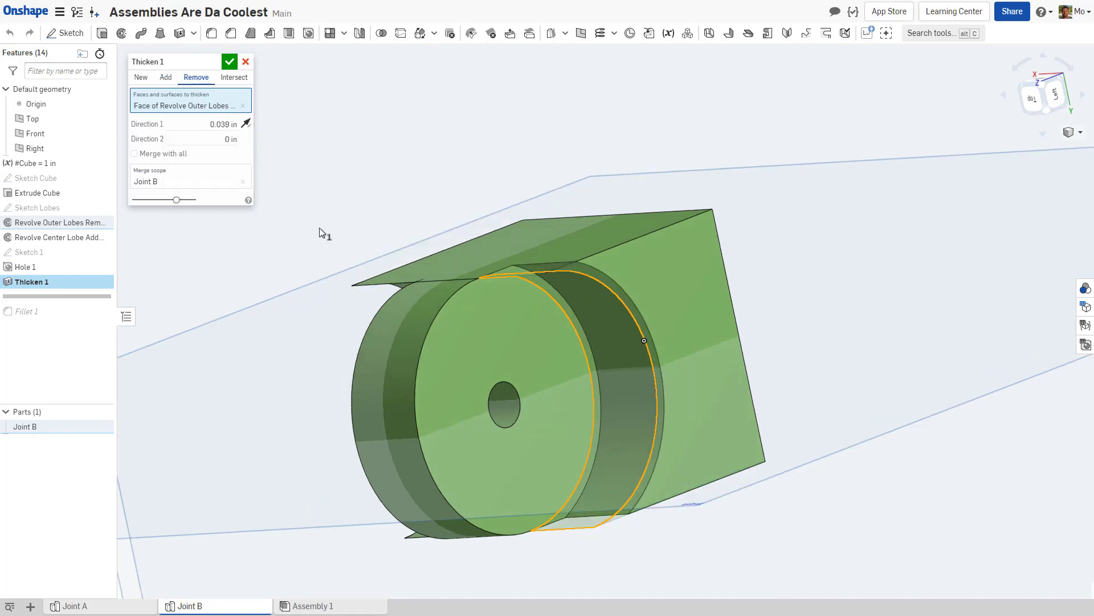
right_click_drag(319, 229, 409, 285)
left_click(409, 311)
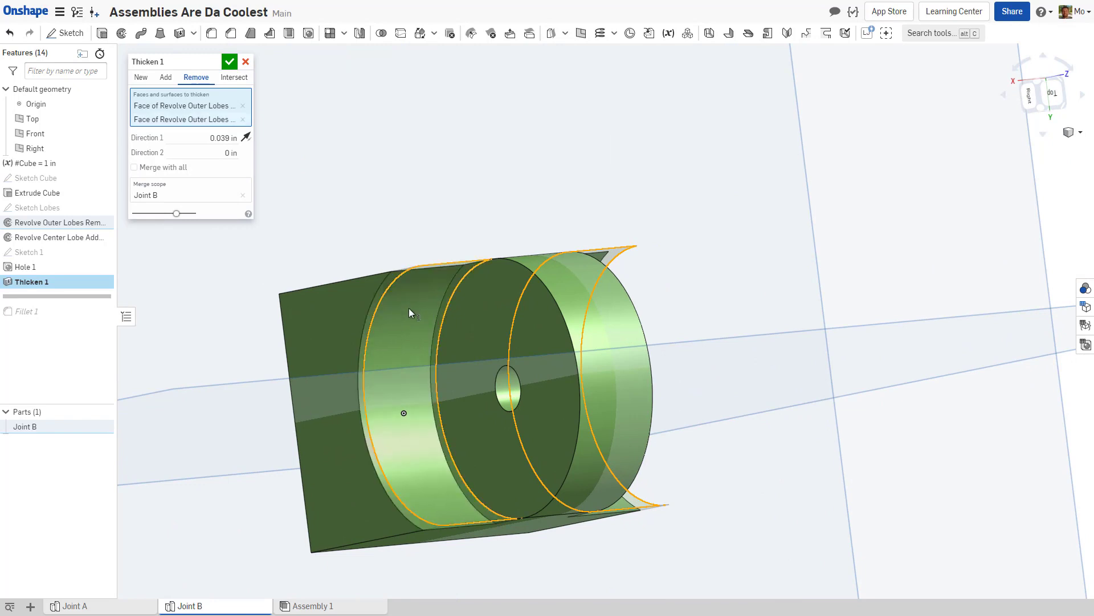
left_click(230, 63)
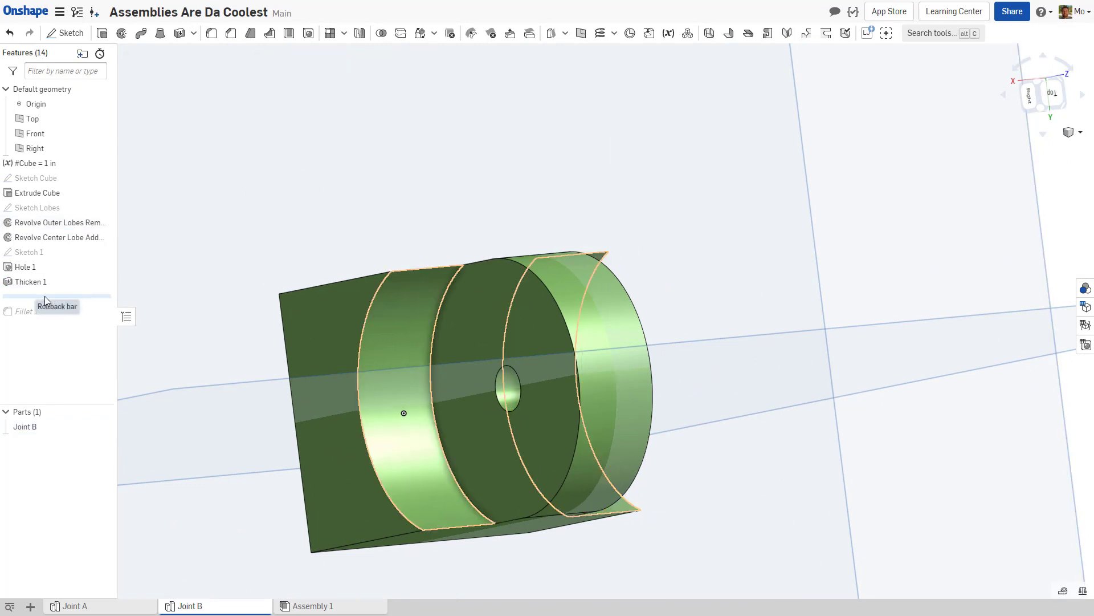
Step: Roll Joint B forward past Fillet 1 and repair the fillet by adding the straight end edges of both thickened recesses
left_click_drag(45, 296, 47, 333)
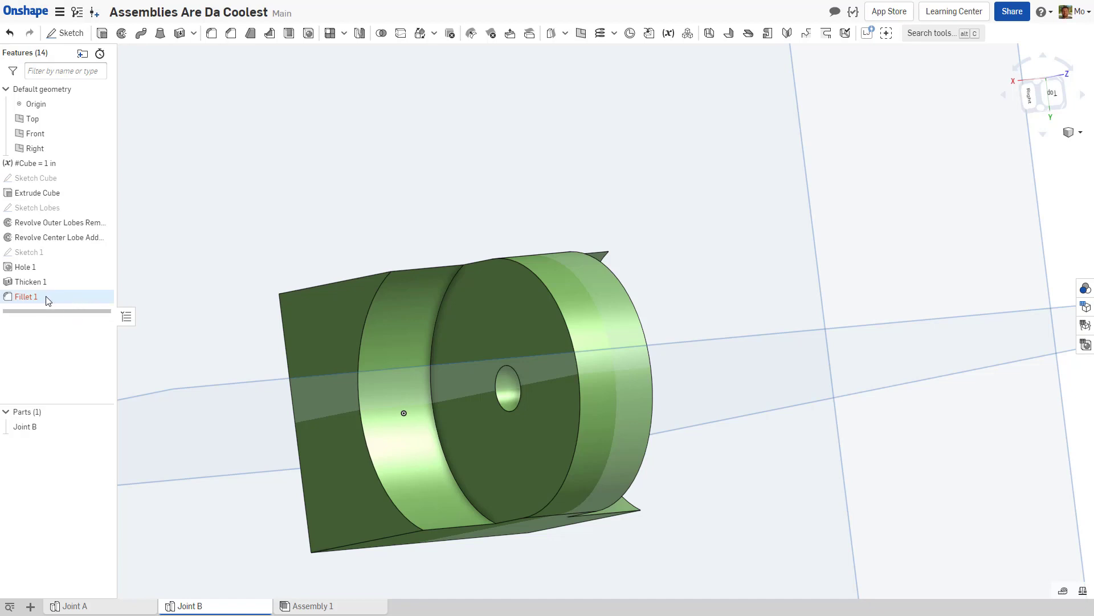
mouse_move(48, 300)
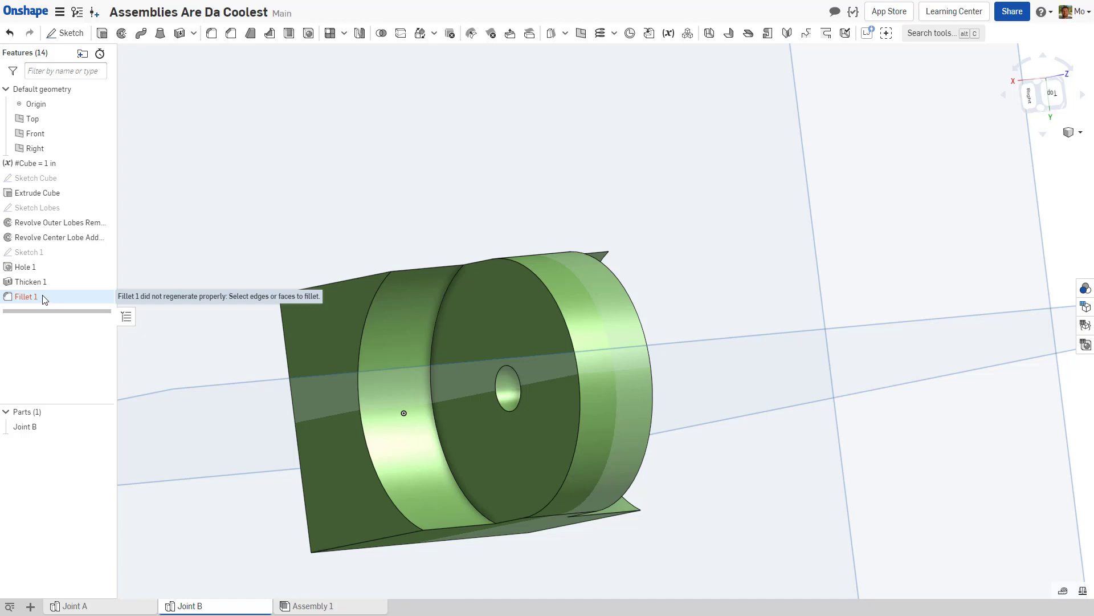
double_click(44, 299)
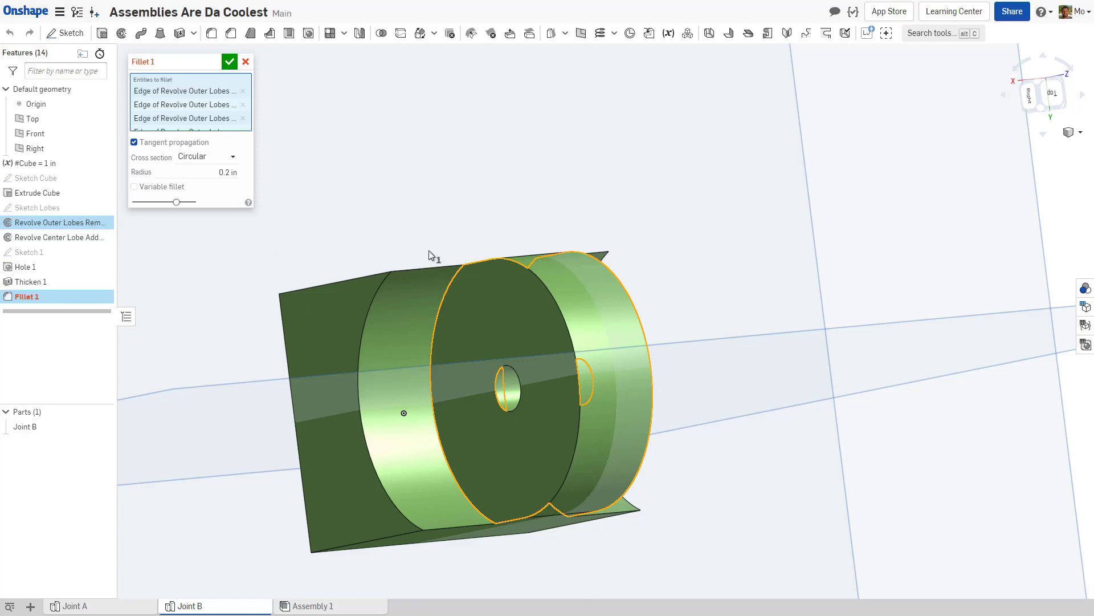
left_click(428, 266)
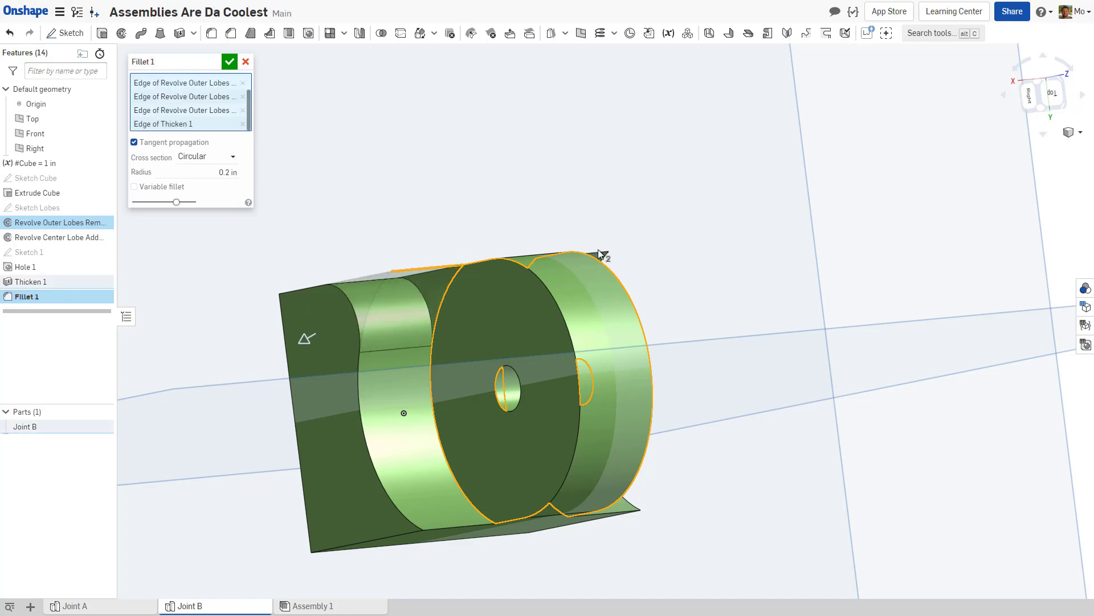
left_click(553, 249)
left_click(620, 515)
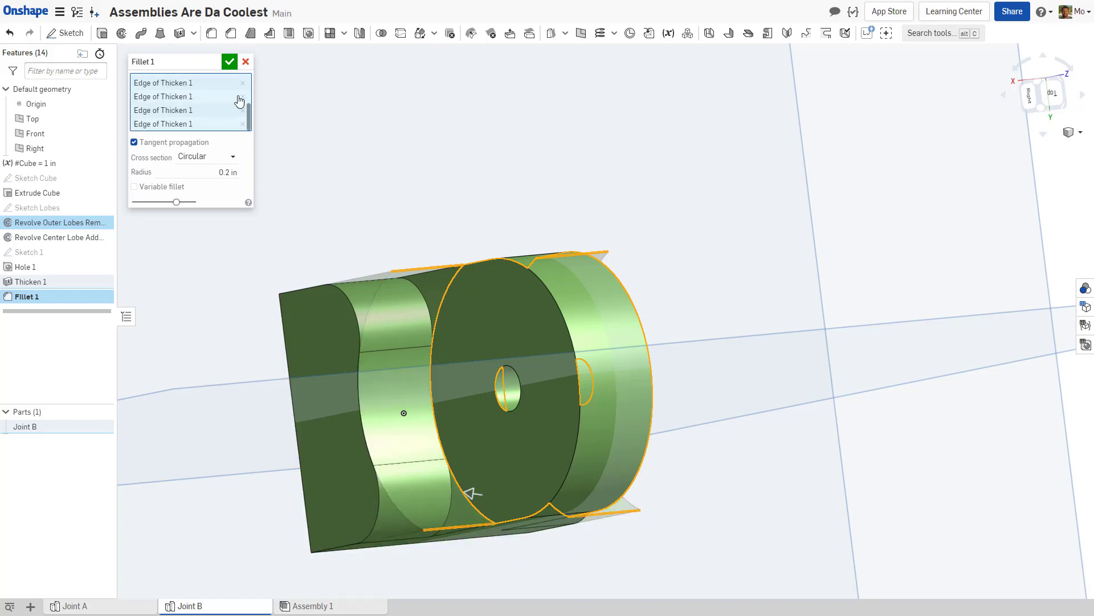
left_click(231, 61)
right_click_drag(810, 385, 702, 377)
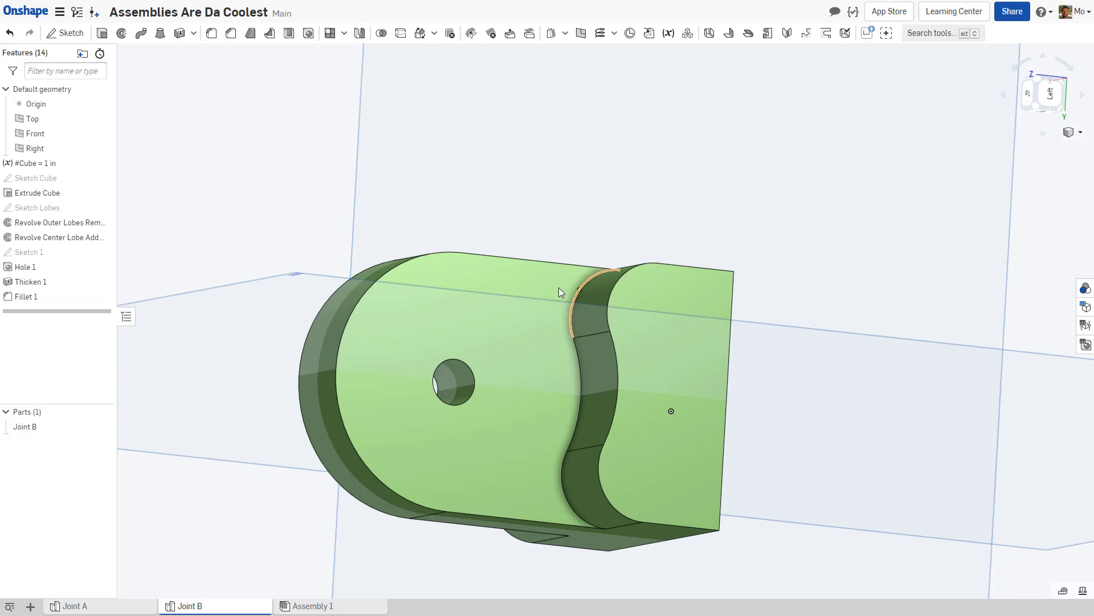
Step: In Assembly 1, cut a section view parallel to Joint A's outer side face, offset -0.564 in through the center lobe
left_click(328, 608)
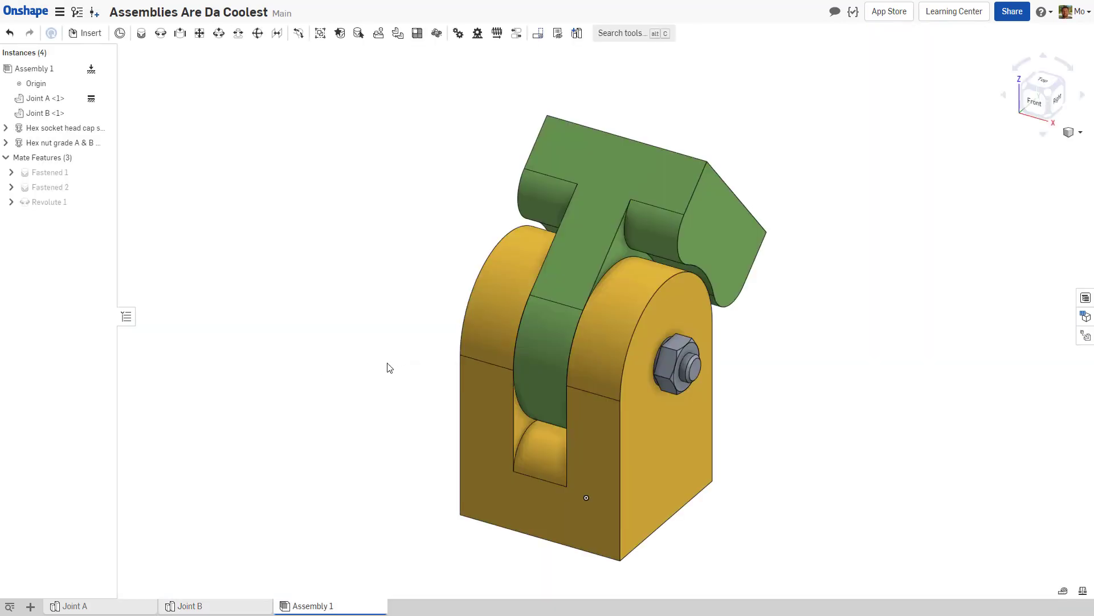
right_click_drag(408, 356, 347, 341)
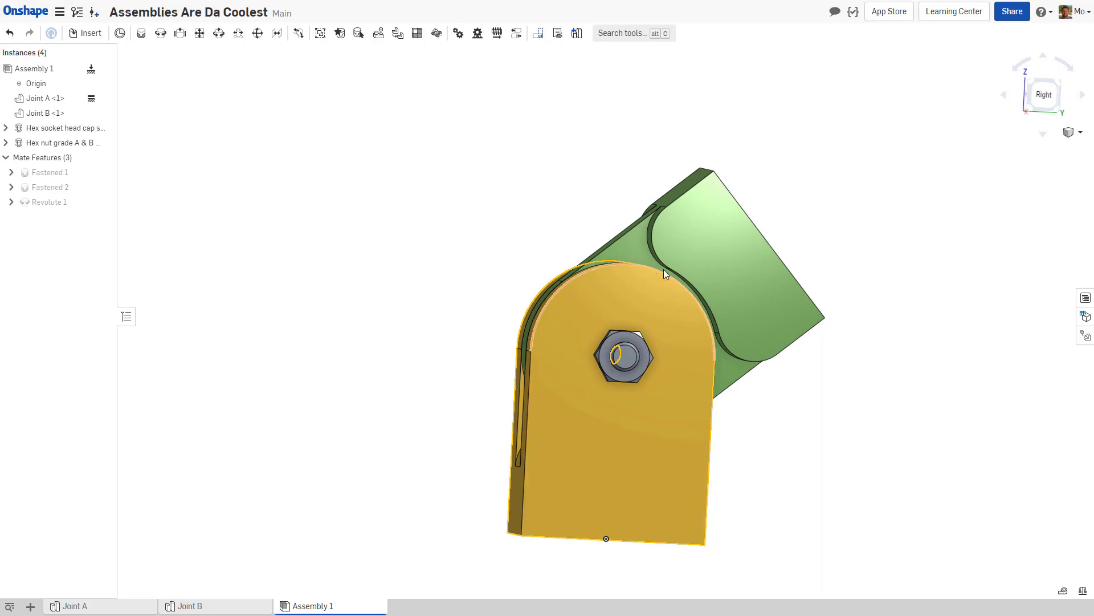
right_click_drag(654, 278, 875, 292)
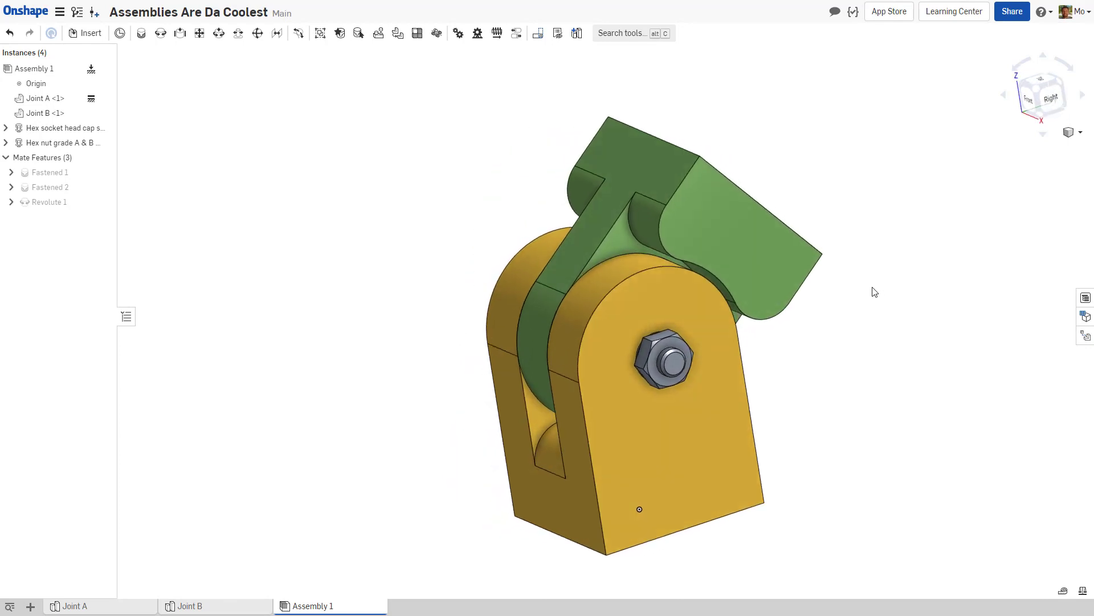
left_click(1069, 136)
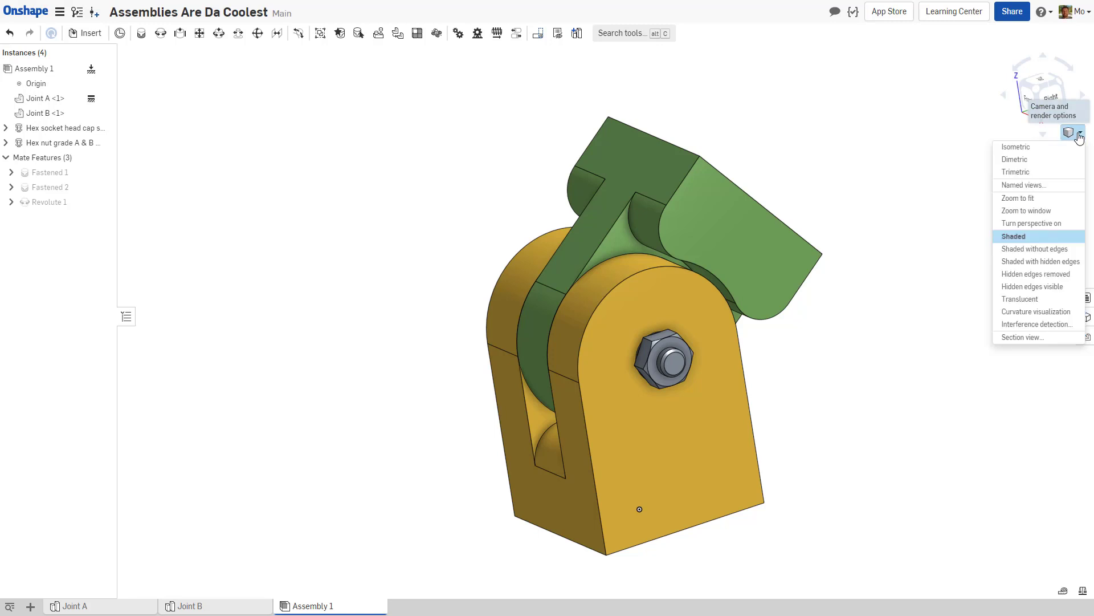
left_click(1041, 337)
left_click(690, 419)
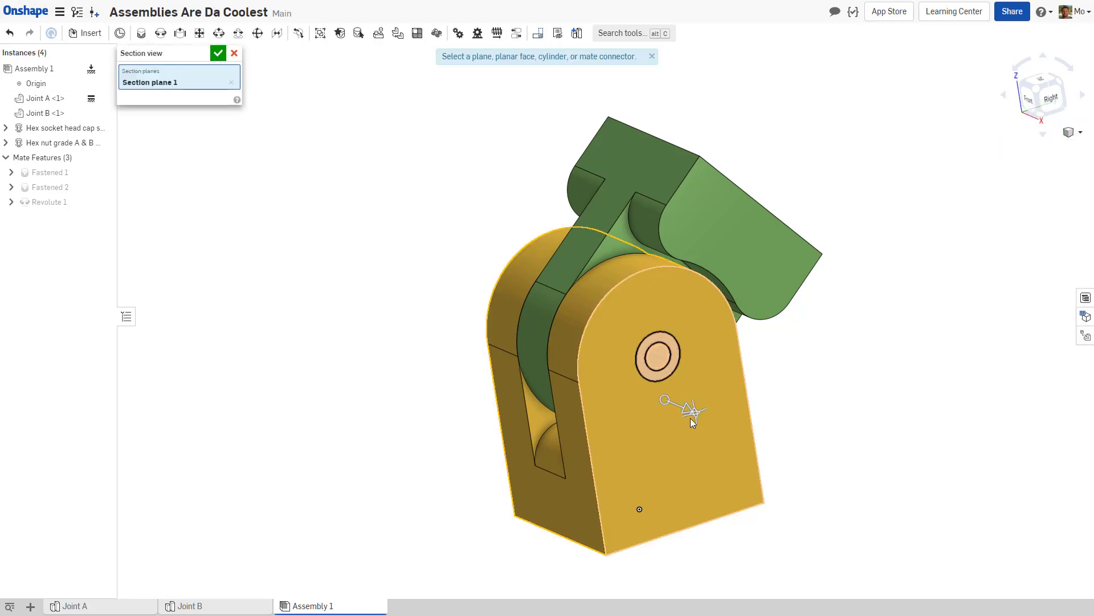
left_click_drag(683, 409, 628, 395)
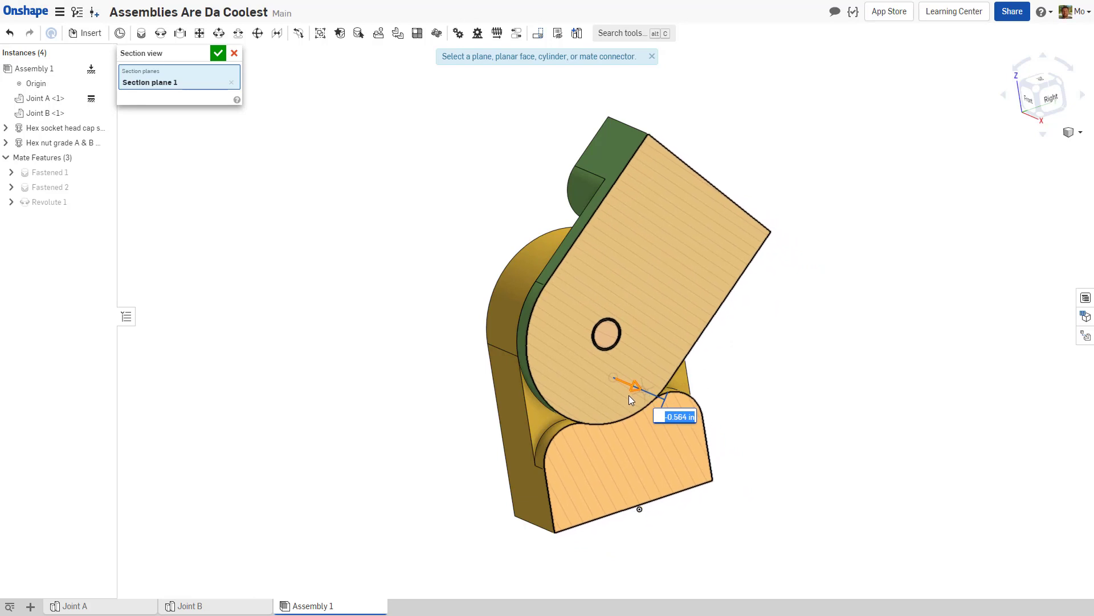
left_click(218, 54)
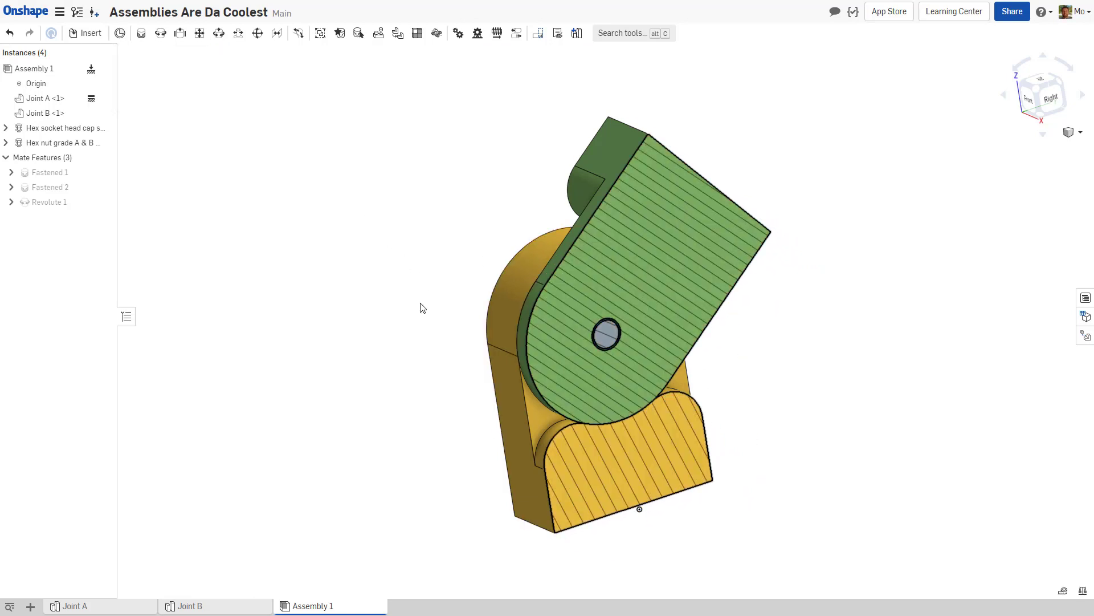
Step: Examine the sectioned hinge's center-lobe contact from the Right, Left and Front views, and turn the section view off
left_click(1046, 104)
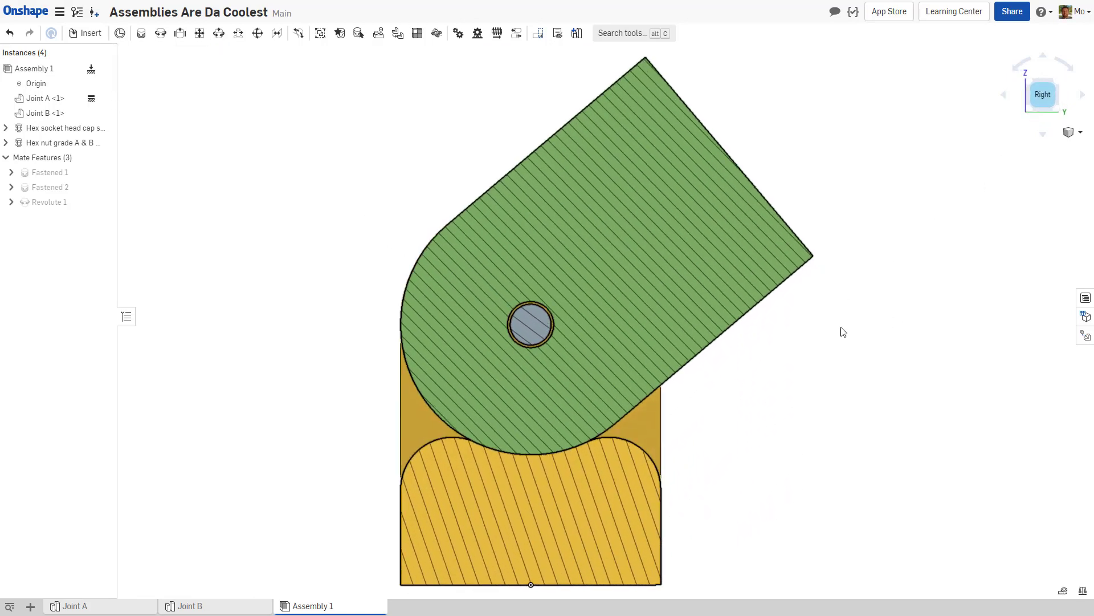
key("shift+3")
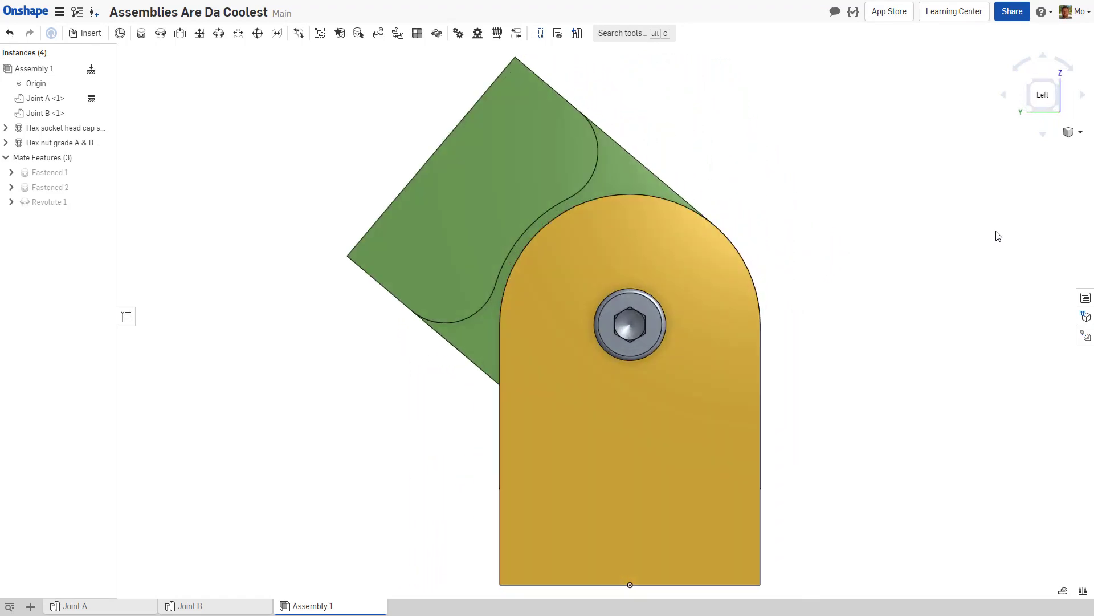
key("shift+4")
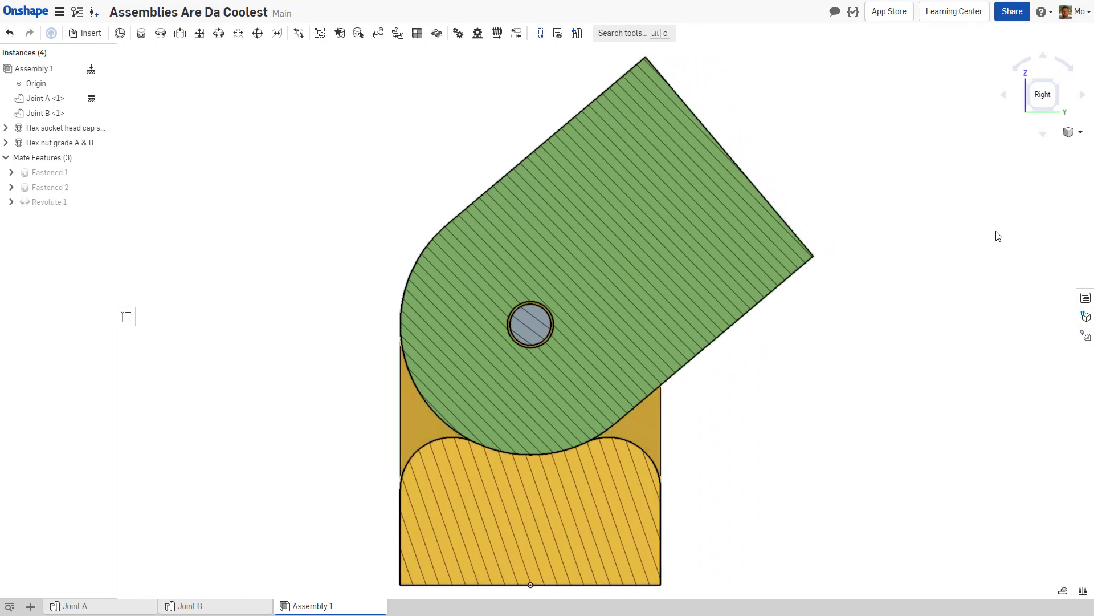
key("shift+1")
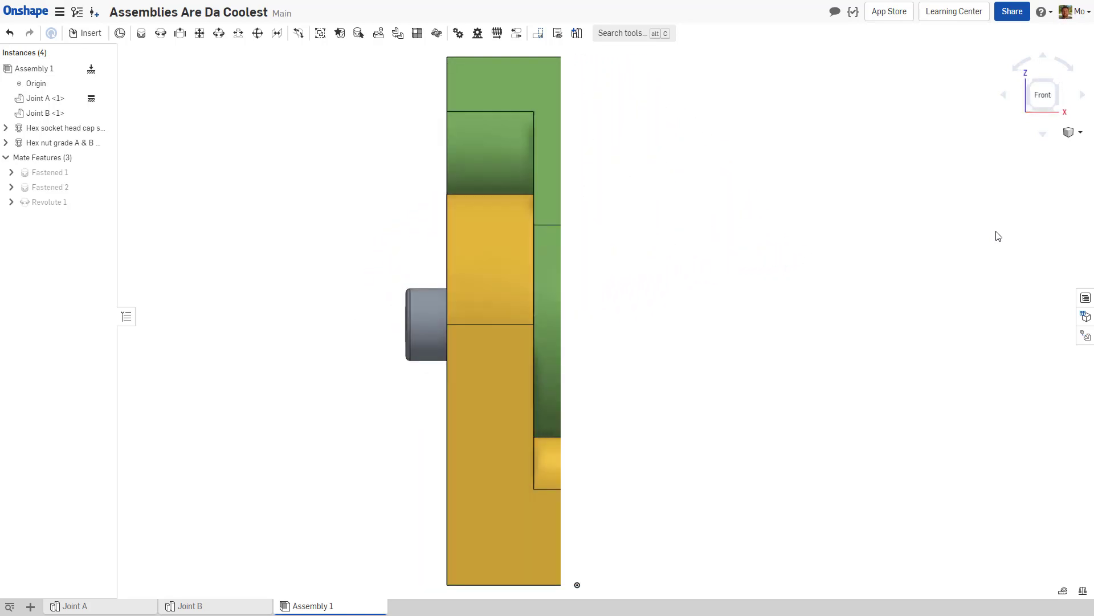
left_click(1071, 132)
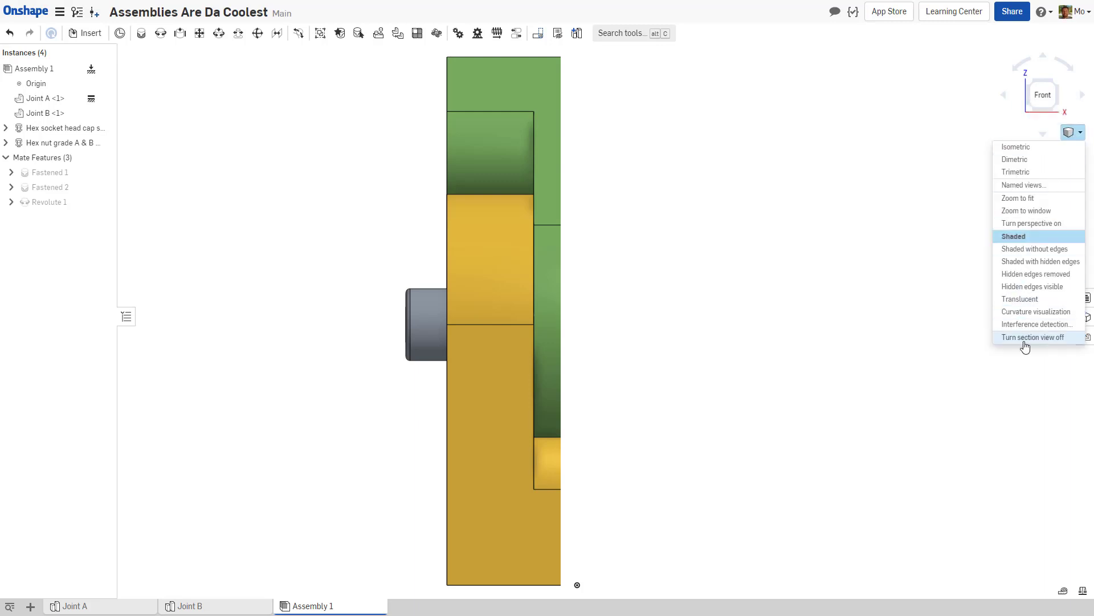
left_click(1026, 338)
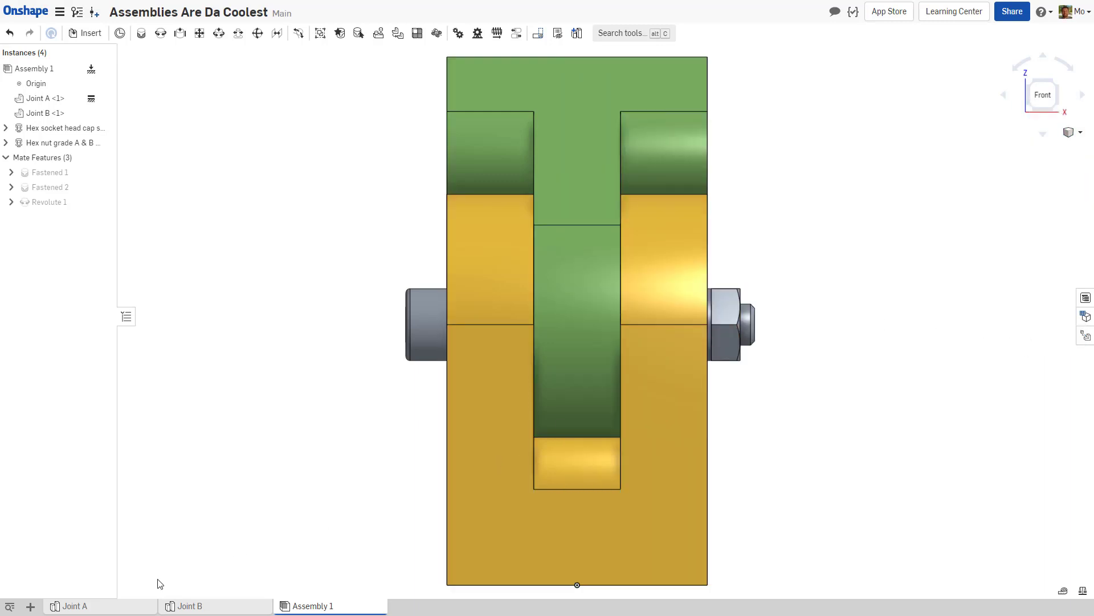
Step: Roll Joint A's feature list back to before Fillet 1
left_click(98, 608)
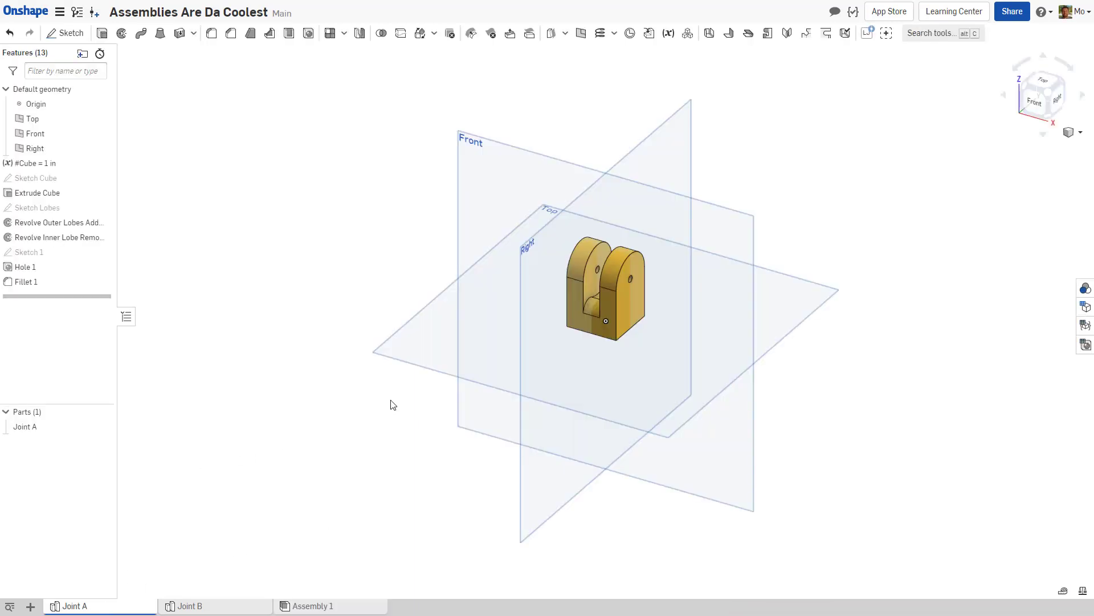
scroll(574, 303, "up", 6)
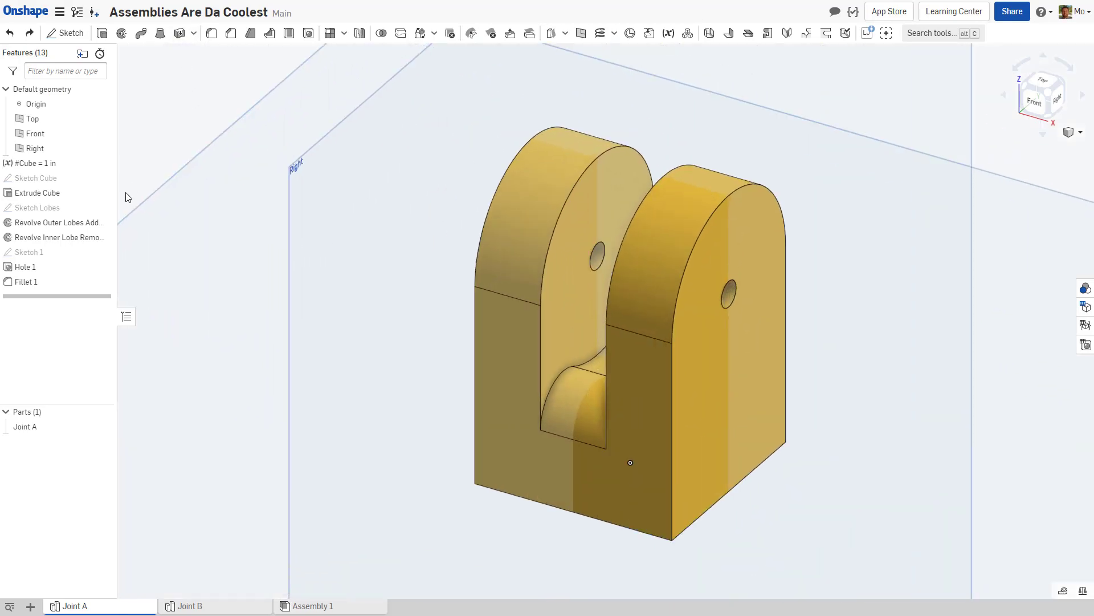
left_click_drag(49, 295, 49, 281)
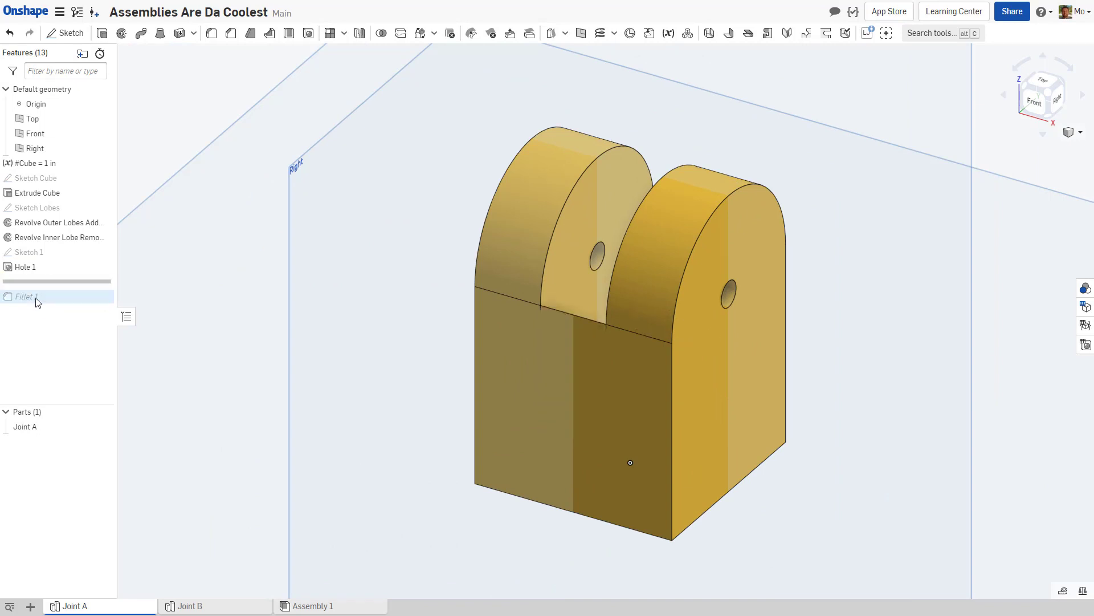
right_click_drag(317, 318, 388, 231)
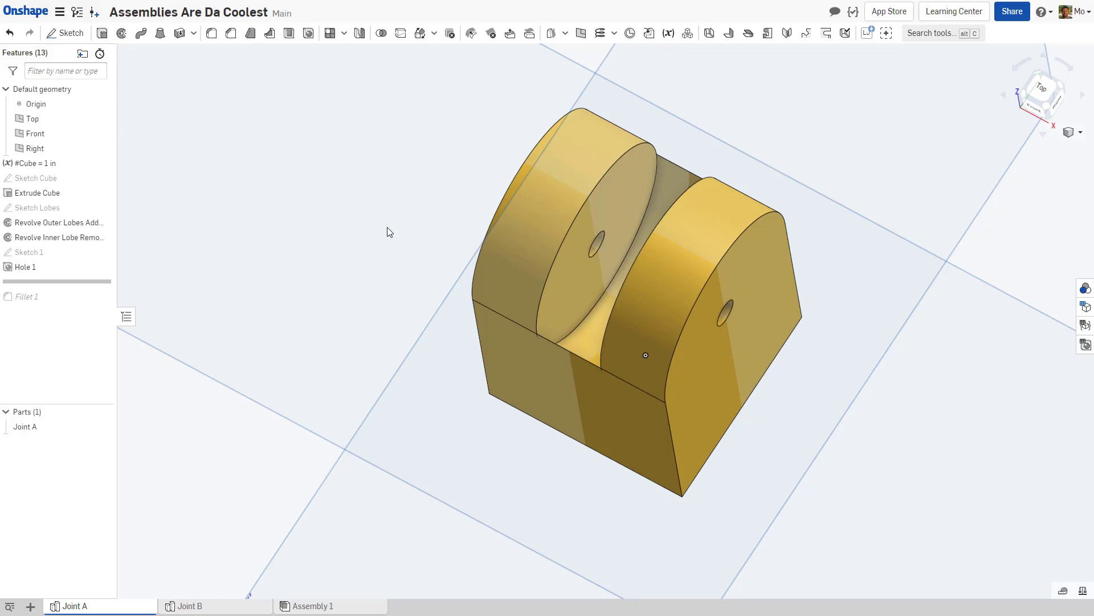
Step: Remove 1 mm from Joint A's concave center recess face and the inner side faces of both outer lobes with a Thicken
left_click(180, 34)
left_click(196, 80)
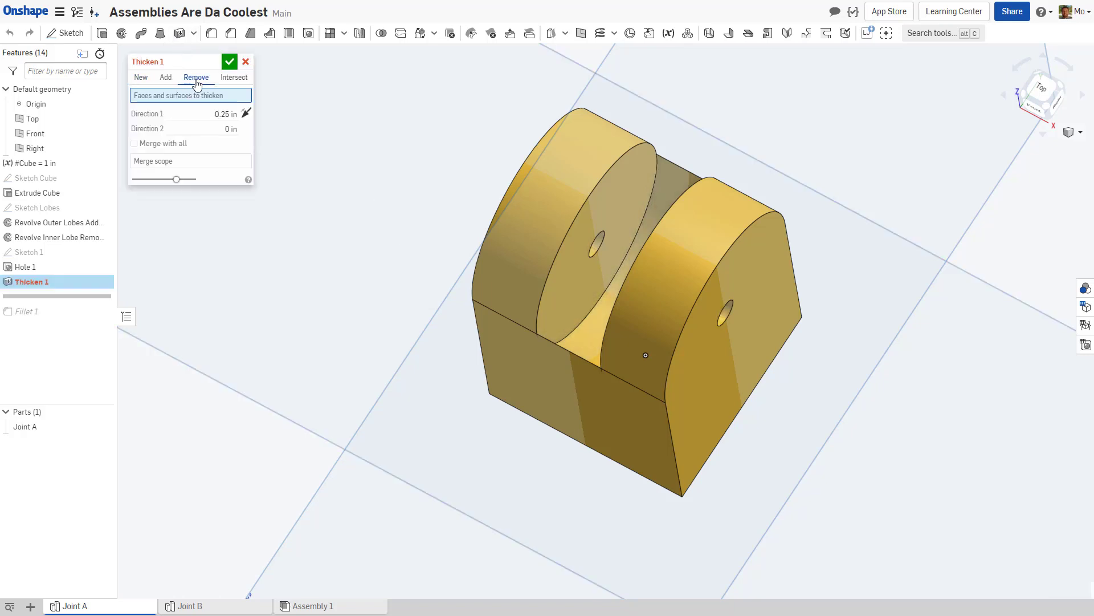
left_click(223, 114)
type("1 mm")
key("Return")
left_click(586, 330)
right_click_drag(583, 332, 586, 296)
left_click(582, 222)
right_click_drag(583, 221, 673, 211)
left_click(674, 210)
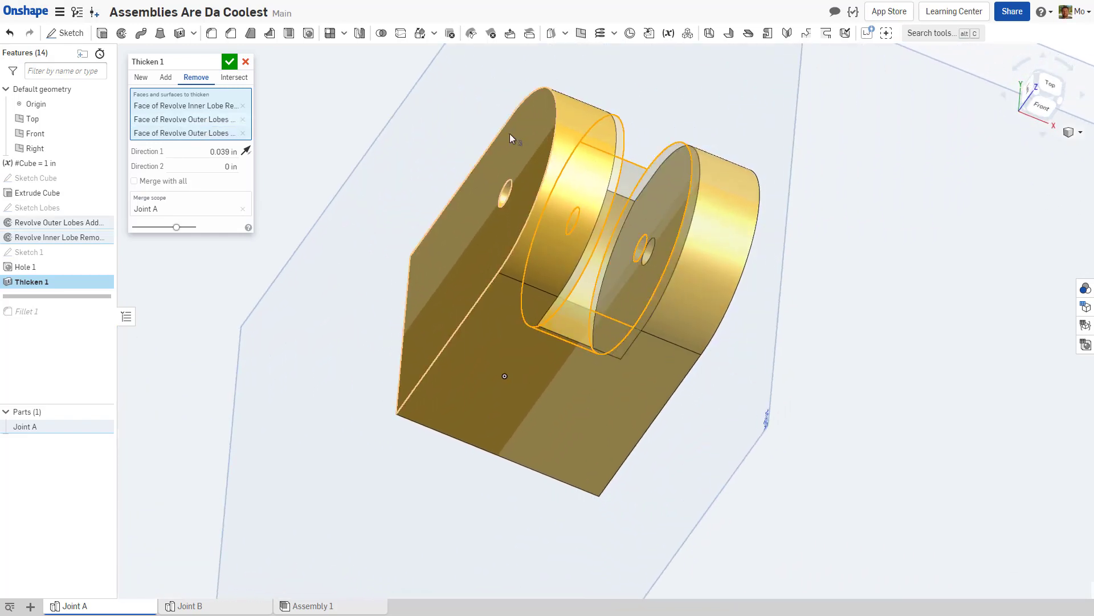
left_click(234, 66)
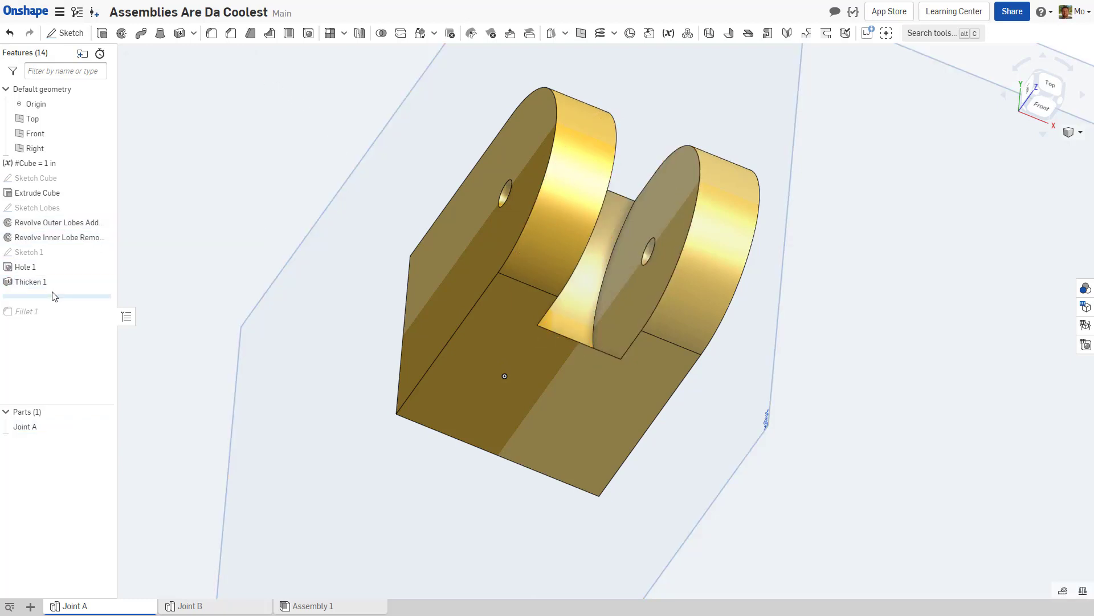
Step: Roll Joint A forward past Fillet 1 and replace the fillet's two old edges with both straight end edges of the thickened center recess
left_click_drag(53, 320, 53, 321)
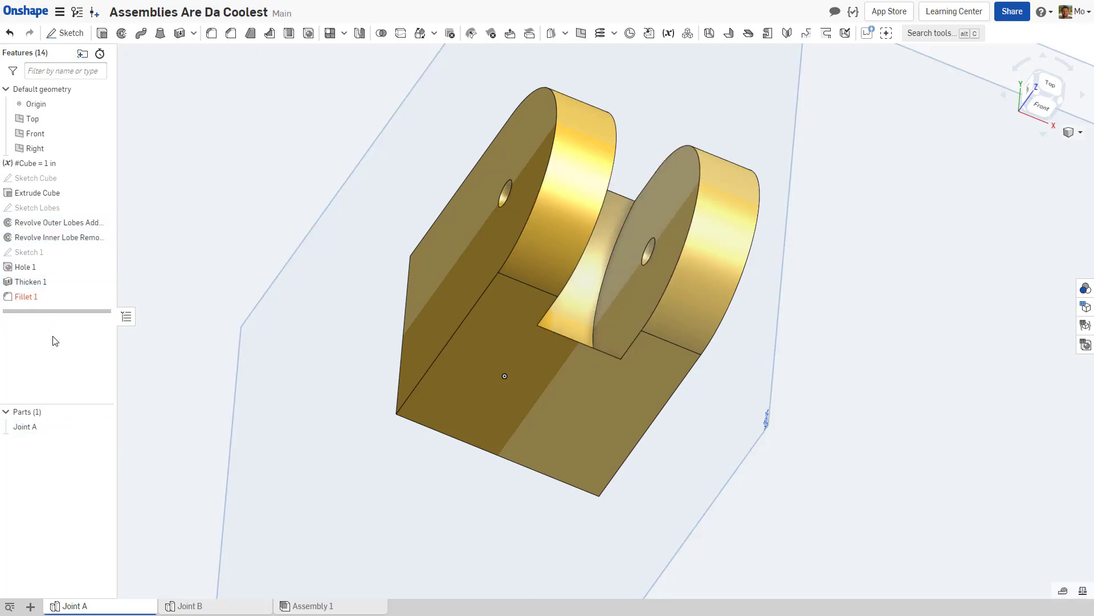
double_click(22, 297)
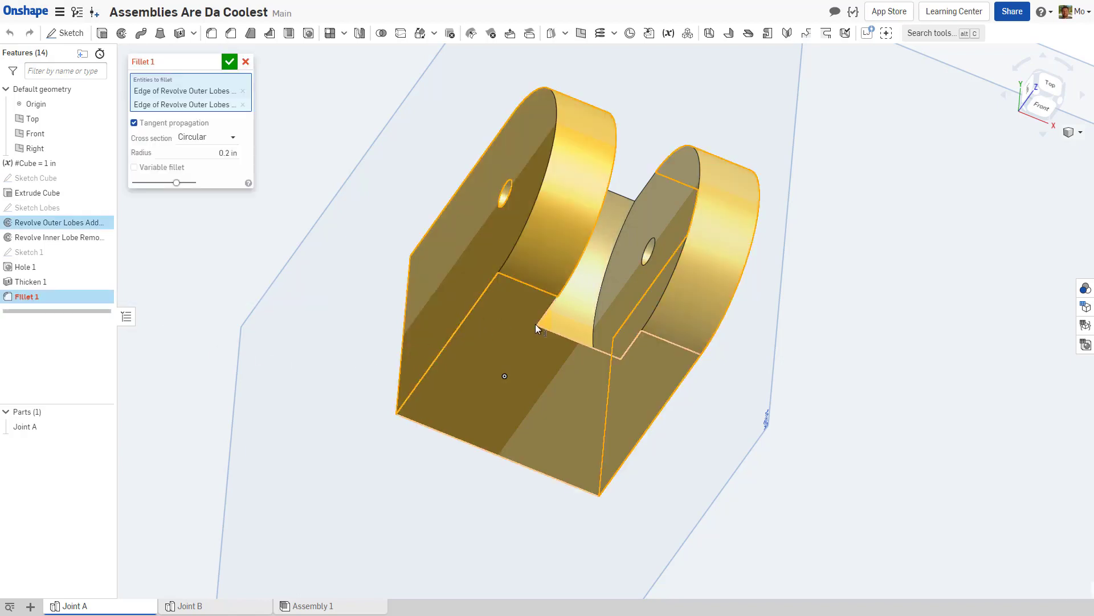
left_click(560, 336)
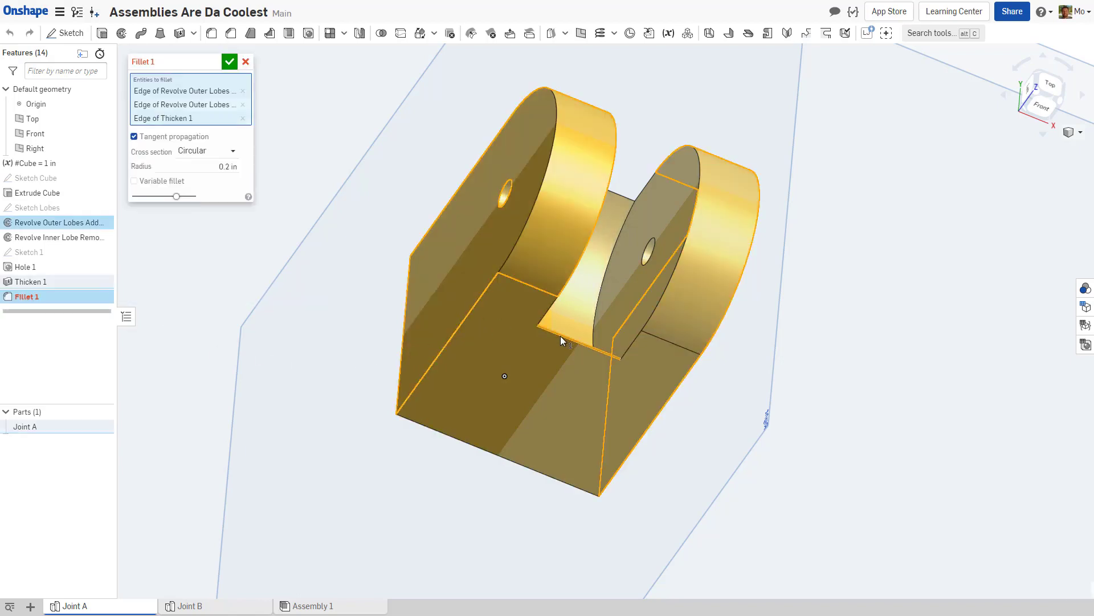
left_click(621, 196)
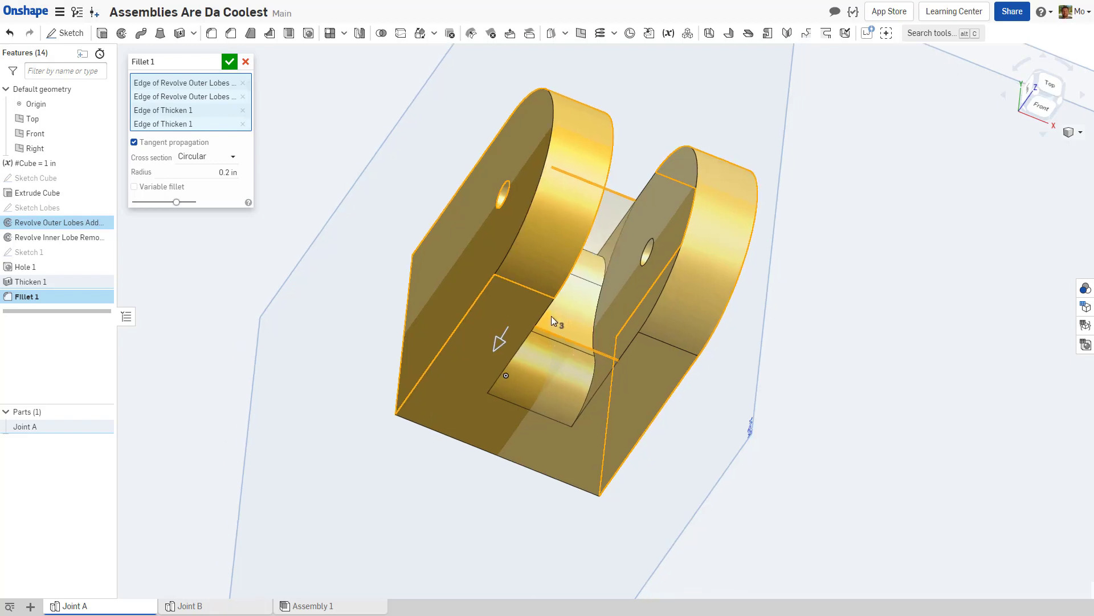
right_click_drag(551, 316, 515, 318)
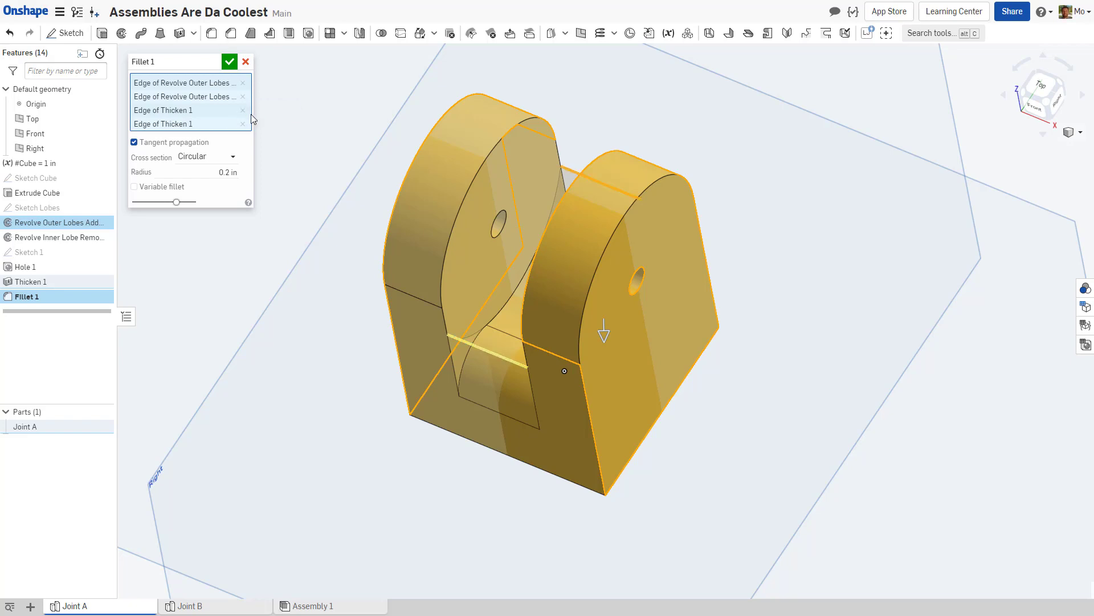
left_click(242, 97)
left_click(243, 93)
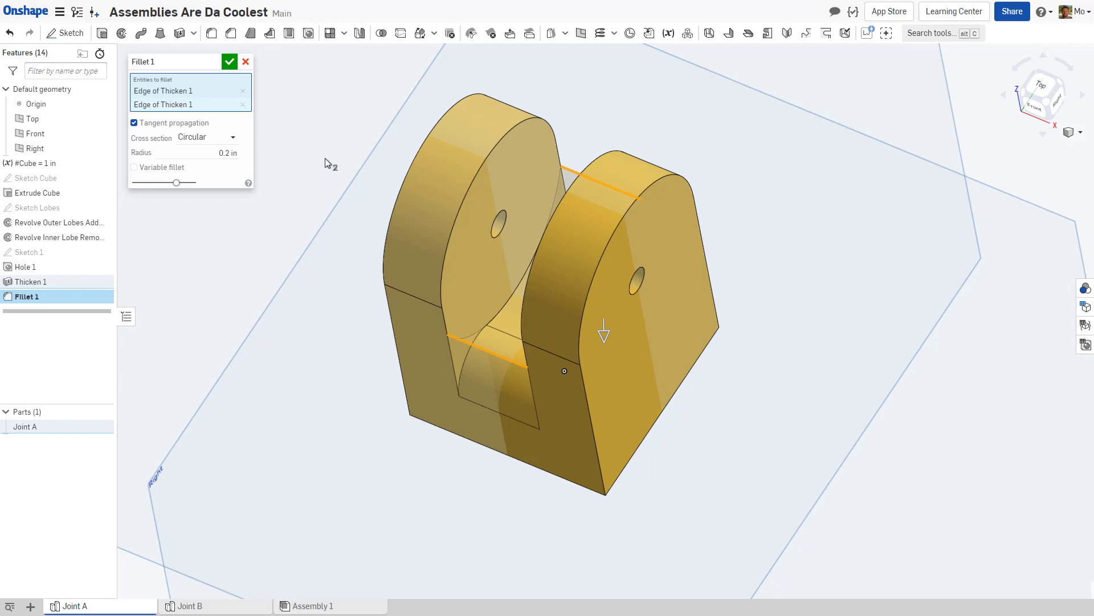
left_click(230, 62)
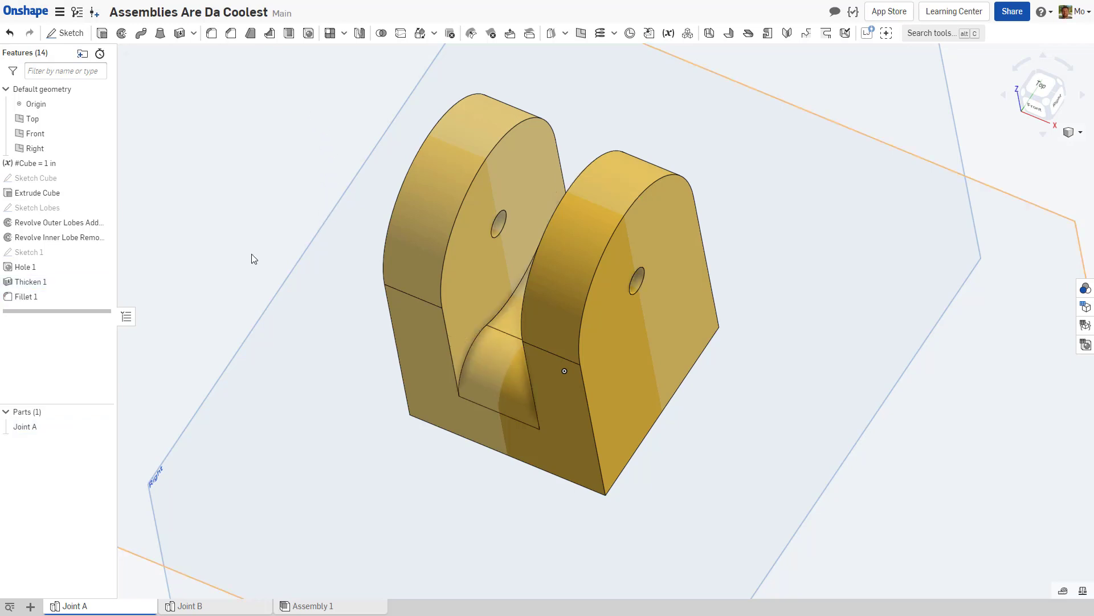
Step: In Assembly 1, cut a section view parallel to Joint A's outer side face, offset -0.54 in through the center lobe
left_click(329, 607)
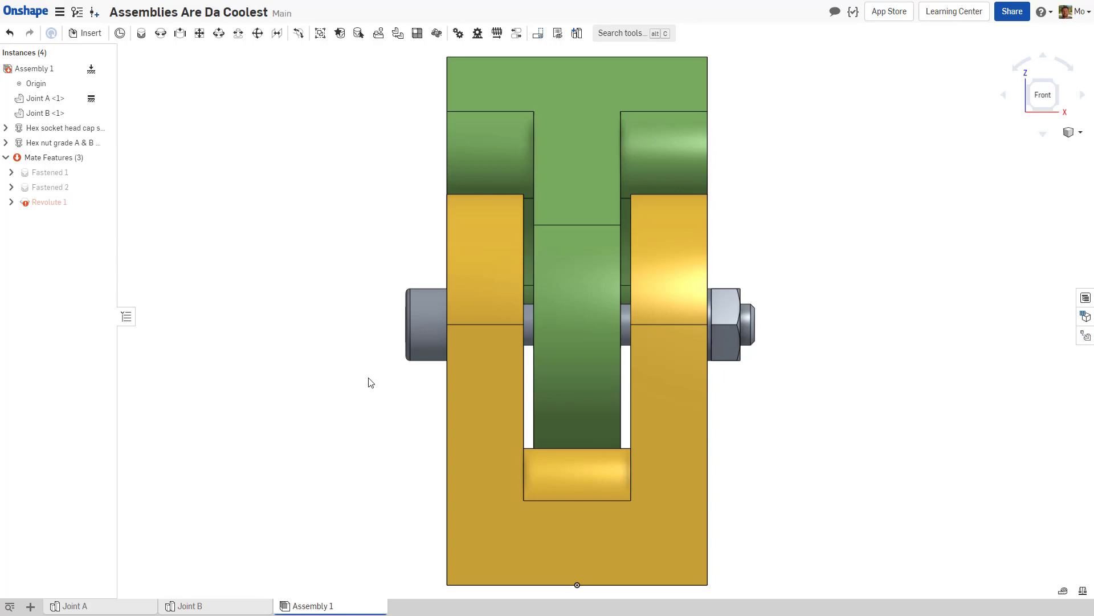
right_click_drag(370, 382, 457, 403)
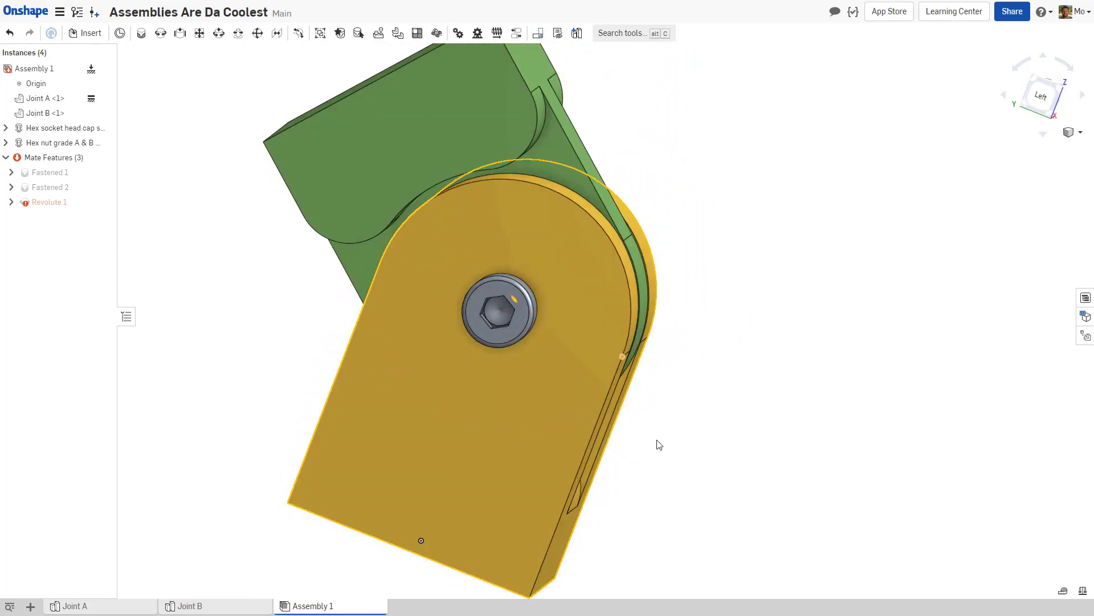
right_click_drag(659, 444, 552, 470)
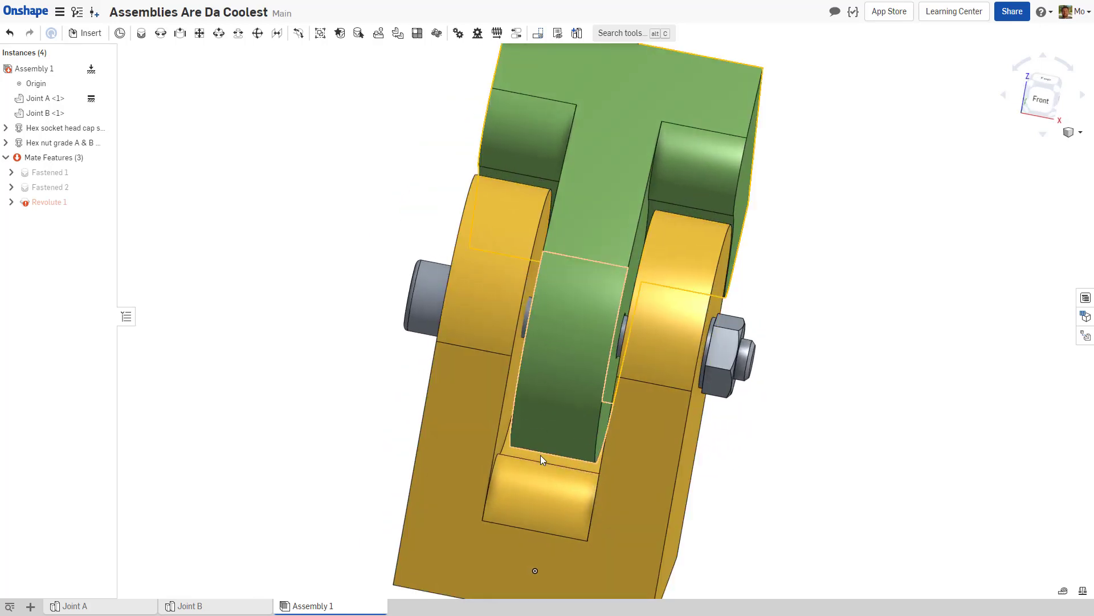
right_click_drag(782, 454, 730, 451)
scroll(730, 452, "down", 3)
middle_click_drag(713, 447, 522, 401)
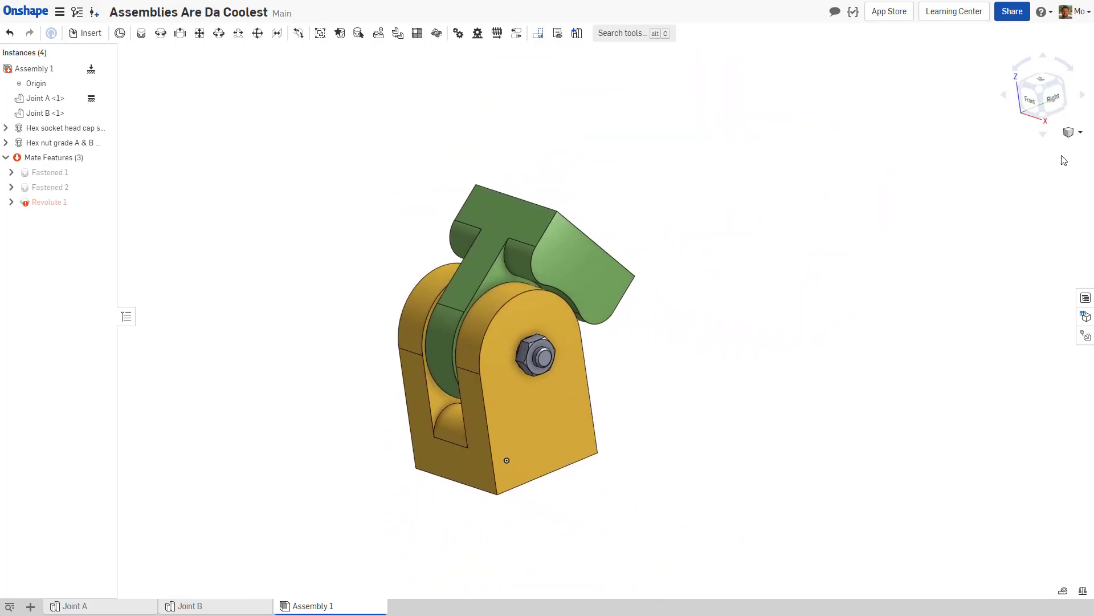
left_click(1073, 133)
left_click(1026, 340)
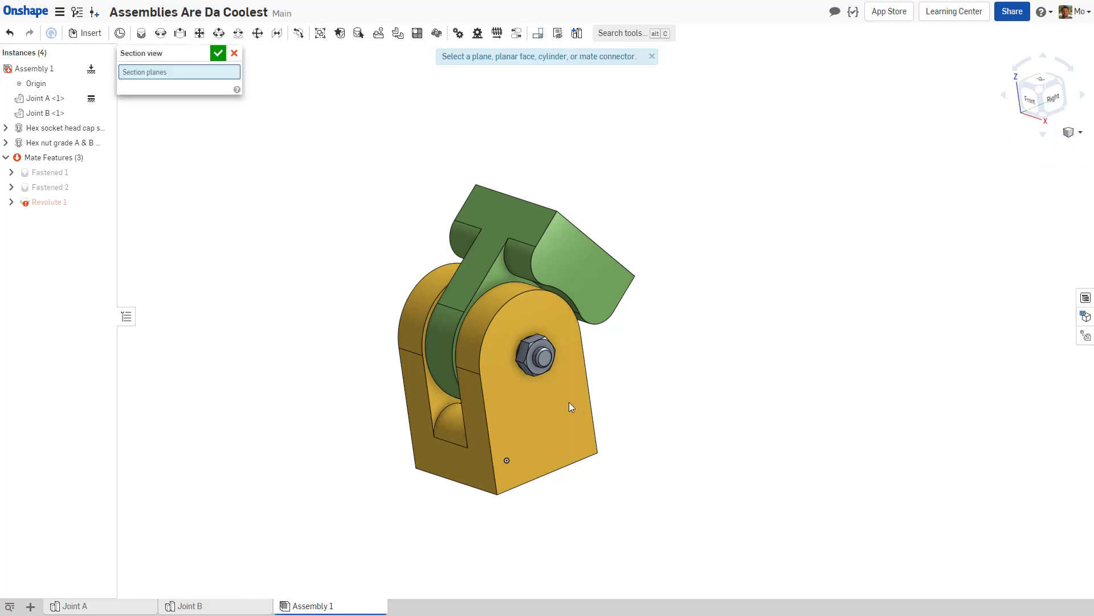
left_click(533, 407)
left_click_drag(569, 395, 525, 384)
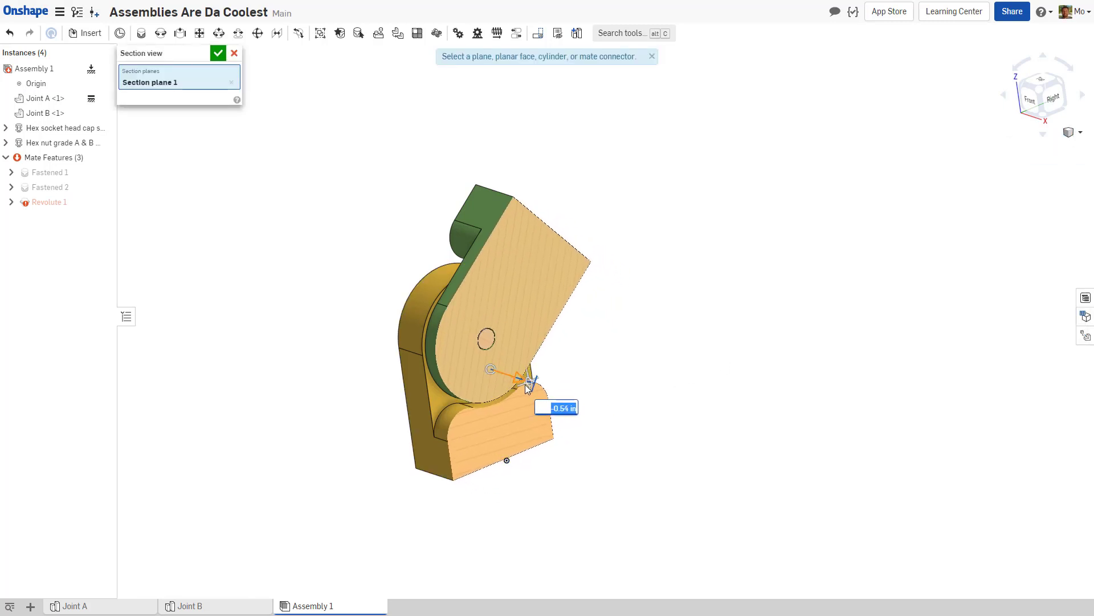
left_click(218, 53)
Step: Examine the clearance under the sectioned center lobe from the Right view, and turn the section view off
left_click(1053, 98)
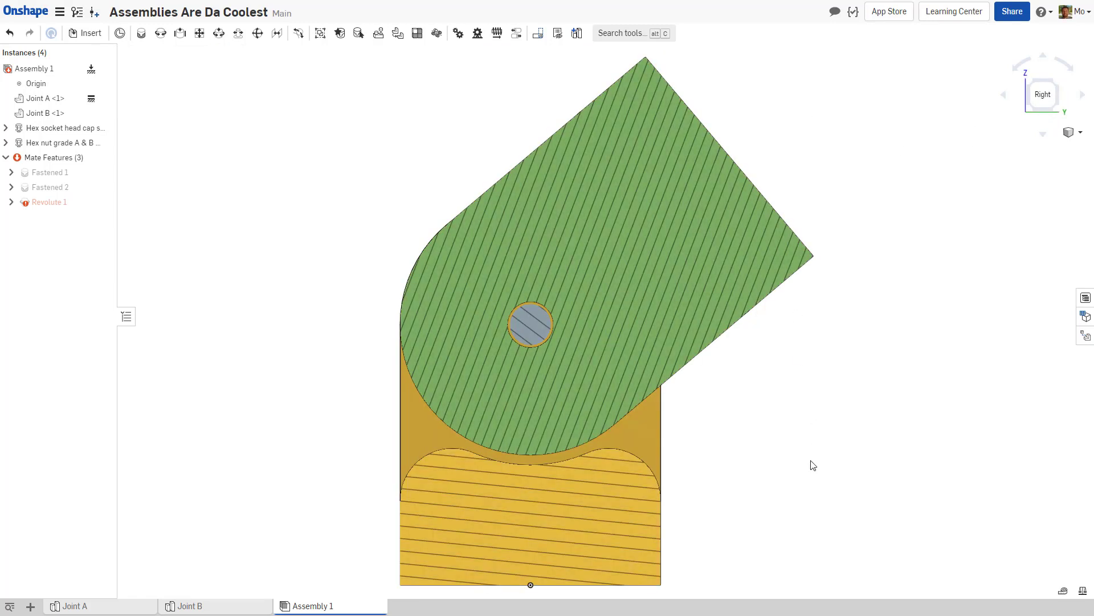
mouse_move(53, 208)
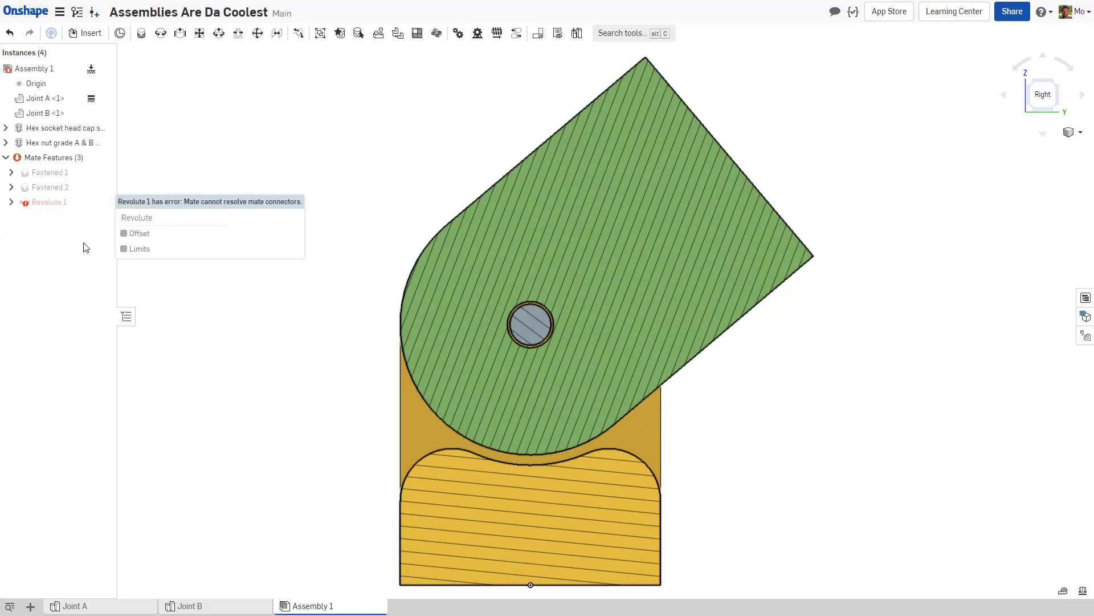
left_click(1080, 132)
left_click(1051, 338)
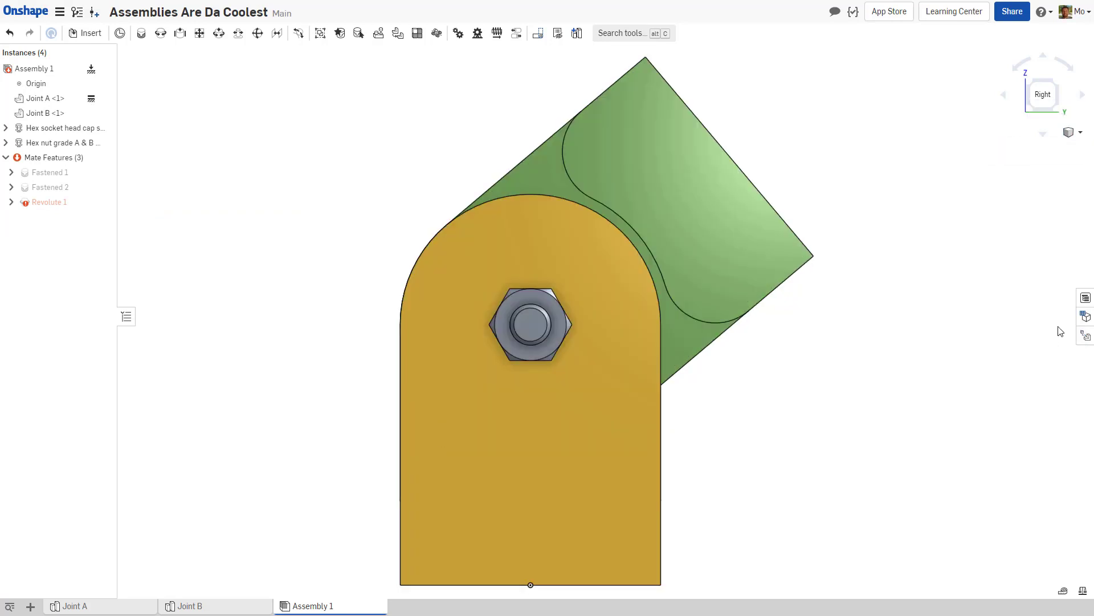
left_click(1027, 86)
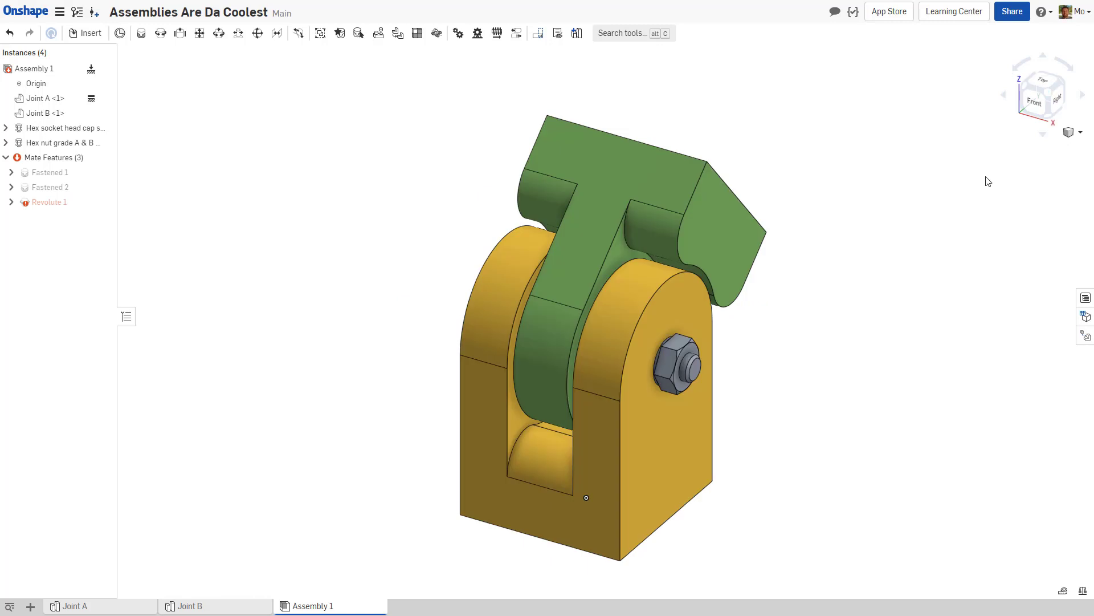
Step: Inspect the mate connectors of the Revolute 1 mate and close it without changes
double_click(85, 203)
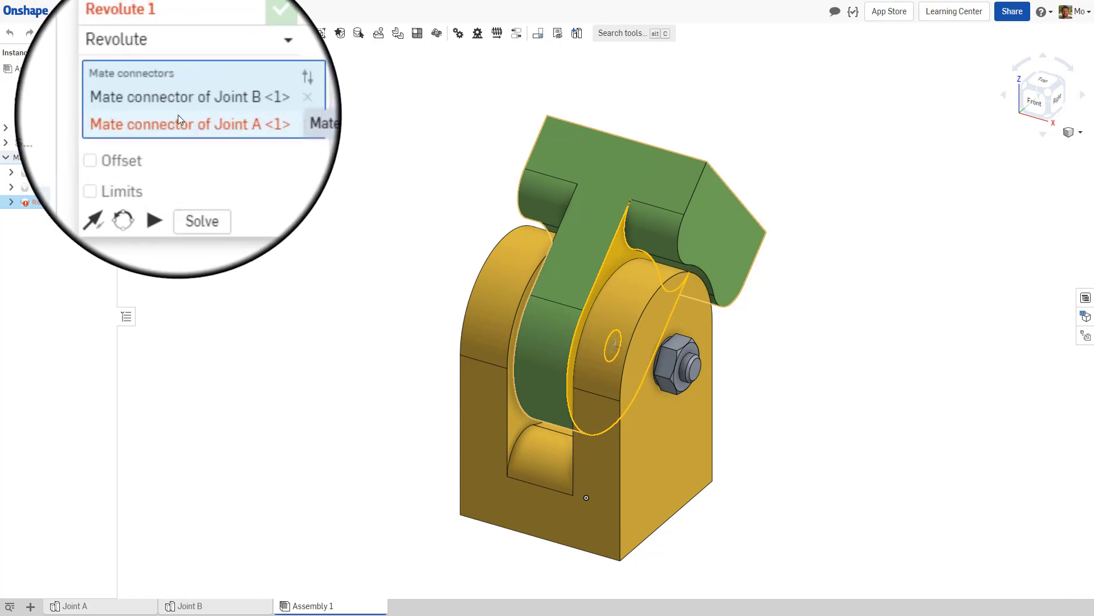
right_click_drag(429, 328, 467, 326)
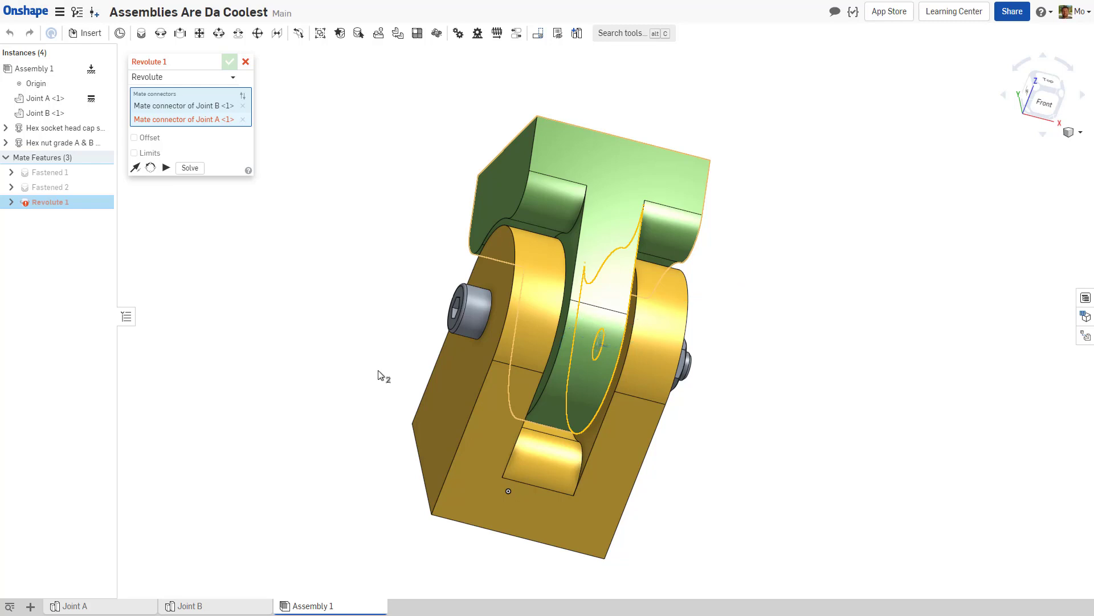
left_click(246, 61)
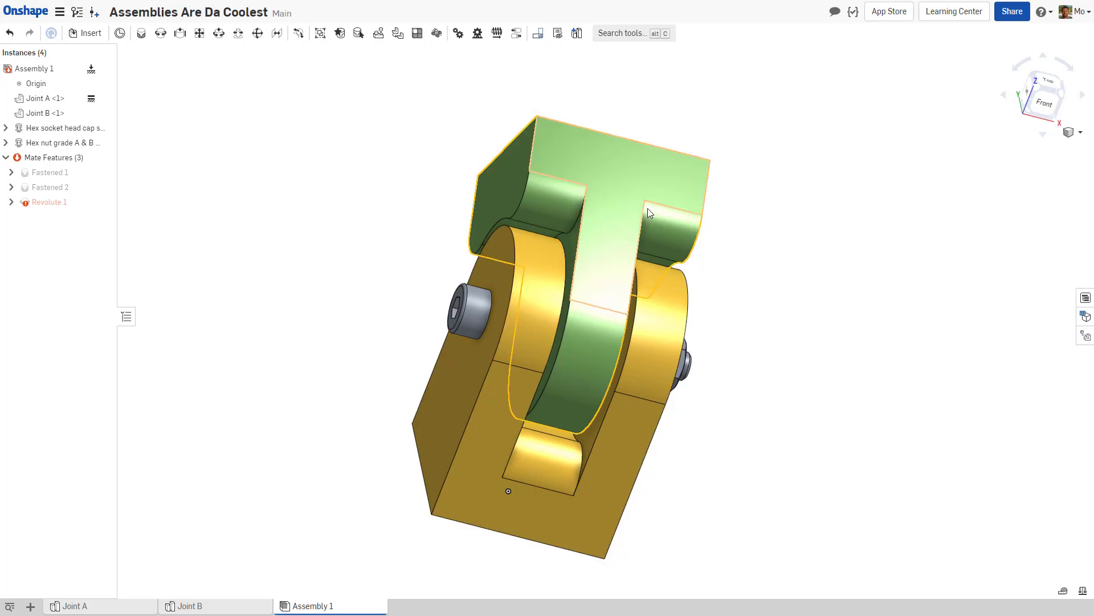
Step: Move Joint B out of Joint A's fork, clear of the bolt
left_click_drag(607, 225, 282, 182)
right_click_drag(404, 239, 374, 239)
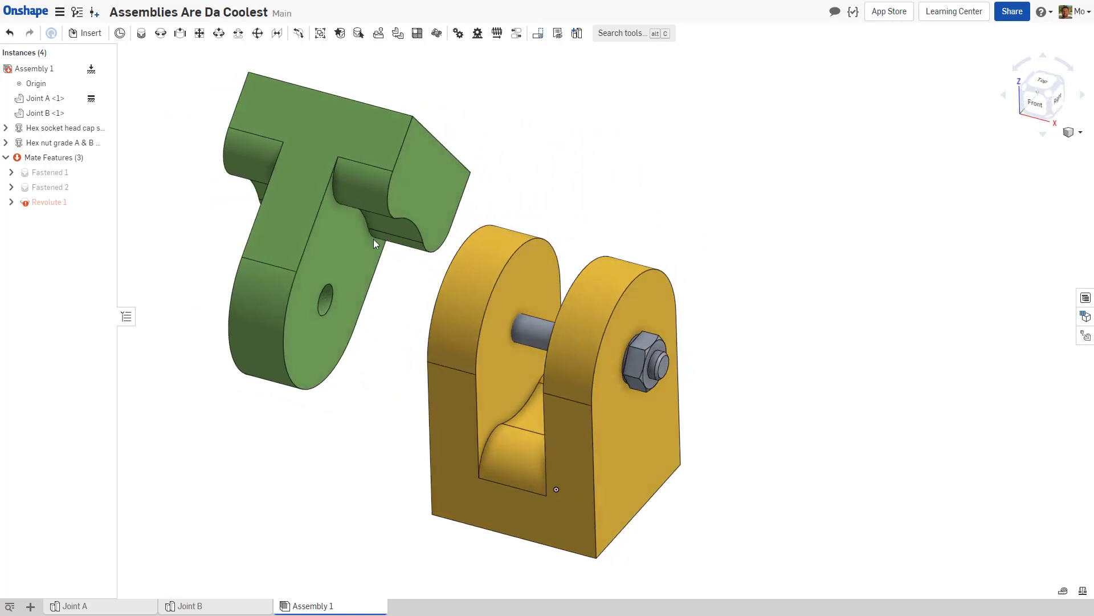
left_click(317, 266)
right_click_drag(316, 266, 427, 268)
left_click(456, 231)
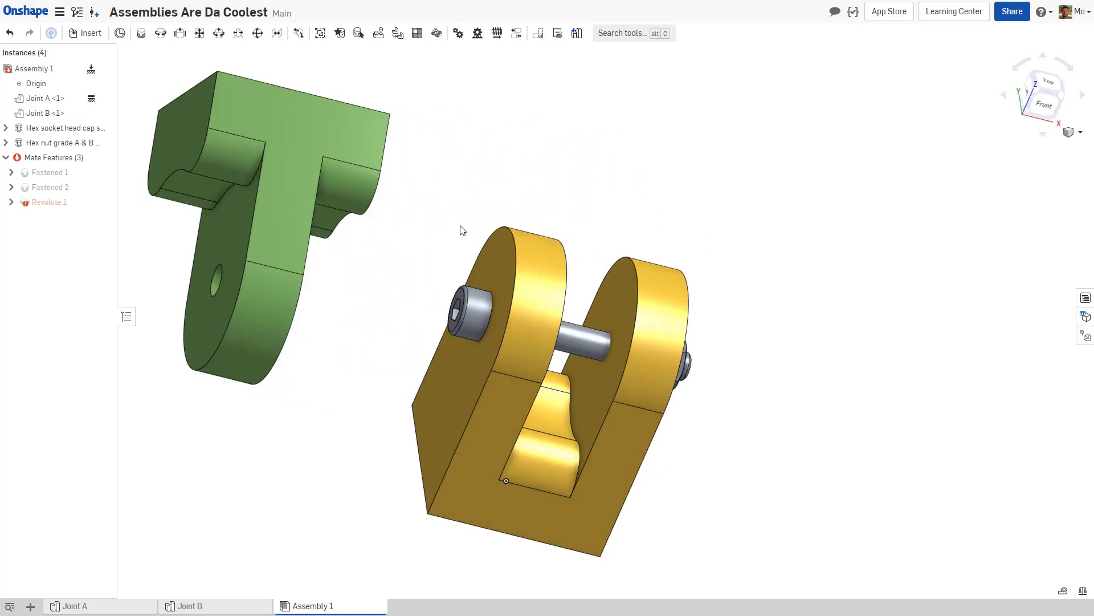
Step: Examine the facing side faces and holes of Joint A's outer lobes and Joint B's center lobe
left_click(624, 296)
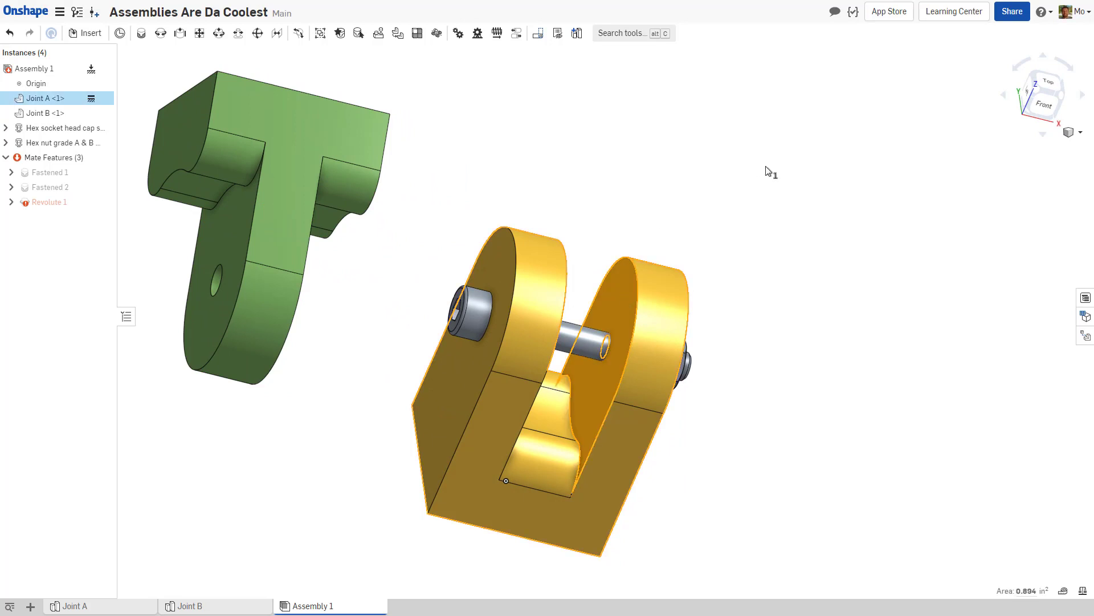
left_click(765, 166)
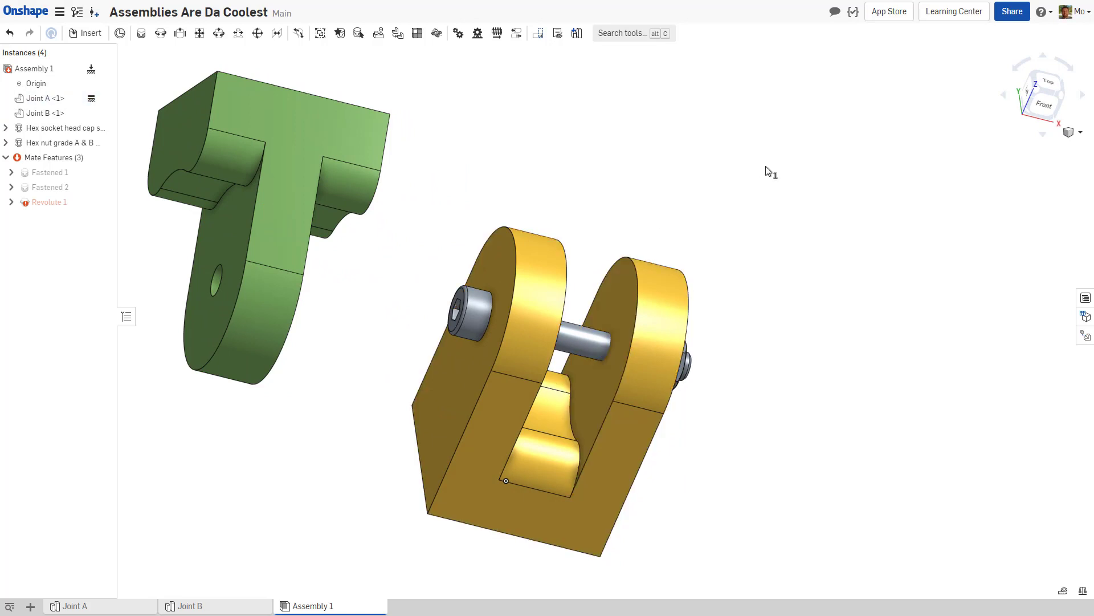
right_click_drag(743, 254, 431, 247)
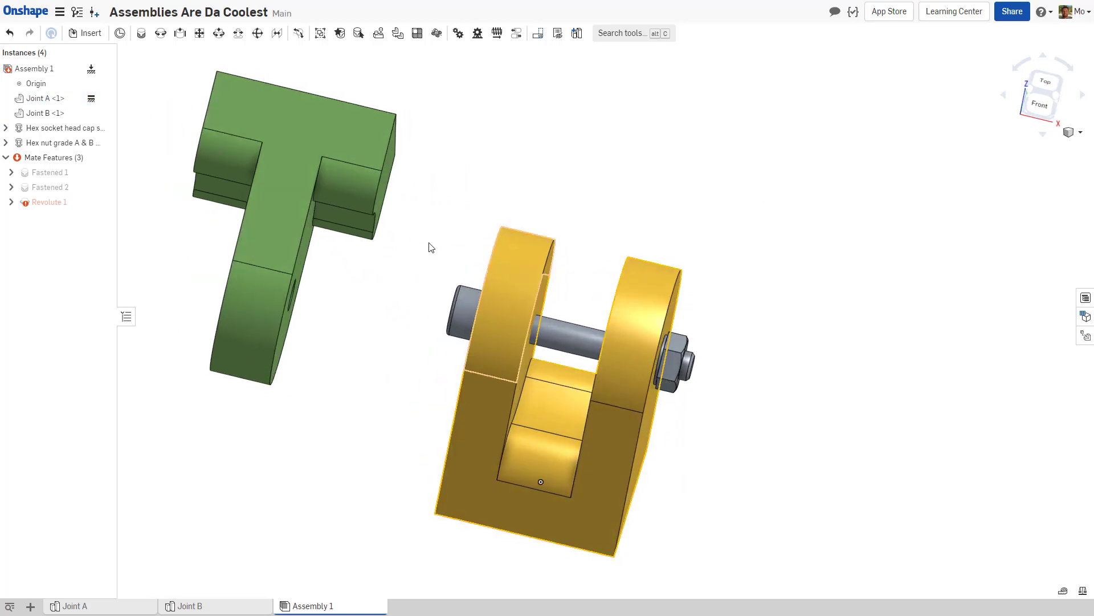
left_click(264, 270)
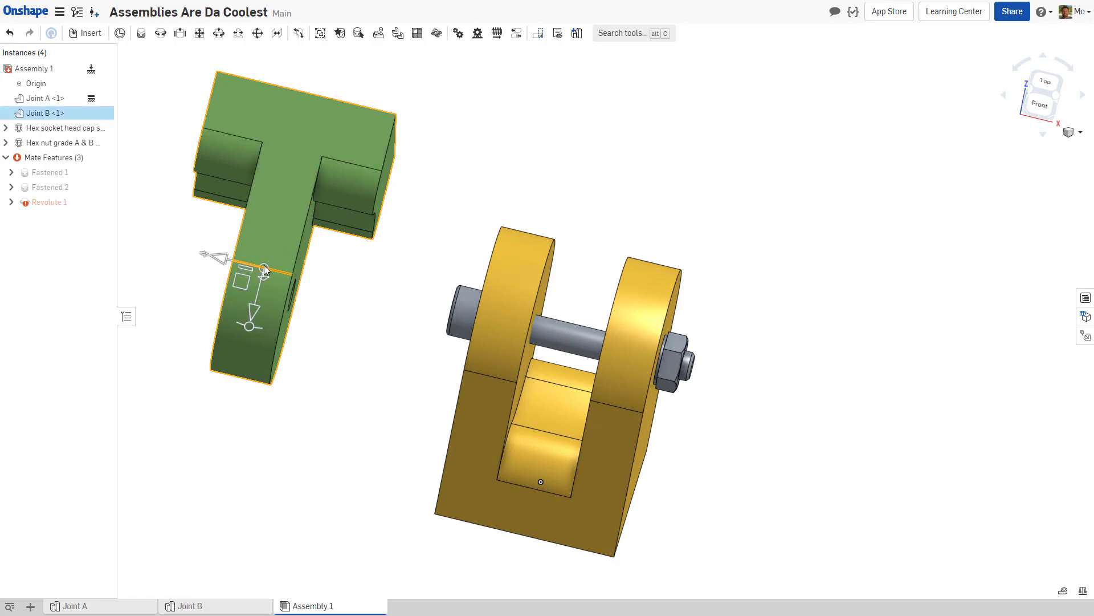
left_click(365, 359)
right_click_drag(576, 283, 633, 302)
left_click(535, 283)
left_click(634, 304)
left_click(607, 276)
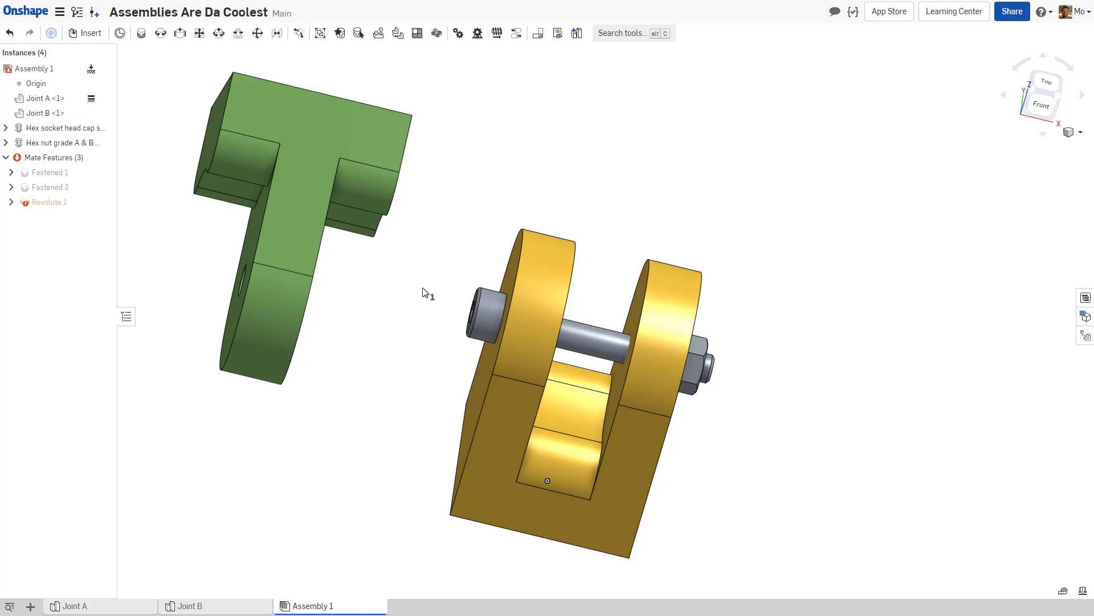
right_click_drag(427, 272, 350, 225)
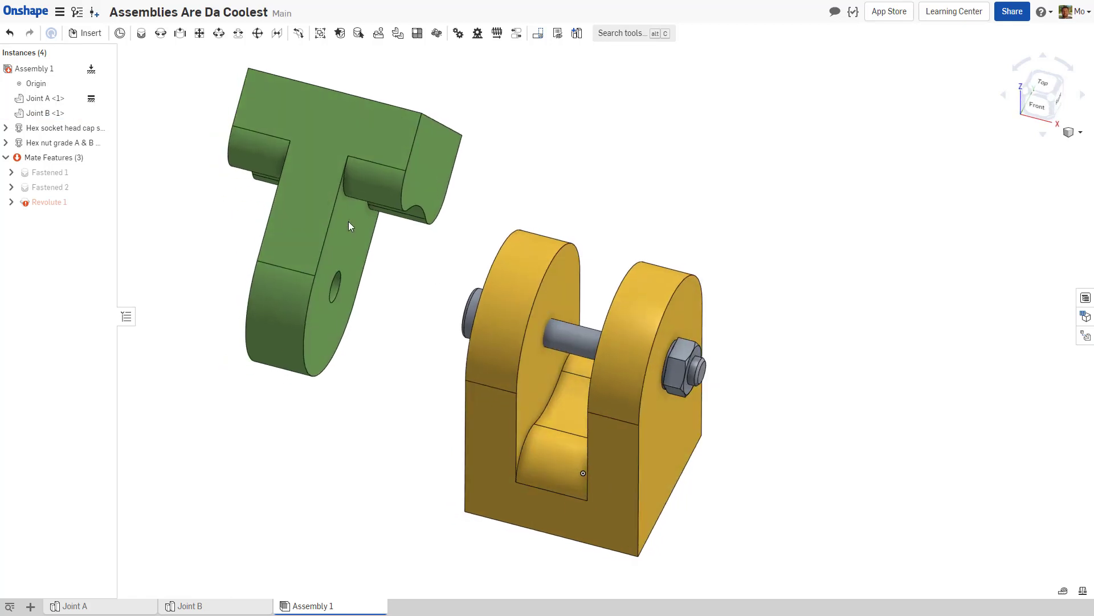
Step: Highlight the side face of Joint B's center lobe and the matching inner face of Joint A's fork, and clear the selection
left_click(344, 257)
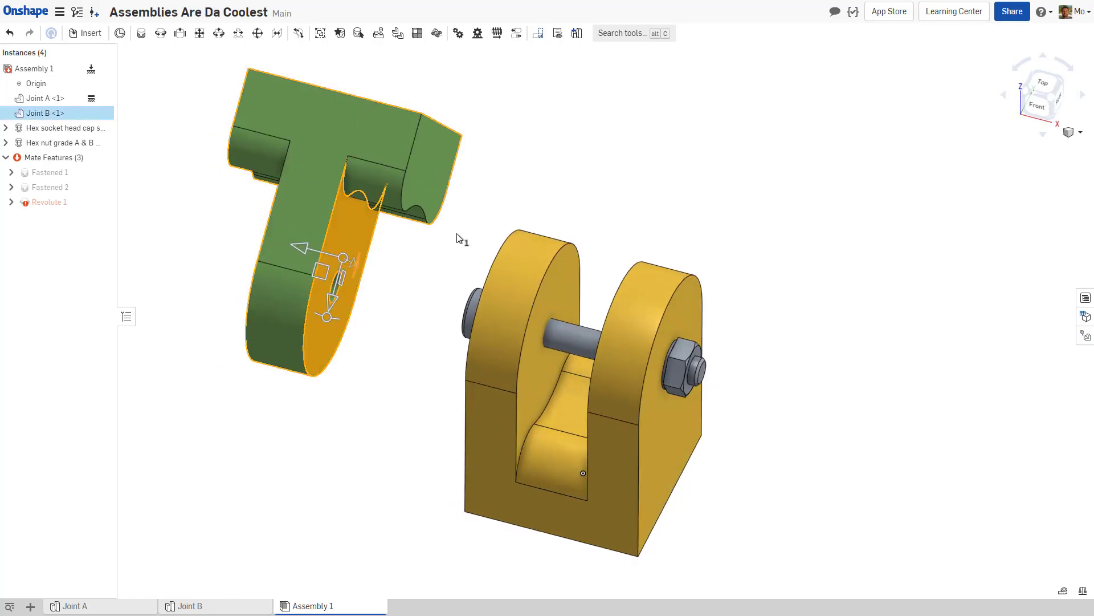
left_click(559, 177)
left_click(551, 302)
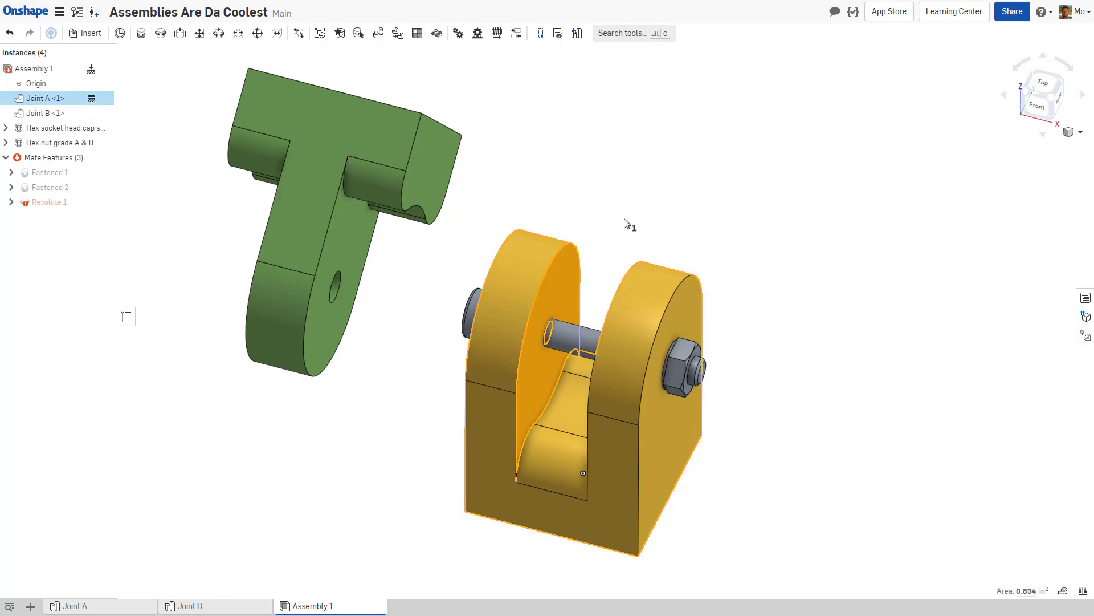
left_click(626, 221)
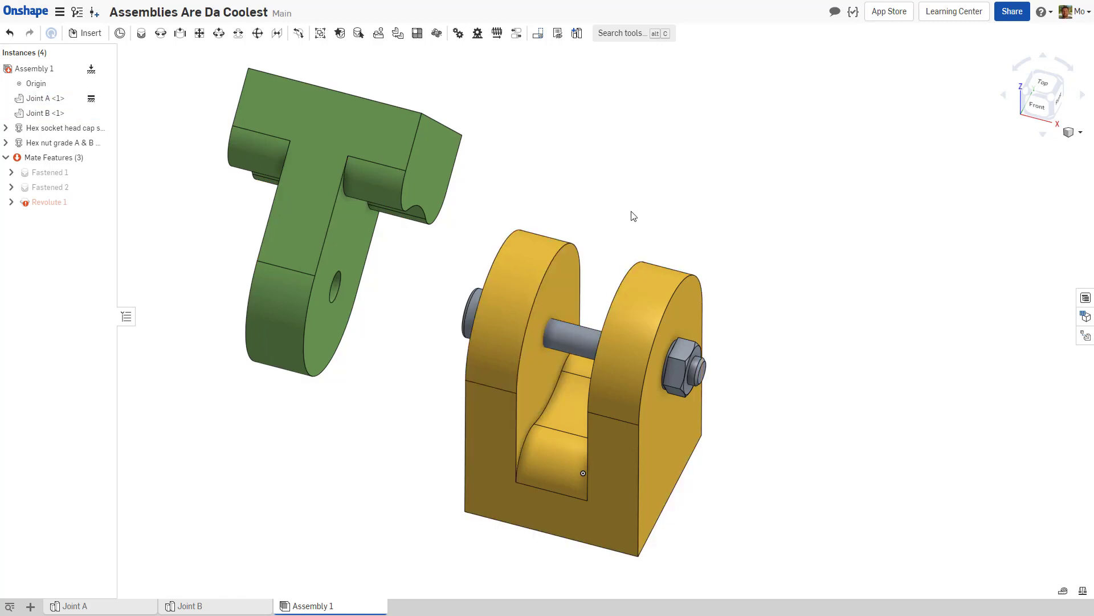
Step: Start a mate connector in the Joint A part studio with its origin type set to Between entities
left_click(121, 607)
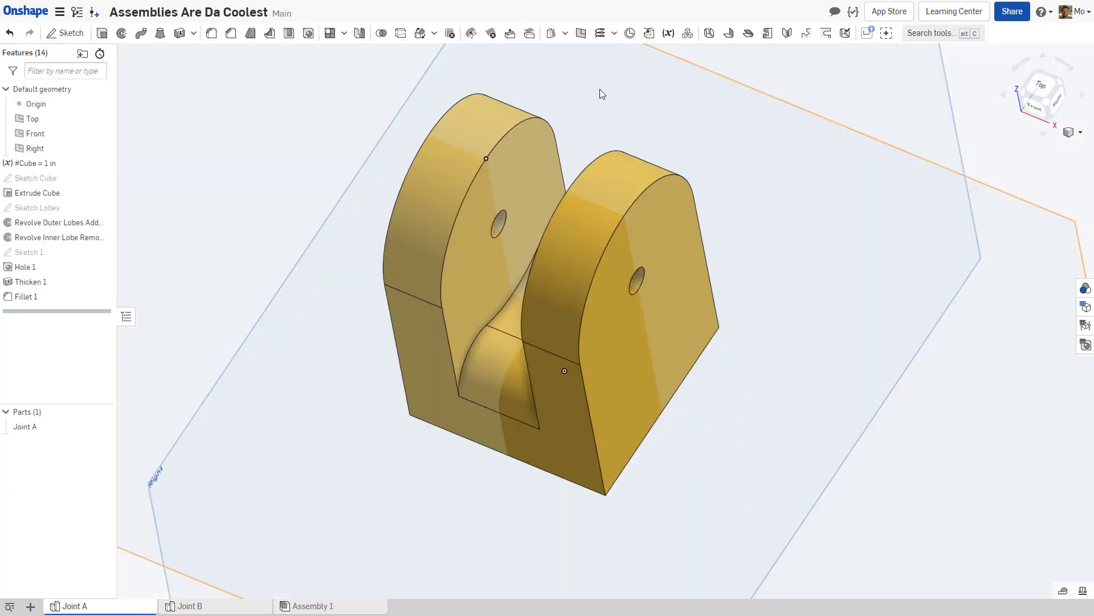
left_click(637, 36)
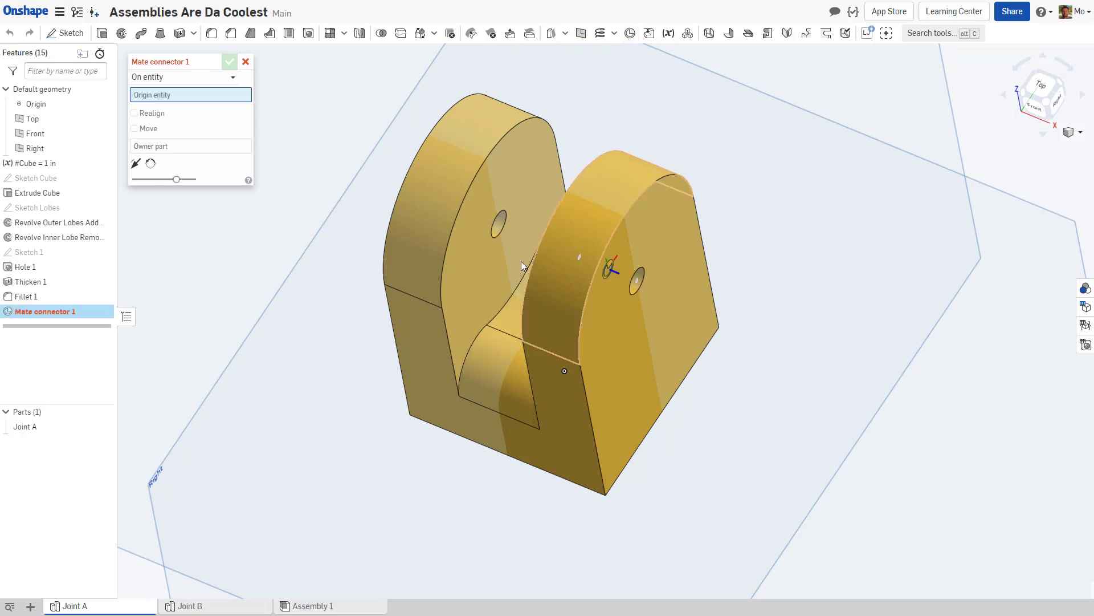
left_click(224, 79)
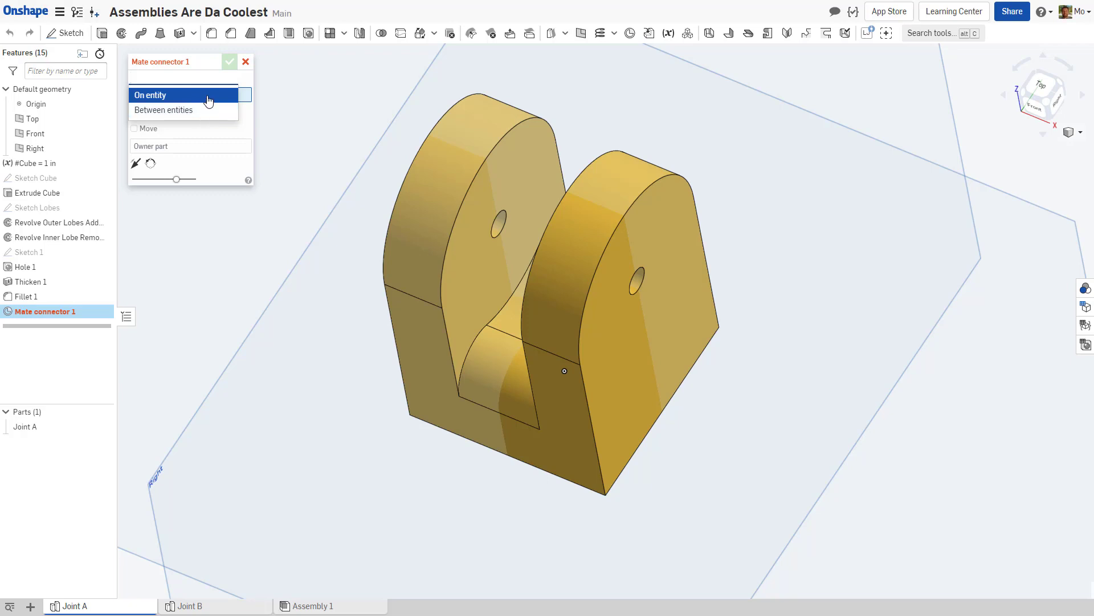
left_click(208, 97)
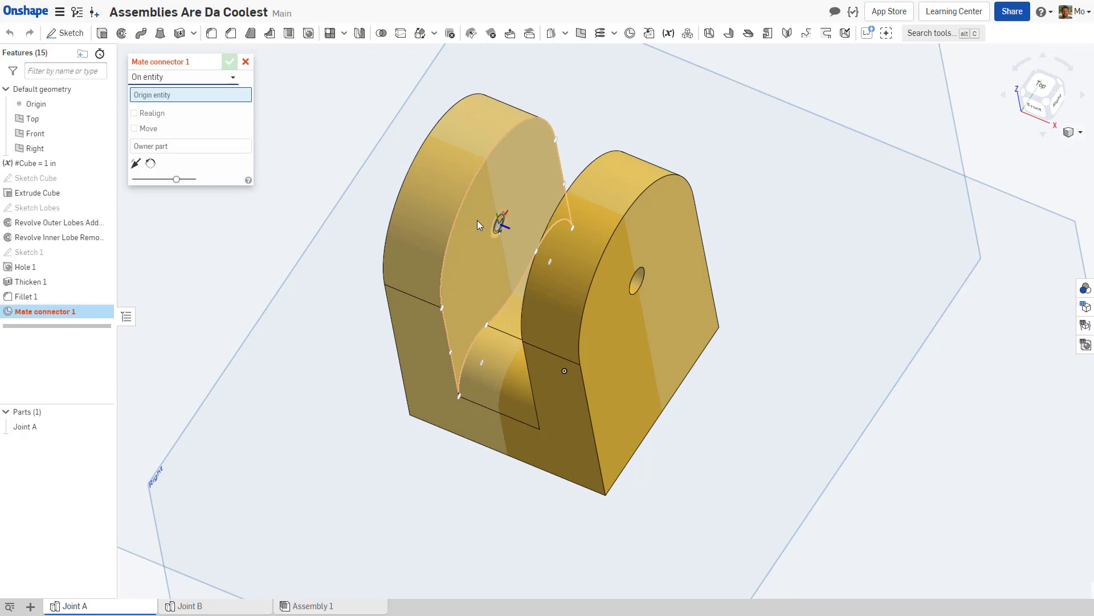
left_click(200, 80)
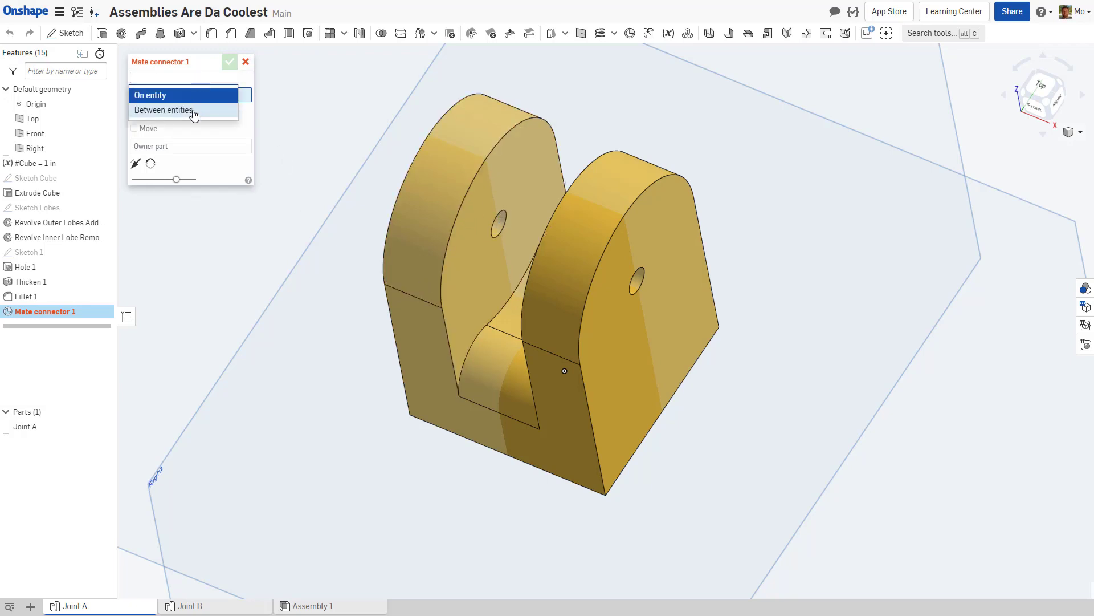
left_click(194, 111)
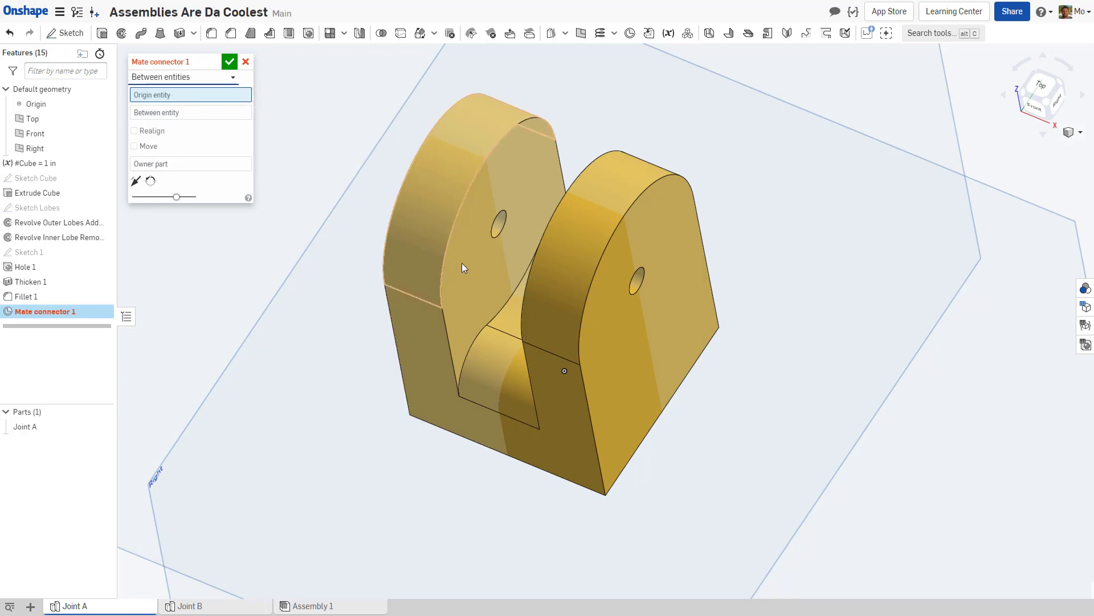
Step: Place the mate connector midway between the two inner faces of Joint A's outer lobes, centered on the hole, and accept it
scroll(484, 231, "up", 5)
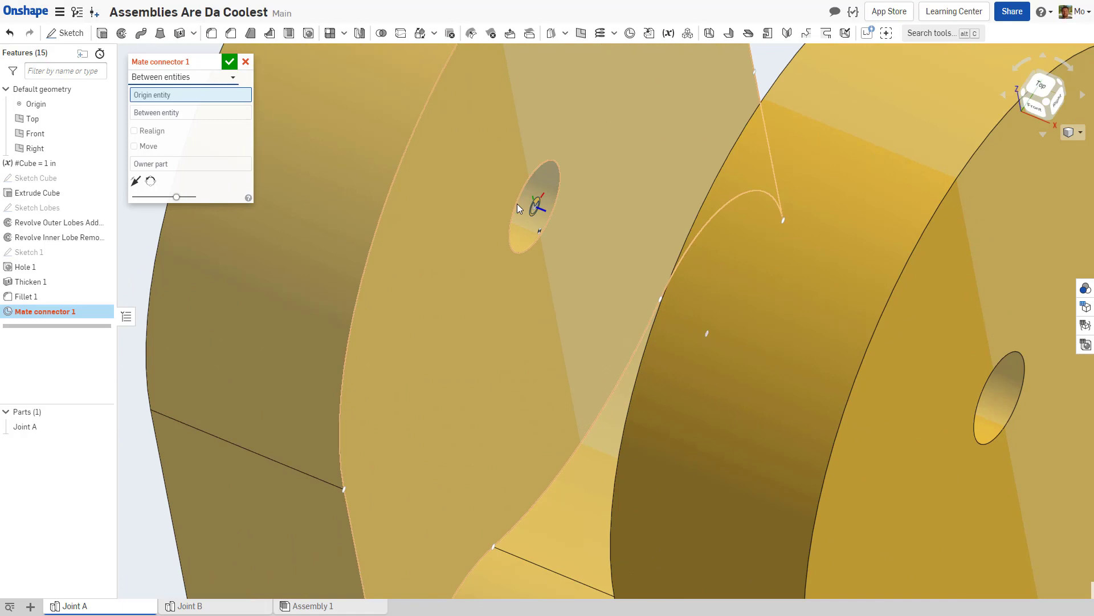
left_click(518, 205)
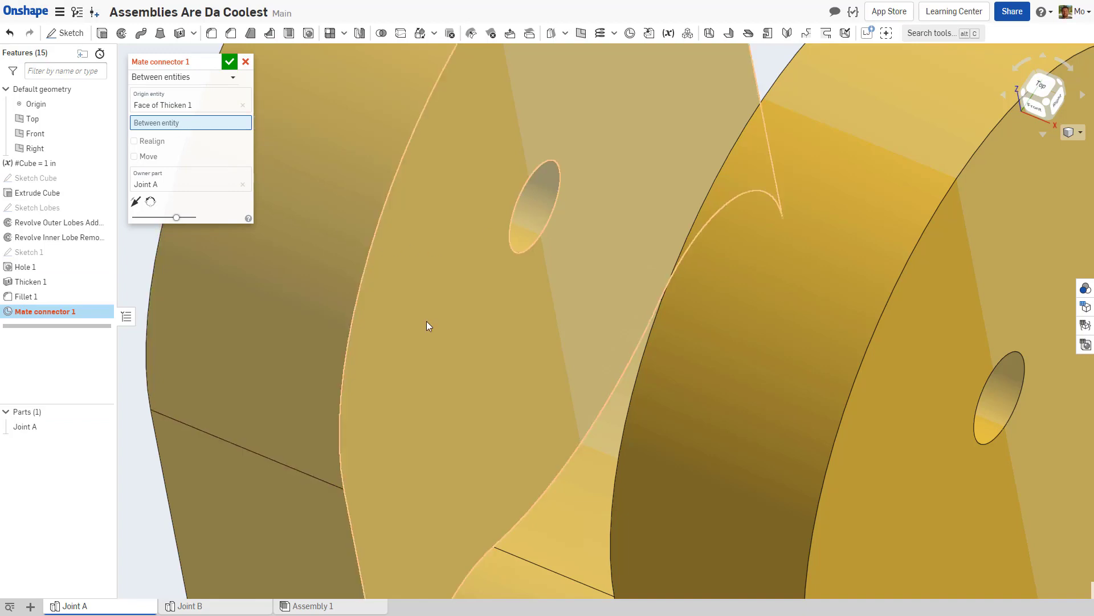
scroll(433, 326, "down", 8)
right_click_drag(433, 326, 546, 292)
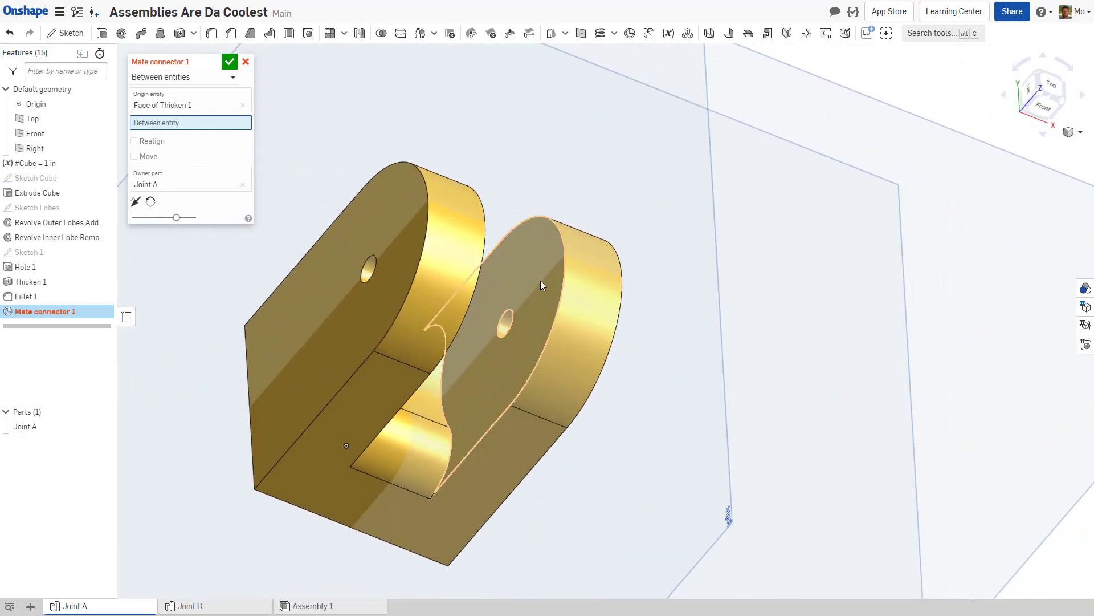
left_click(540, 281)
right_click_drag(540, 280, 501, 266)
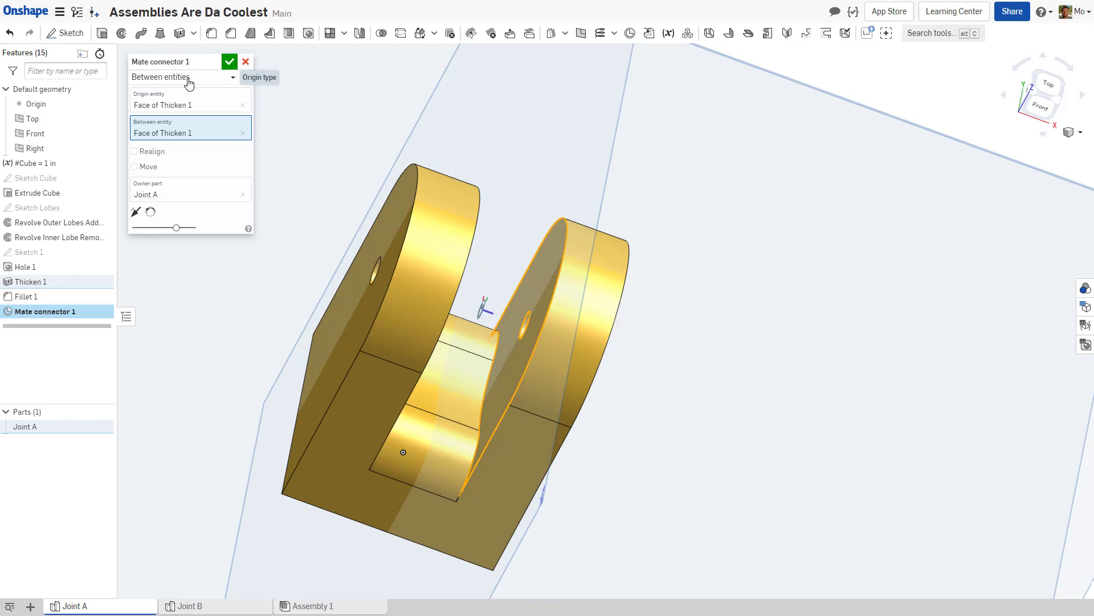
left_click(230, 62)
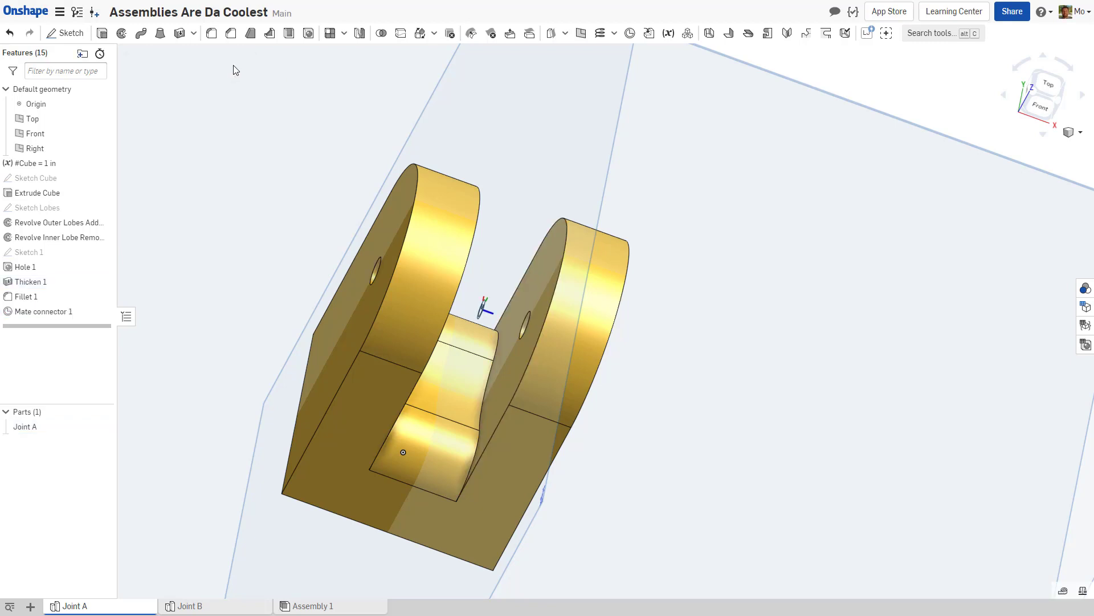
Step: In Assembly 1, remove both connectors from the Revolute 1 mate and assign Joint A's Mate connector 1 as the first connector
left_click(313, 606)
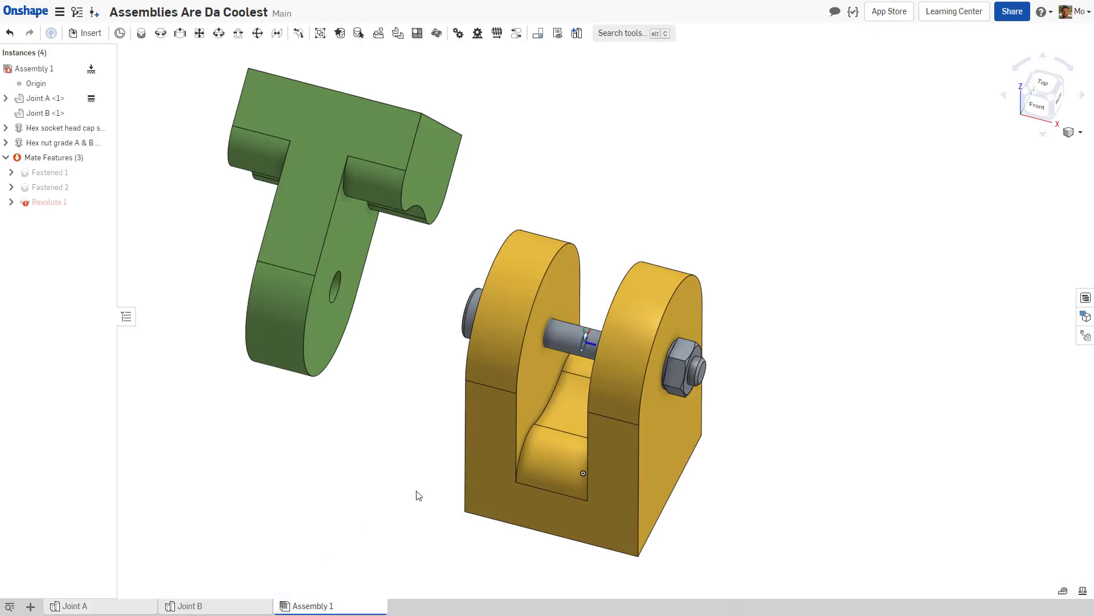
left_click(586, 344)
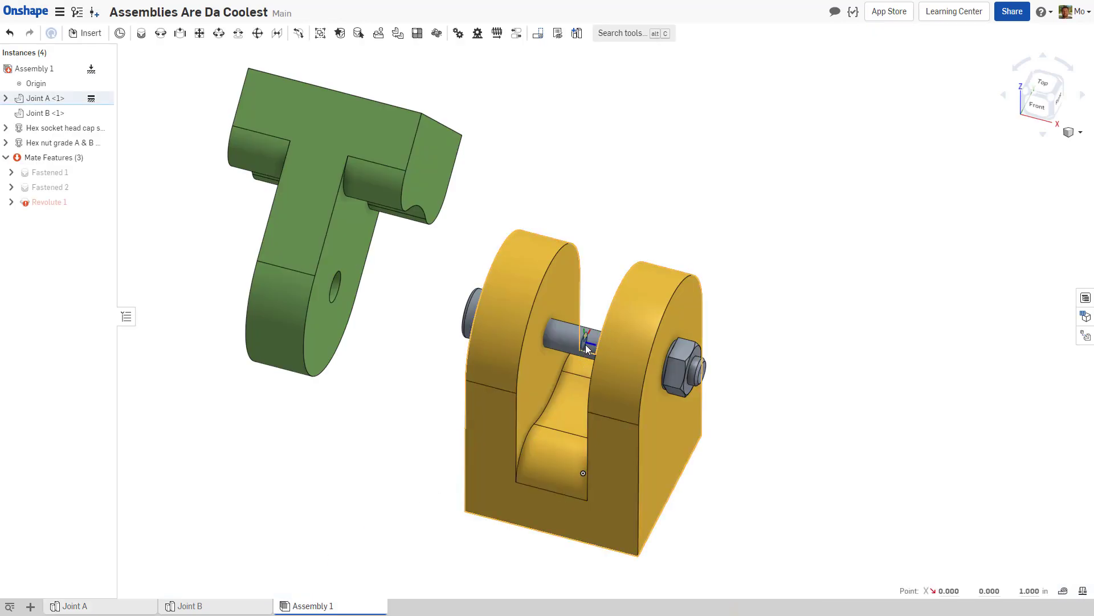
left_click(705, 206)
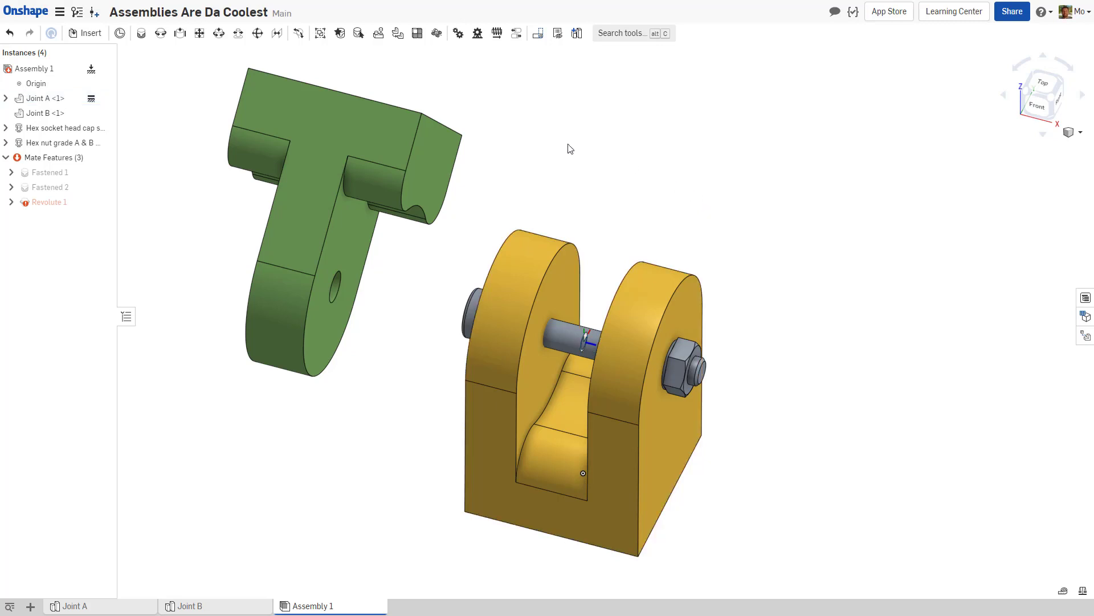
double_click(54, 211)
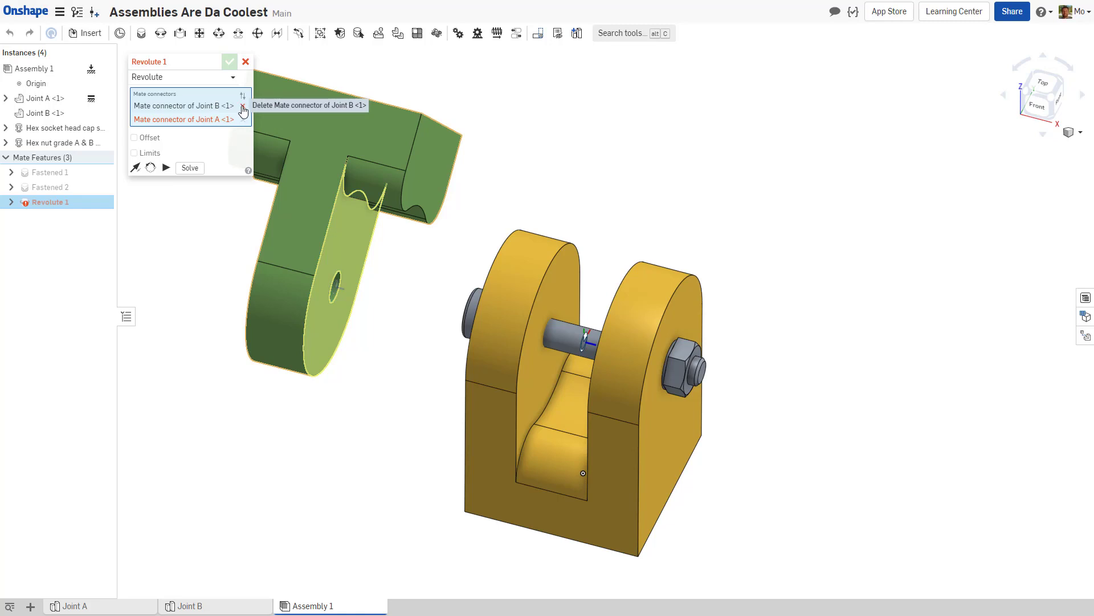
left_click(243, 107)
left_click(243, 108)
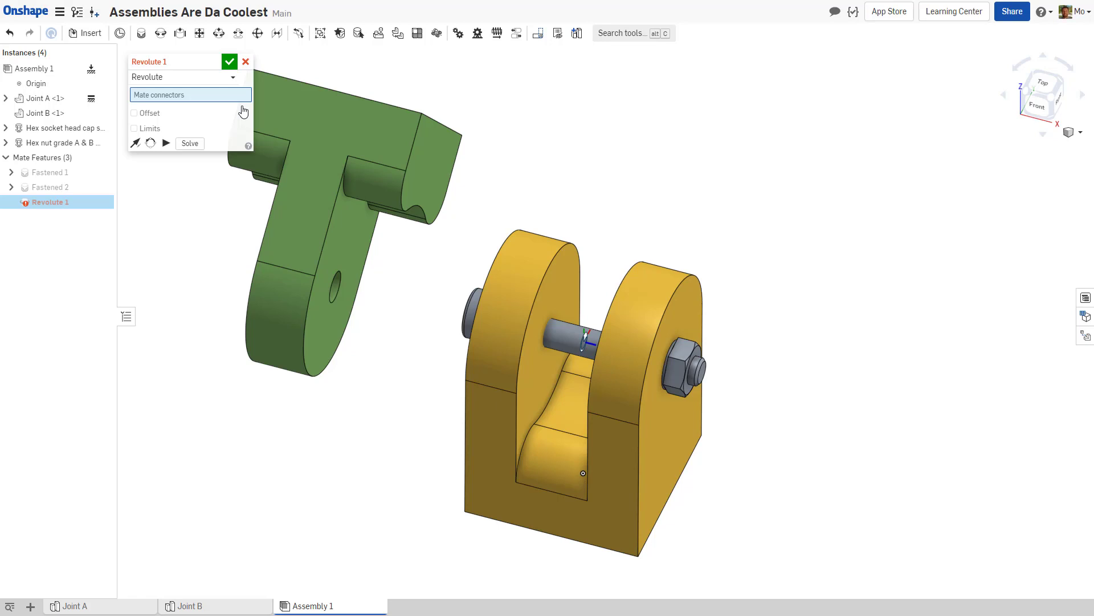
left_click(585, 345)
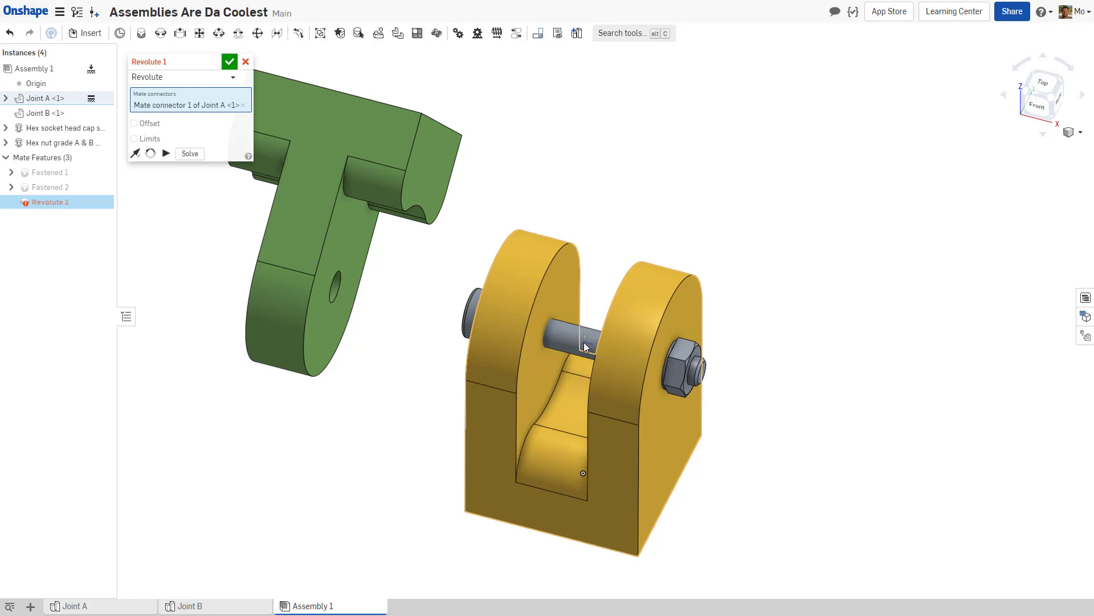
Step: Use the midpoint inside Joint B's center lobe hole as the second connector and accept the Revolute 1 mate
scroll(334, 290, "up", 1)
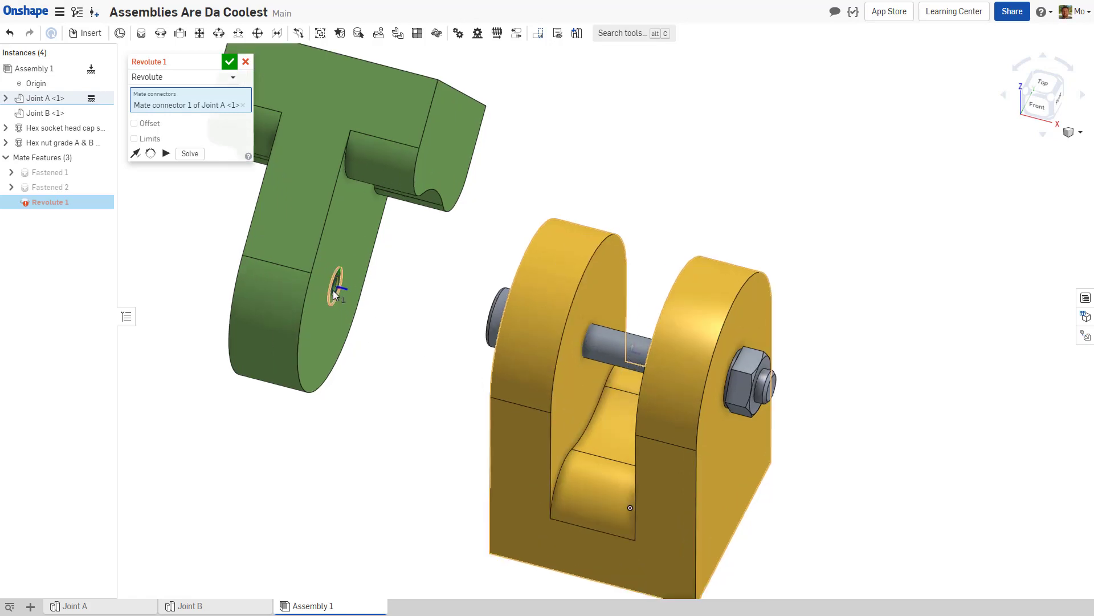
scroll(333, 289, "up", 5)
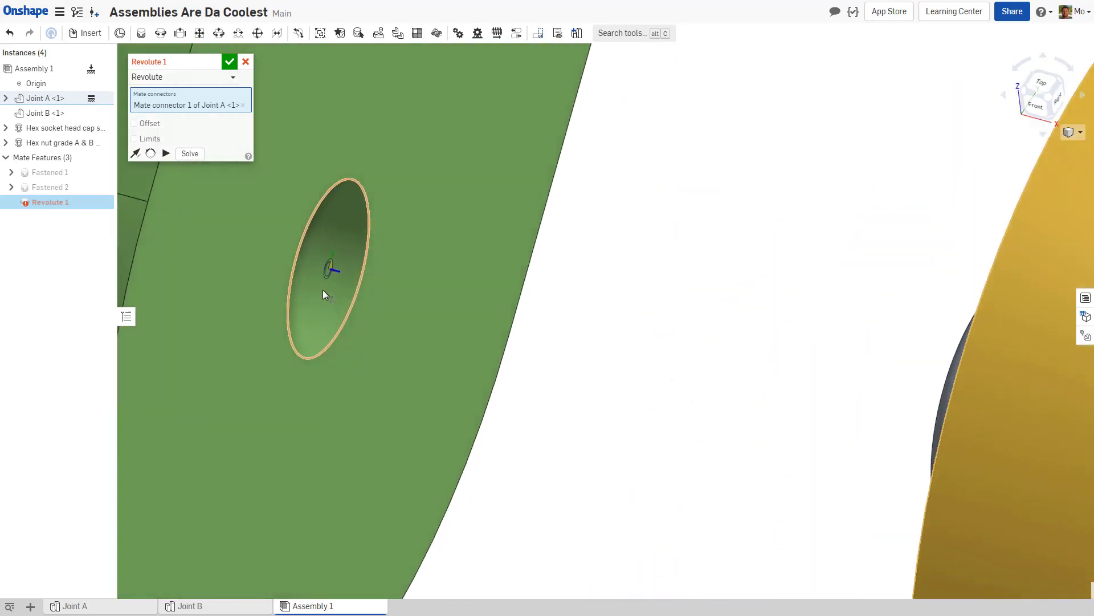
right_click_drag(323, 291, 620, 346)
scroll(625, 346, "down", 2)
scroll(623, 314, "up", 1)
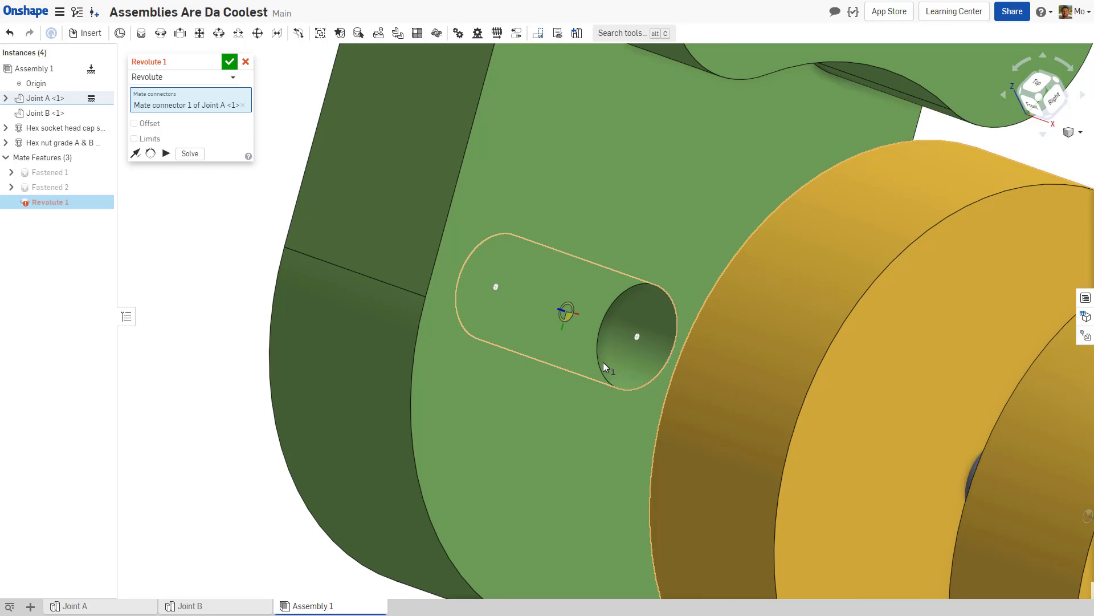
left_click(603, 361)
scroll(605, 365, "down", 5)
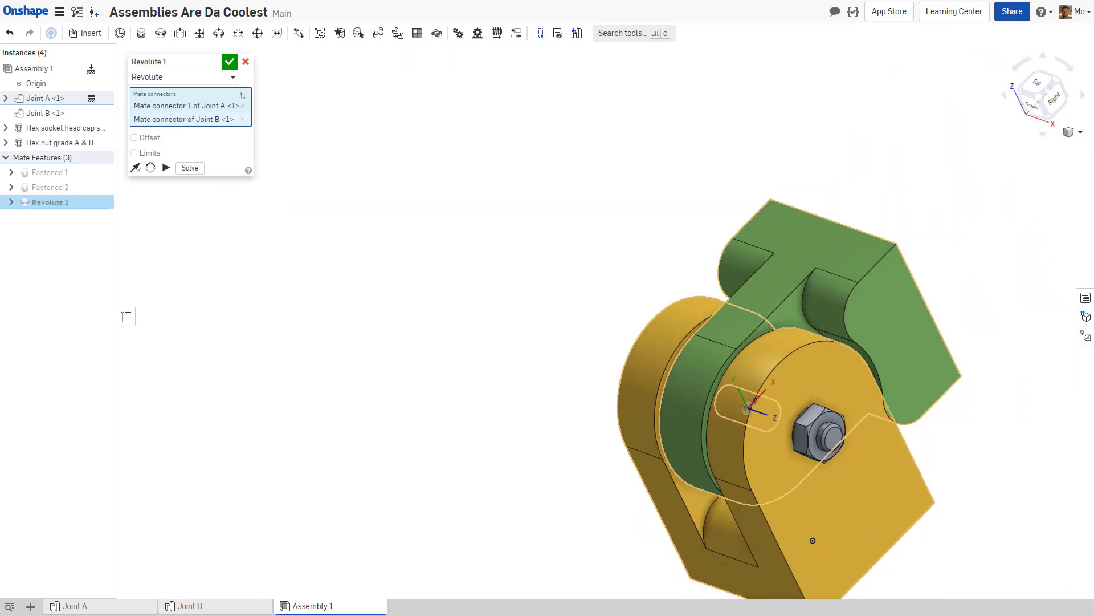
right_click_drag(634, 362, 665, 340)
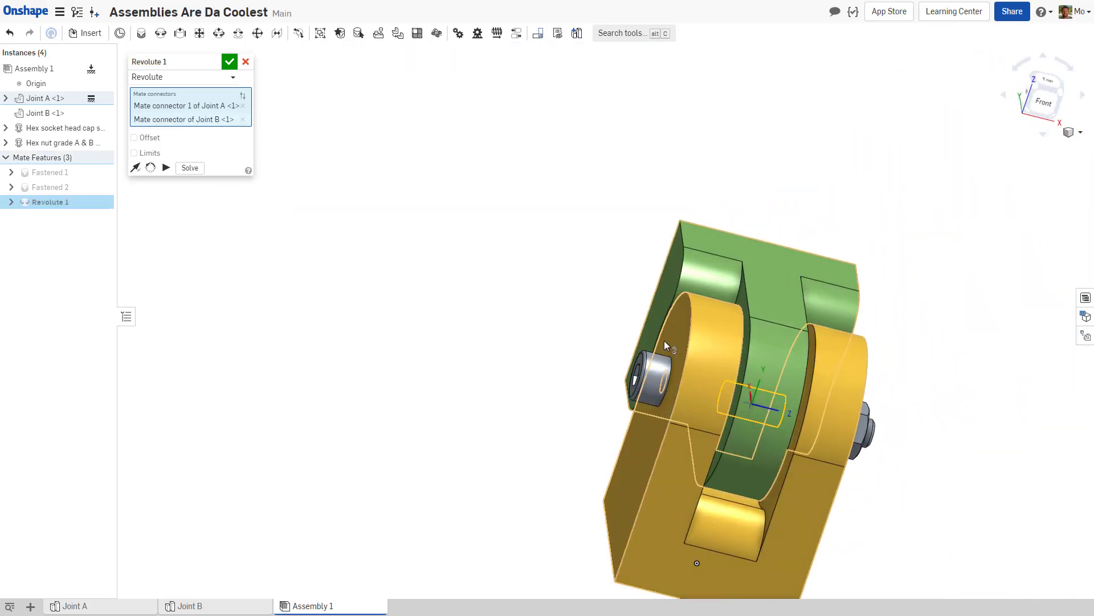
left_click(229, 61)
Step: Swing Joint B about the bolt to sit above Joint A, and check the hinge from the nut and bolt head sides
right_click_drag(590, 373, 555, 354)
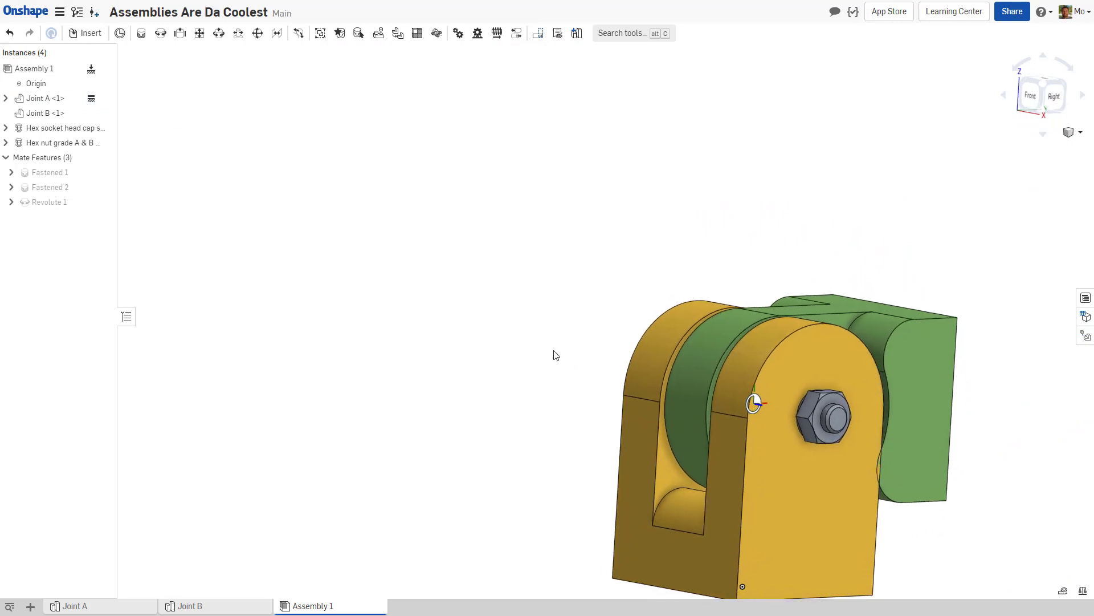
middle_click_drag(555, 354, 337, 249)
right_click_drag(345, 264, 494, 199)
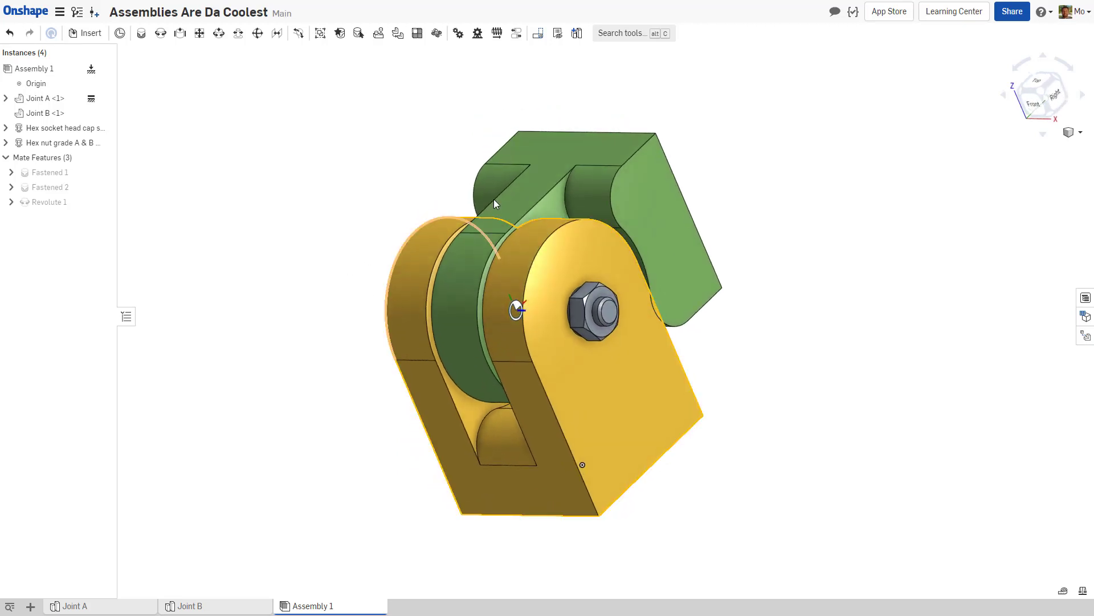
left_click_drag(593, 186, 459, 185)
right_click_drag(310, 379, 331, 319)
left_click(1038, 92)
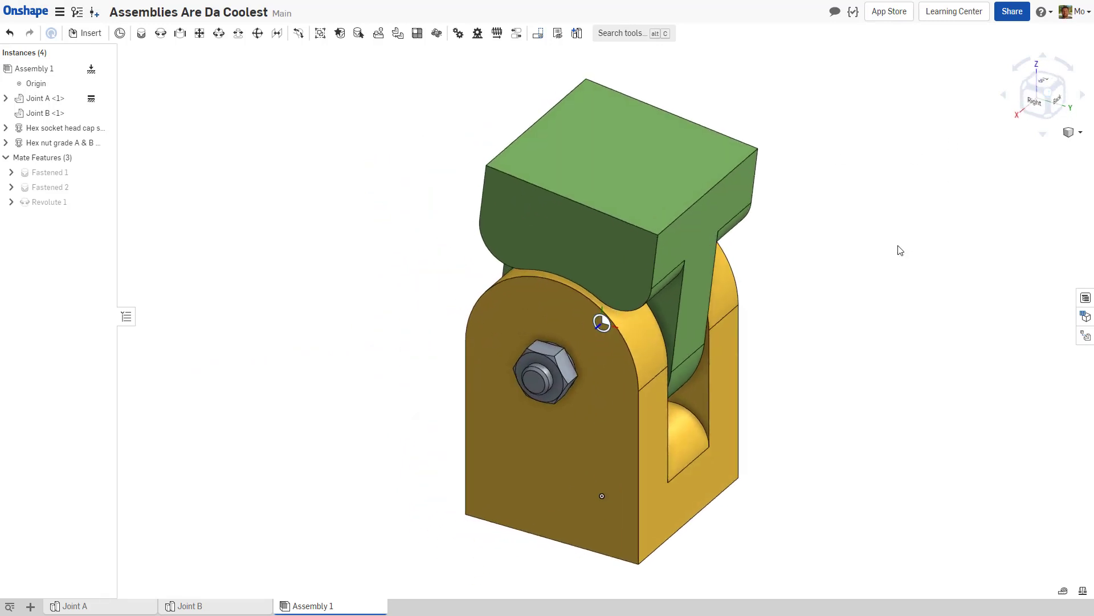
left_click(1063, 83)
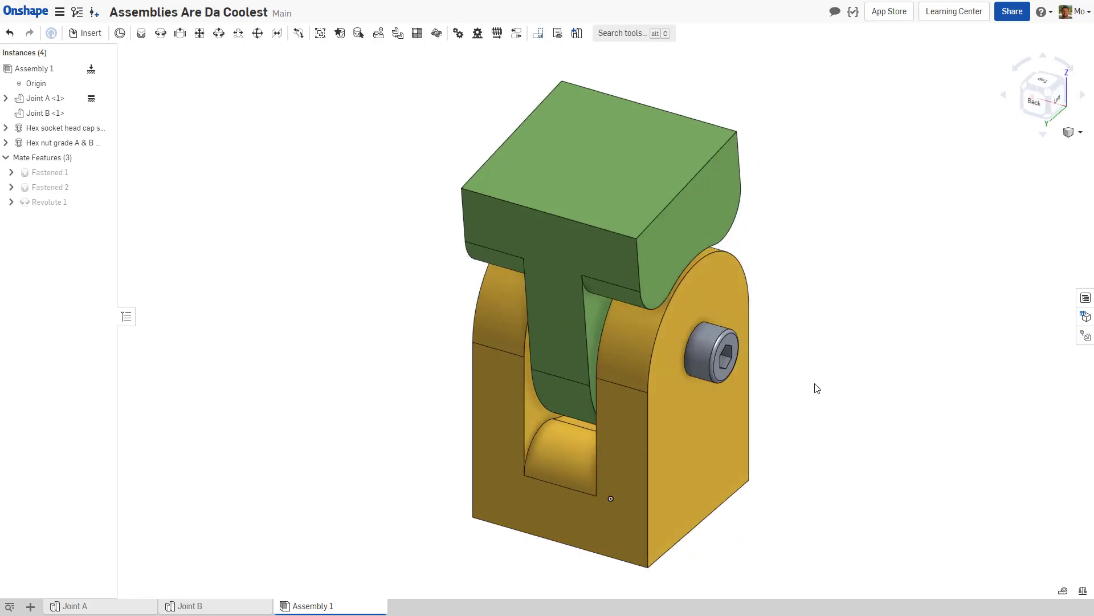
Step: Edit Joint A in the context of Assembly 1 and change Hole 1 to a counterbore hole
right_click(706, 420)
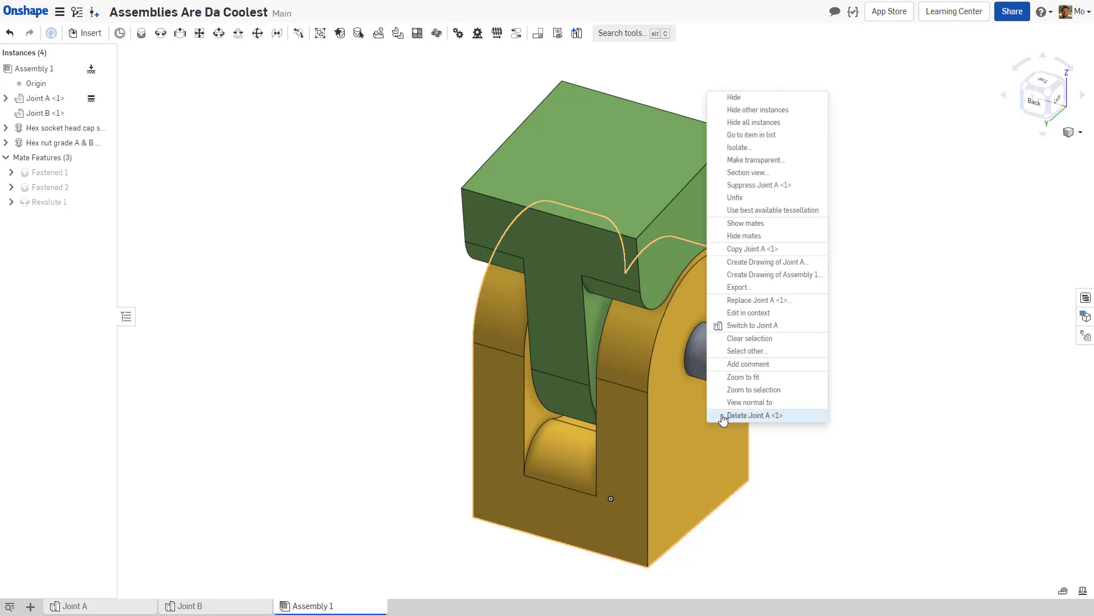
left_click(744, 325)
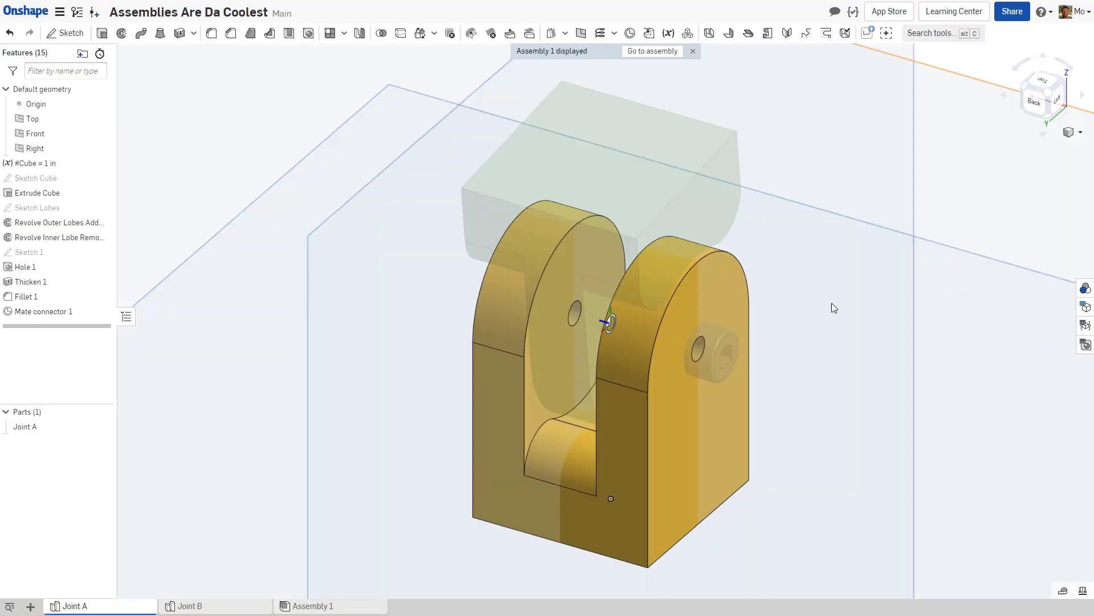
double_click(32, 265)
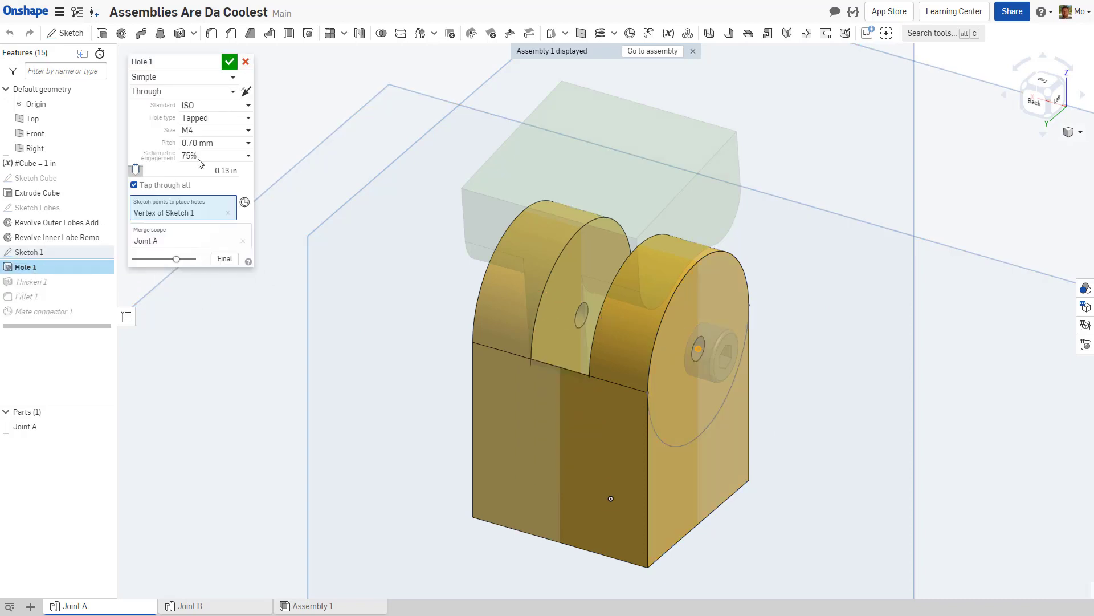
left_click(198, 77)
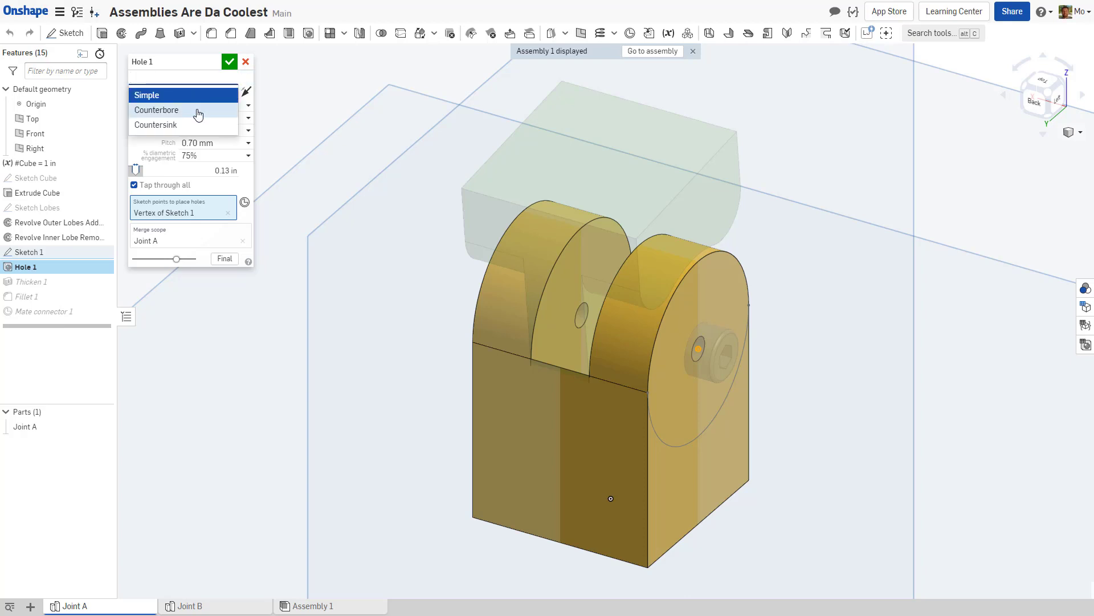
left_click(198, 110)
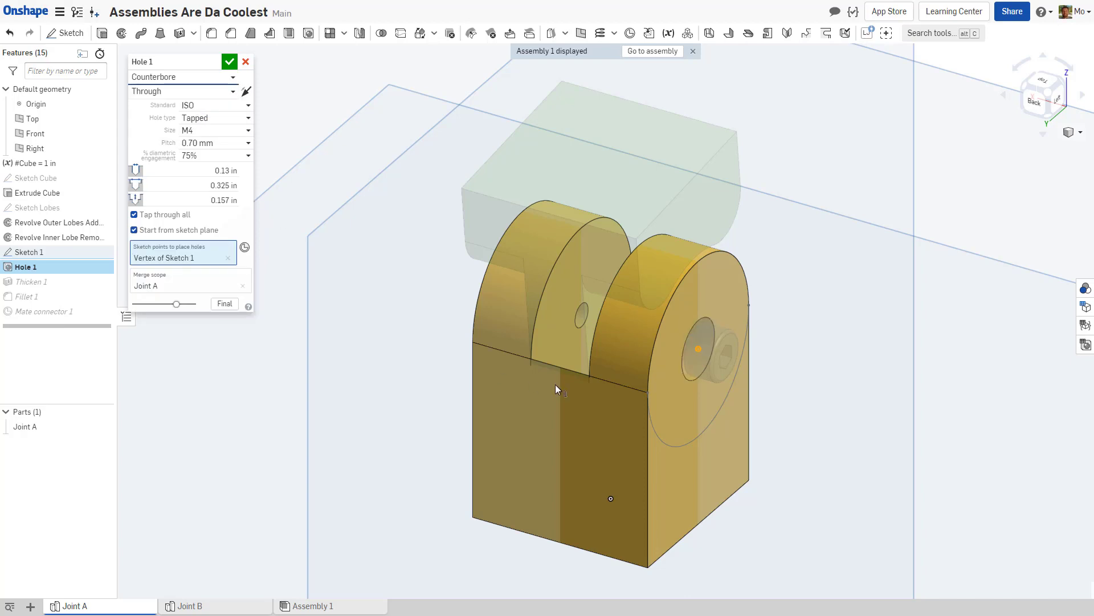
right_click_drag(555, 385, 525, 368)
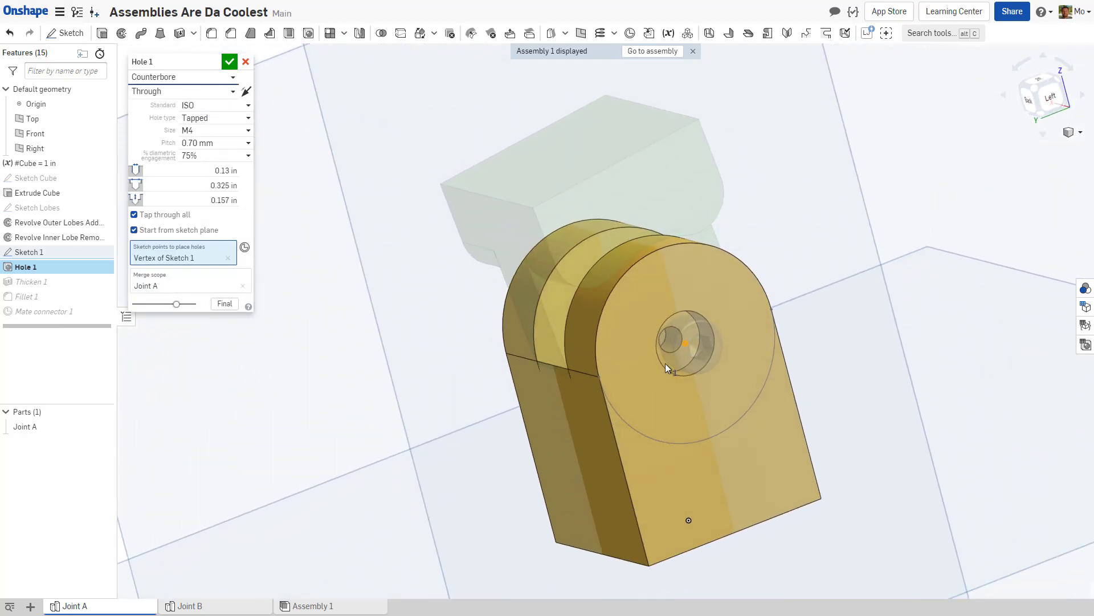
scroll(672, 345, "up", 5)
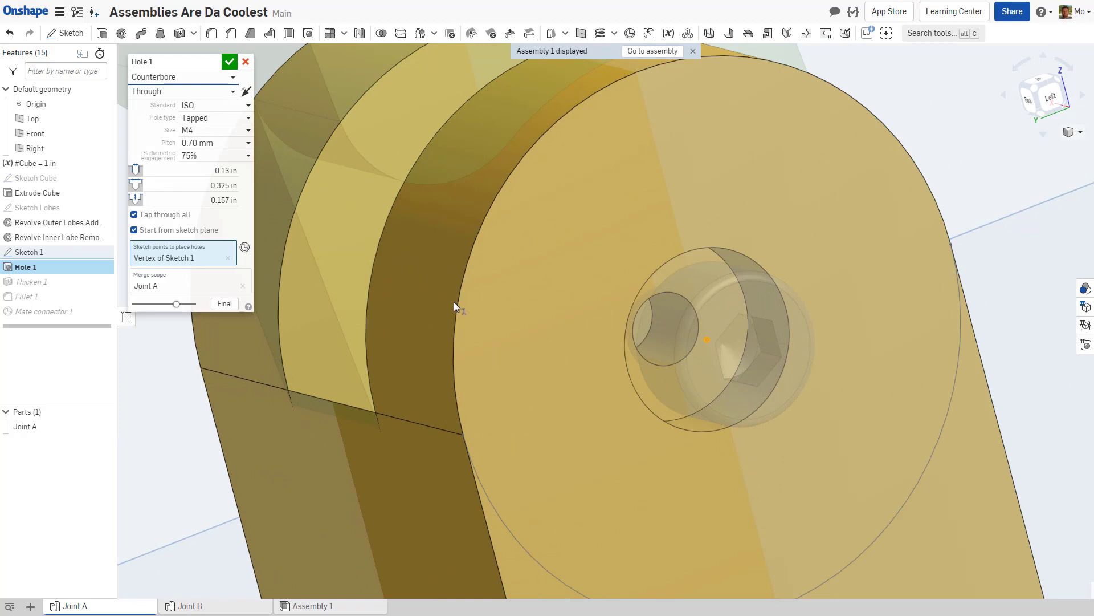
left_click(230, 62)
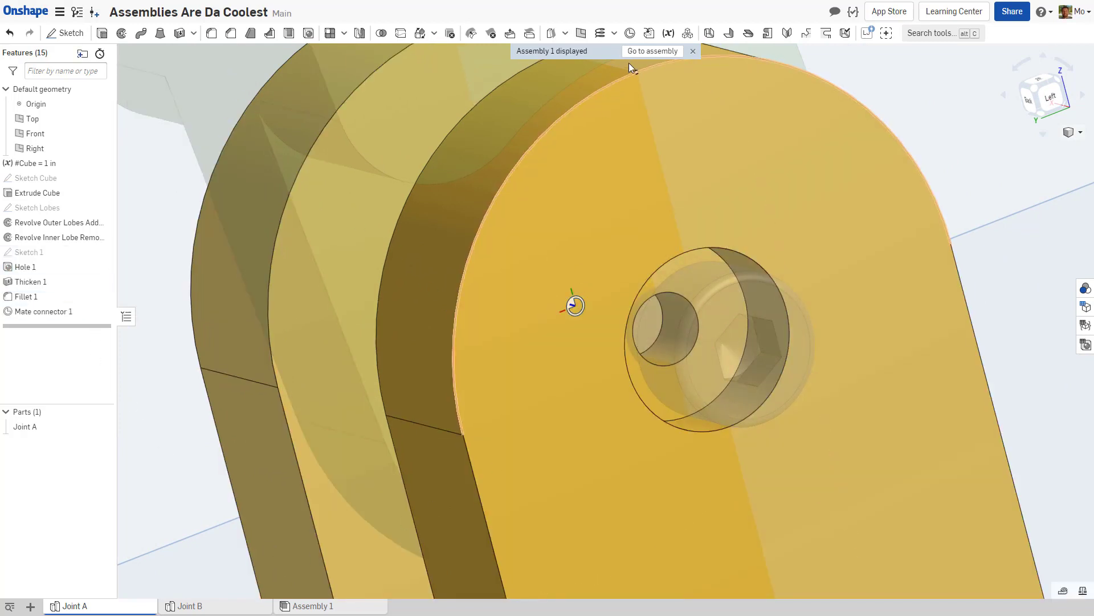
Step: In Assembly 1, replace the Joint A connector of the Fastened 1 mate with the counterbore's inner floor edge so the screw head seats inside
left_click(644, 51)
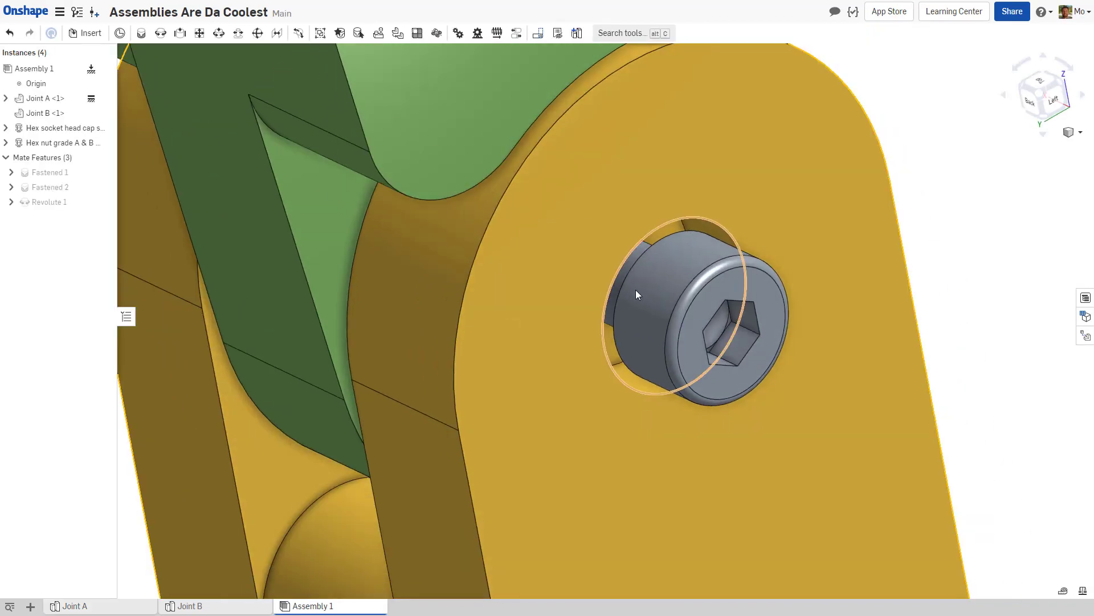
scroll(637, 292, "down", 5)
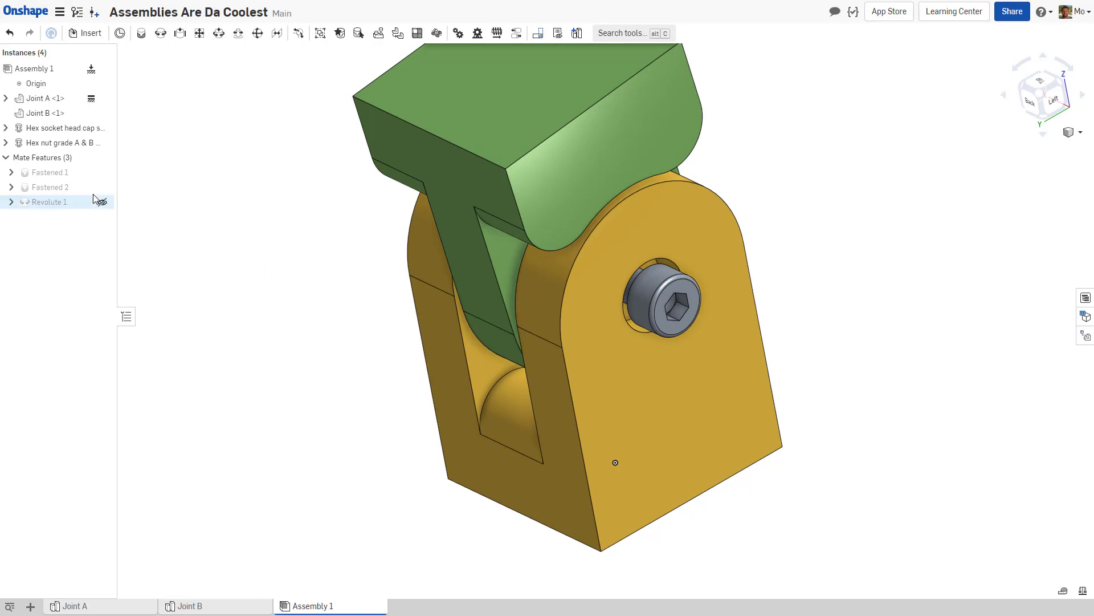
double_click(45, 174)
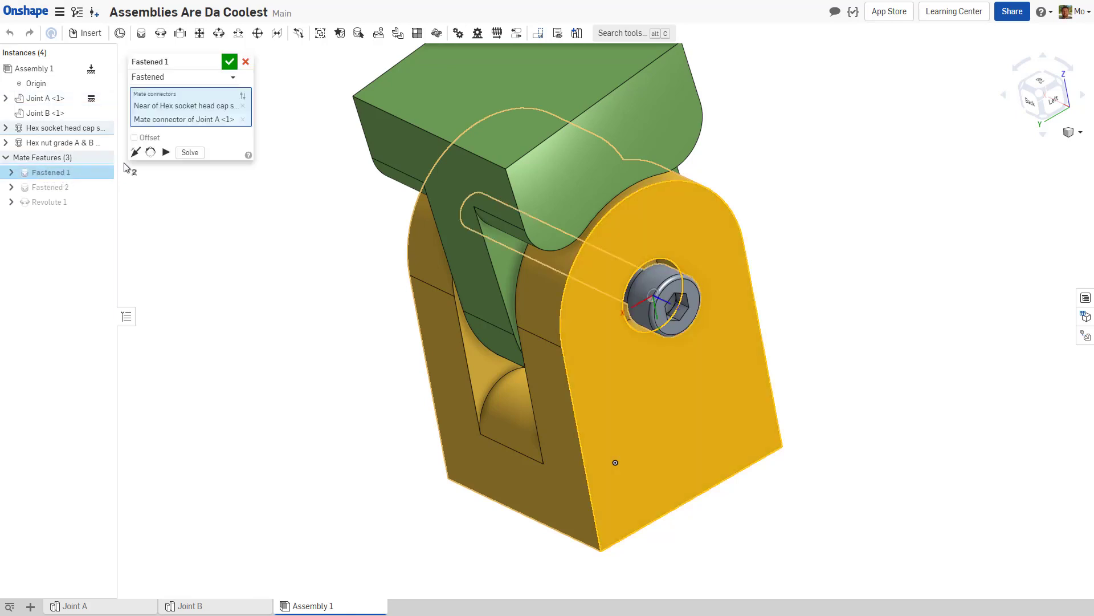
left_click(243, 120)
scroll(623, 265, "up", 5)
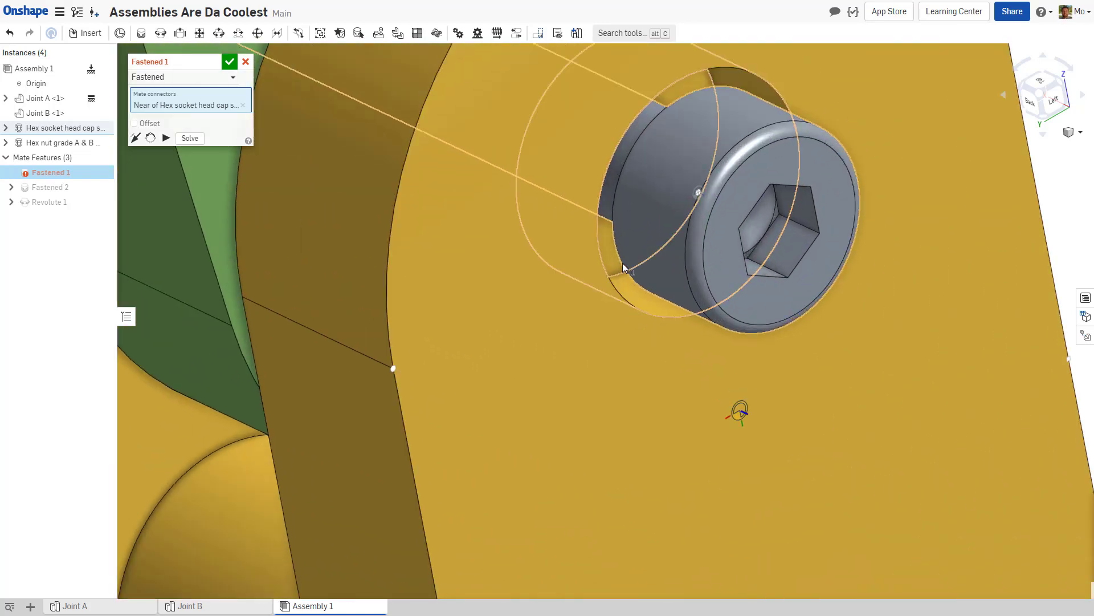
left_click(601, 238)
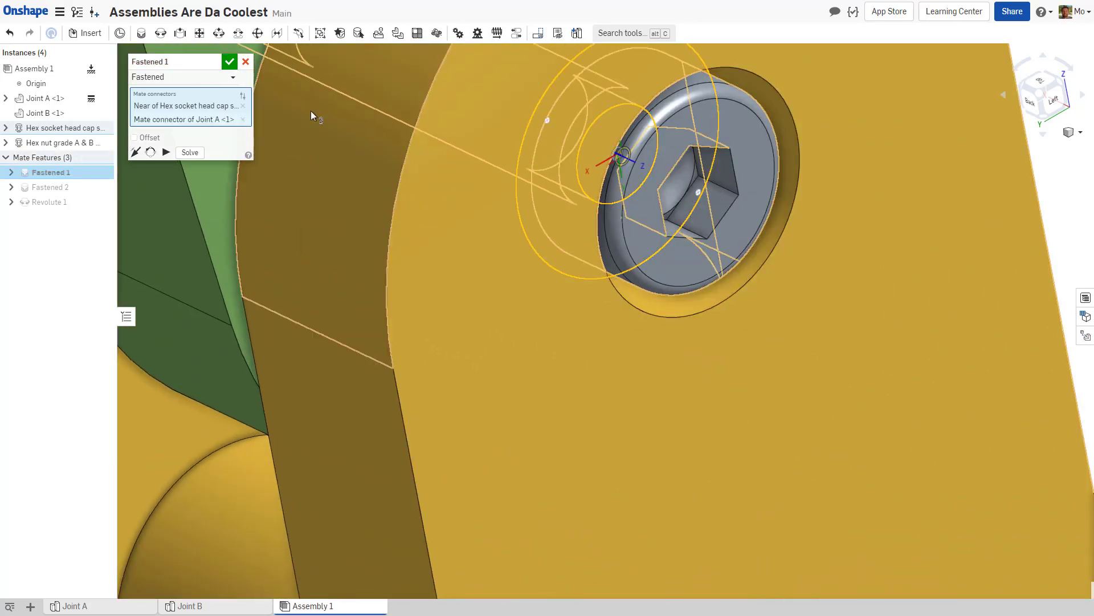
left_click(230, 62)
scroll(312, 334, "down", 8)
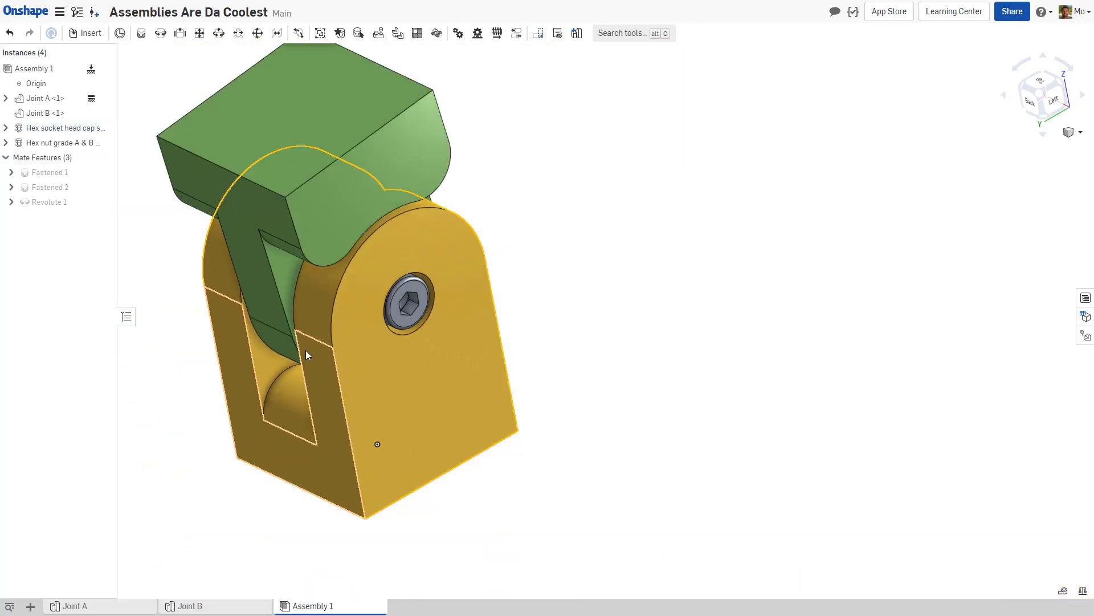
Step: Edit Joint A in the context of the assembly and start a sketch on the outer face of the hex nut
right_click_drag(217, 350, 943, 268)
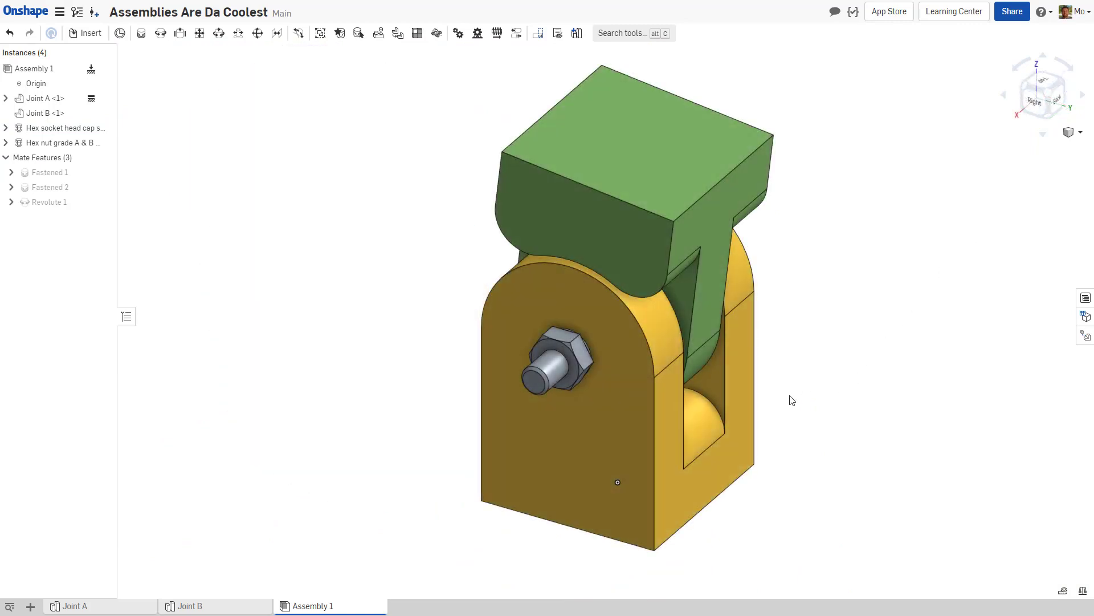
right_click(611, 354)
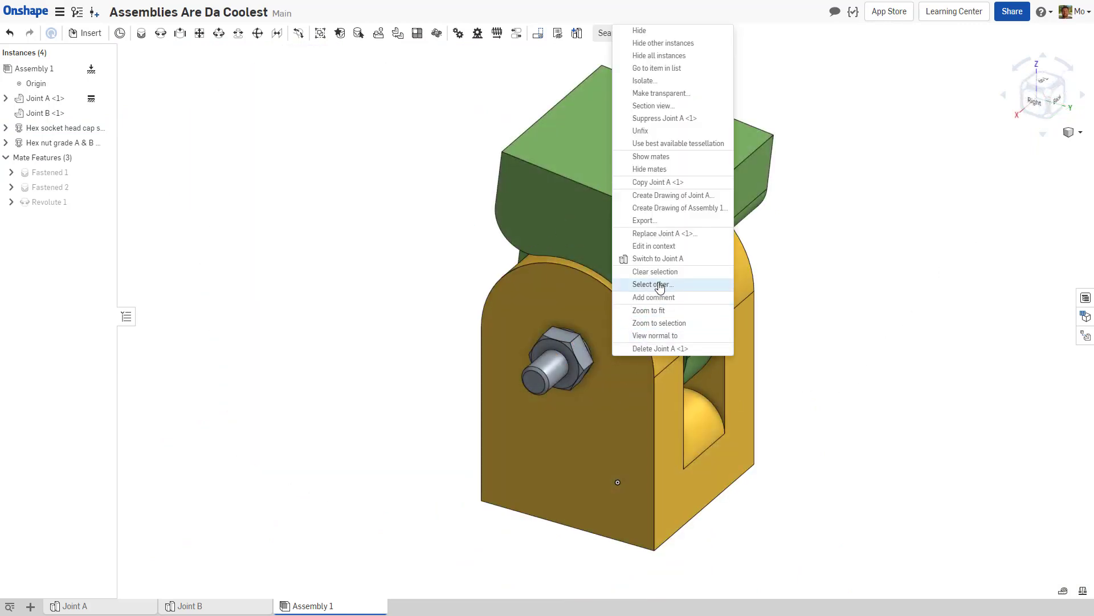
left_click(673, 248)
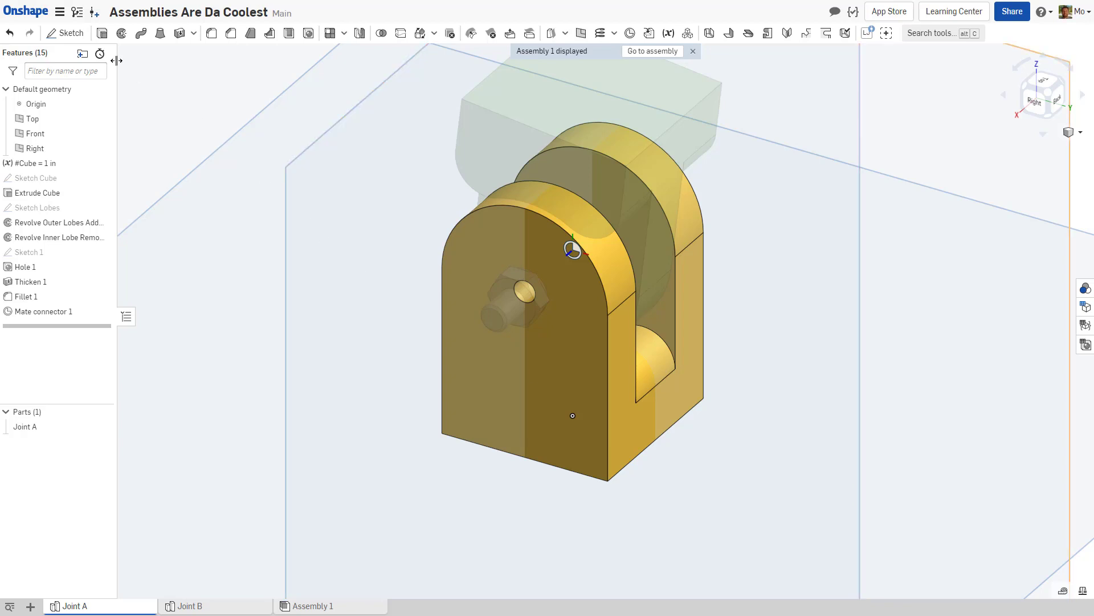
left_click(65, 32)
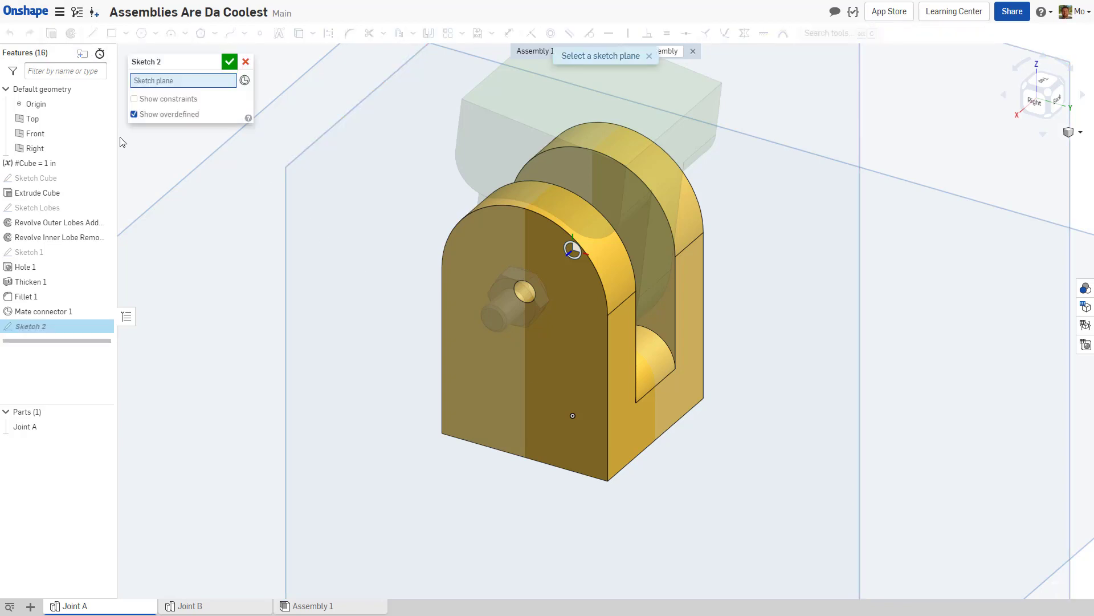
left_click(497, 286)
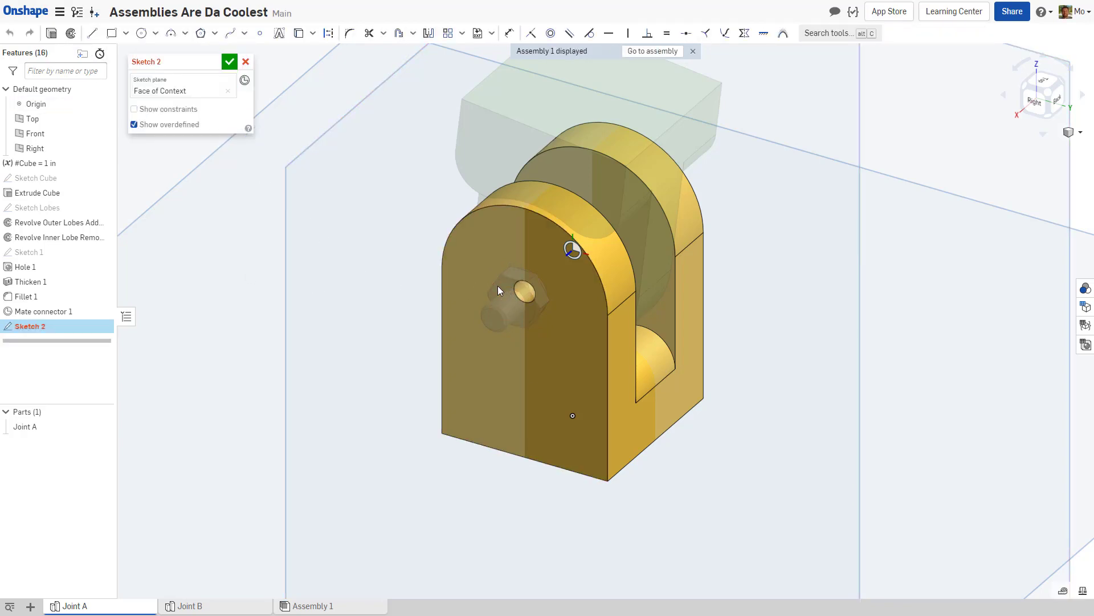
scroll(518, 284, "up", 5)
scroll(518, 284, "up", 2)
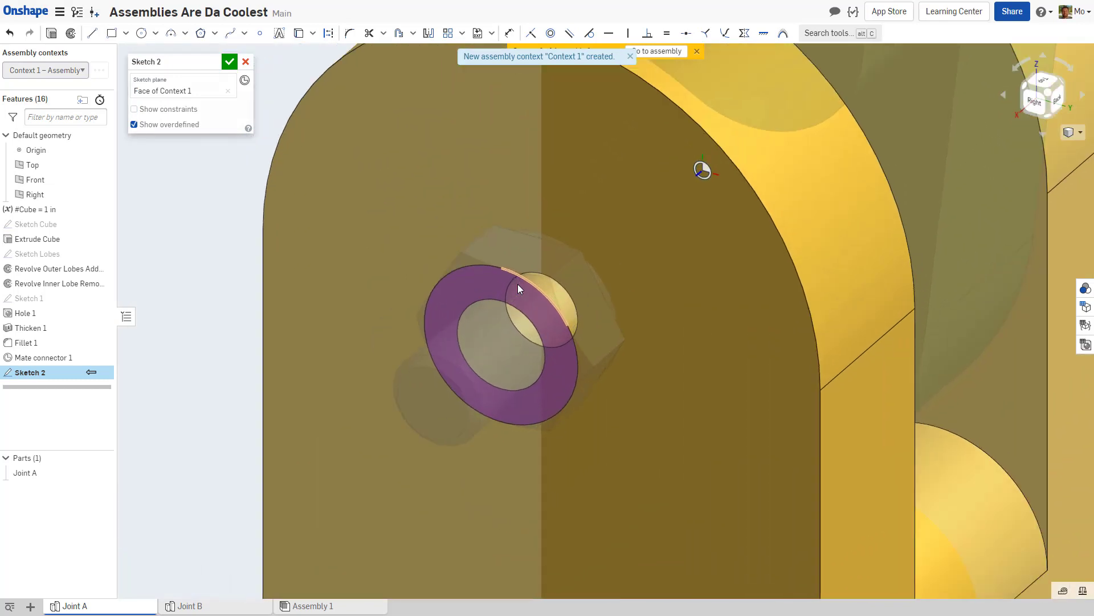
Step: Project one flat side face of the hex nut into the sketch with the Use tool
left_click(299, 33)
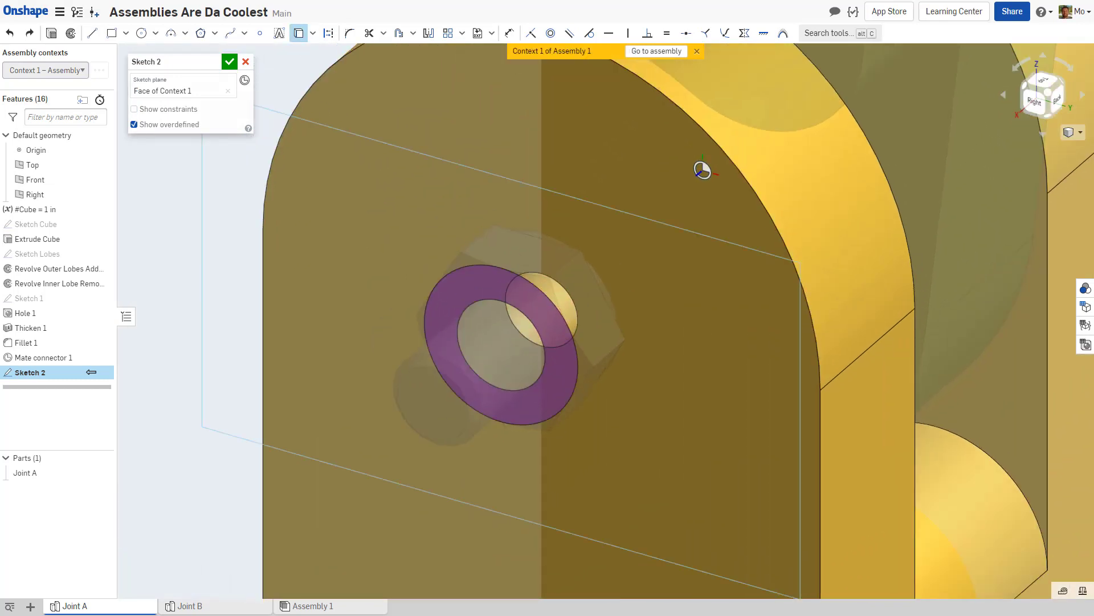
left_click(518, 254)
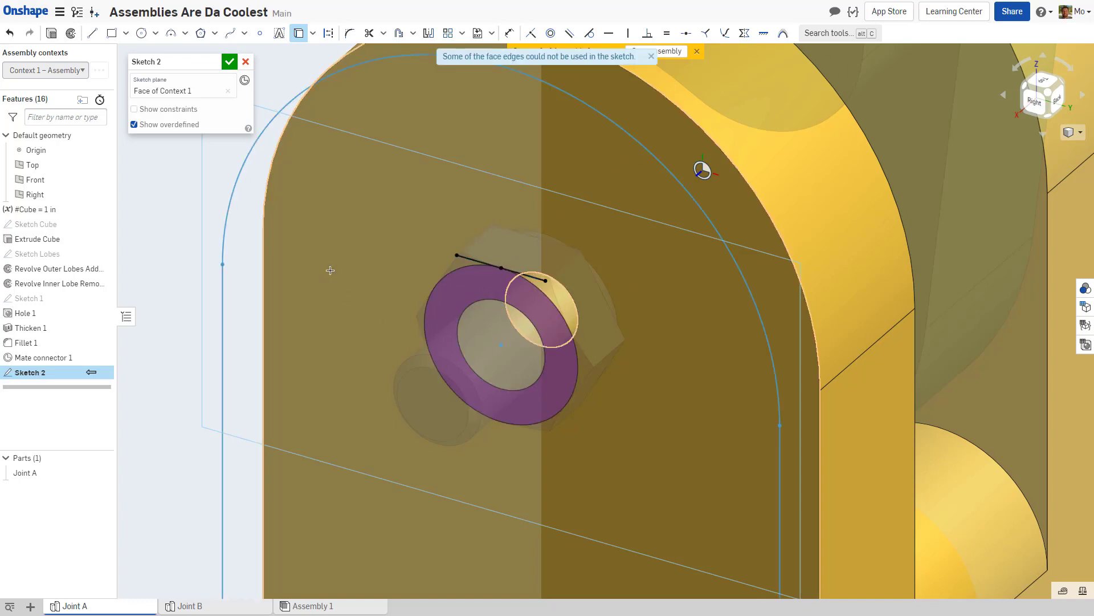
key("Escape")
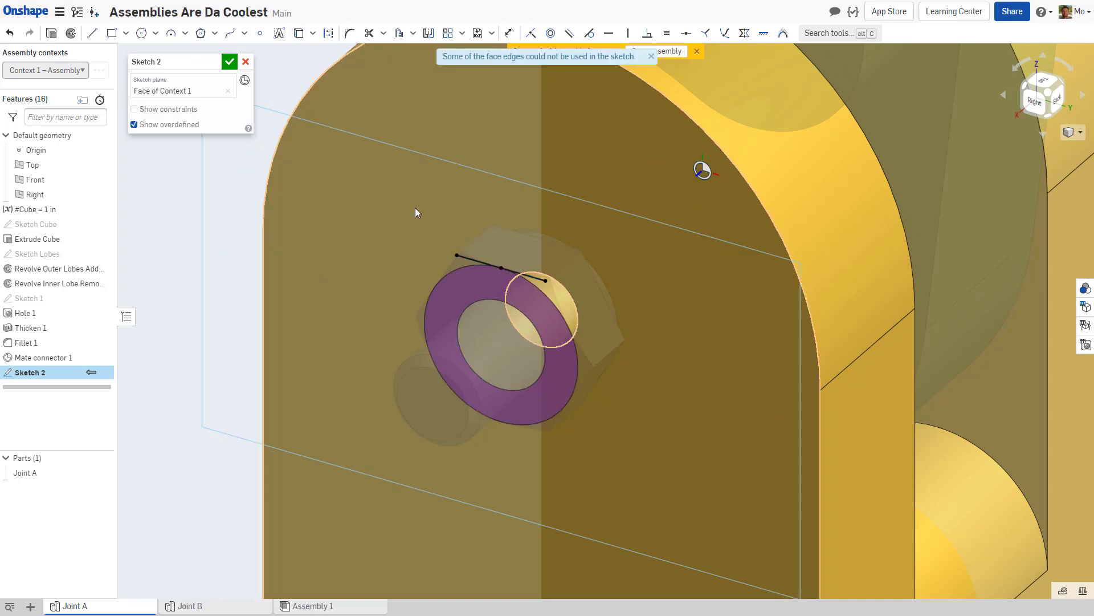
left_click_drag(415, 208, 610, 313)
left_click(330, 36)
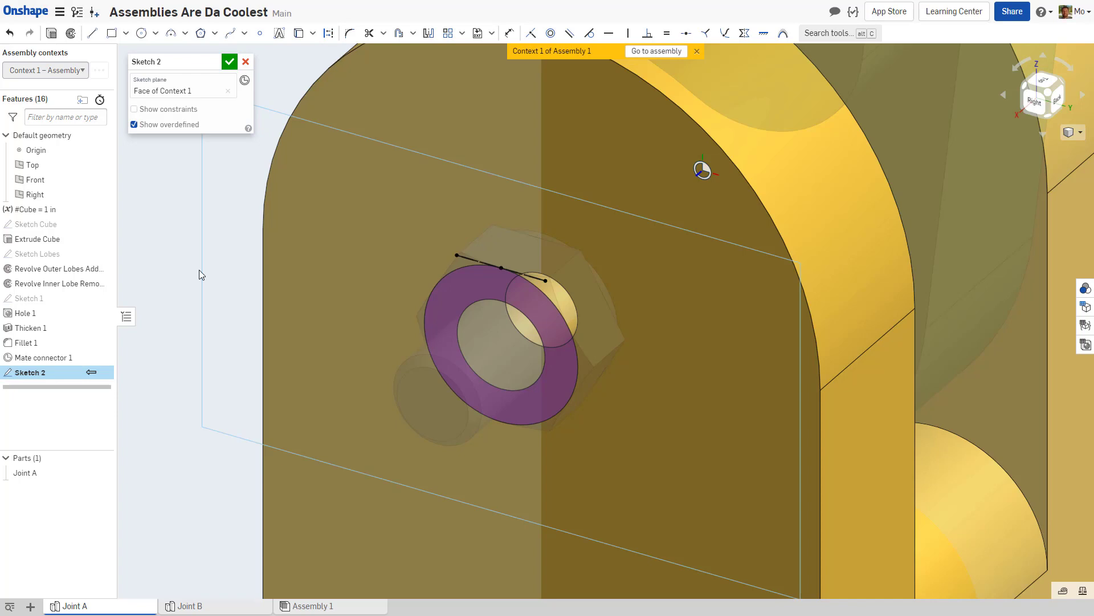
Step: Sketch a six-sided circumscribed polygon centered on the nut's hole, larger than the nut
left_click(201, 35)
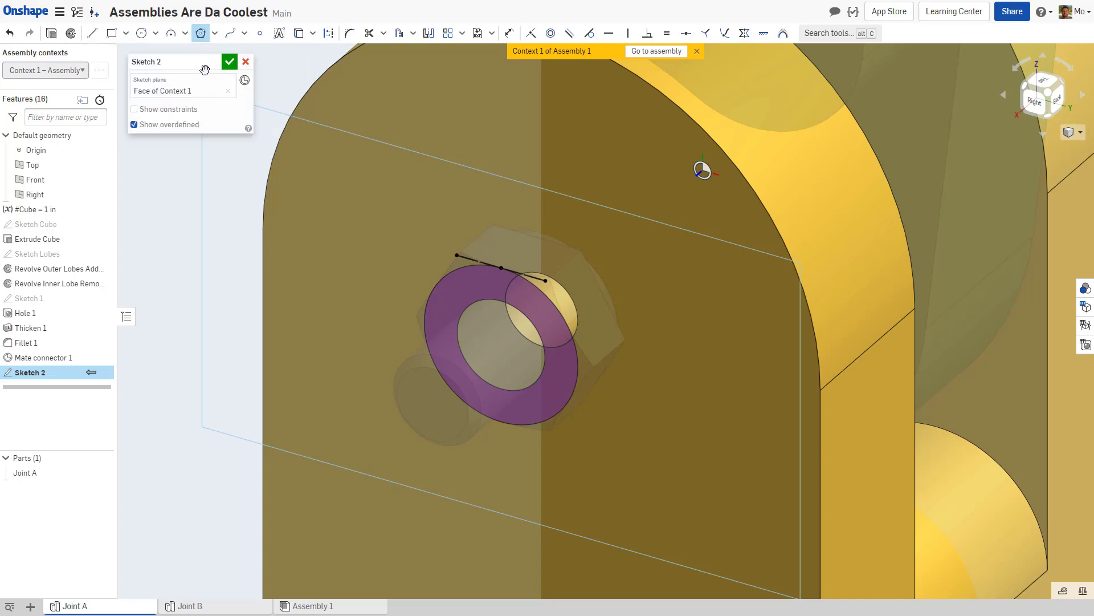
left_click(501, 344)
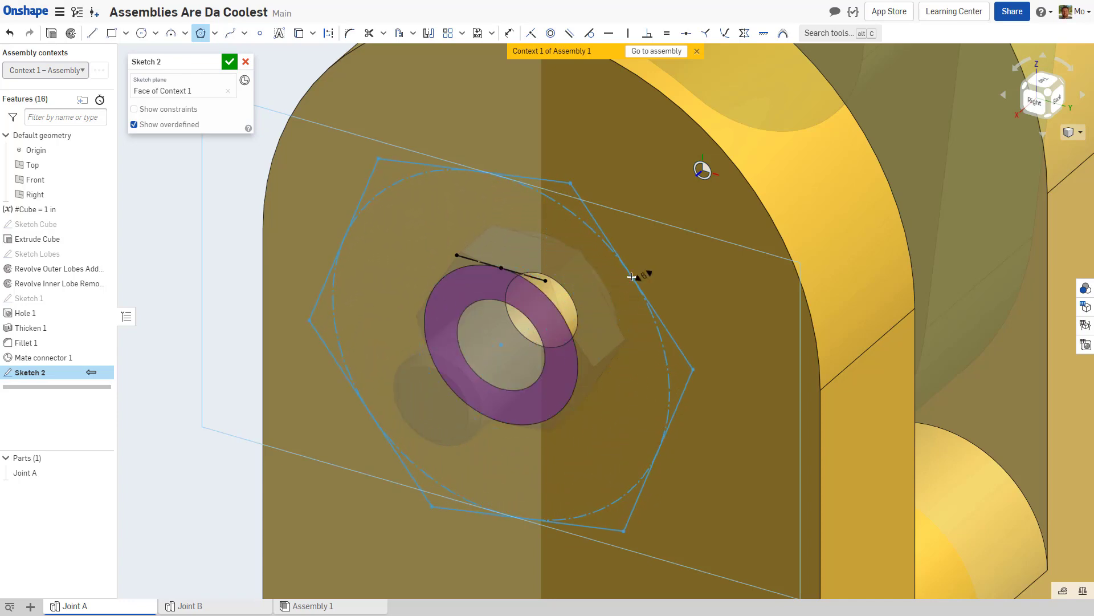
left_click(631, 277)
left_click(628, 266)
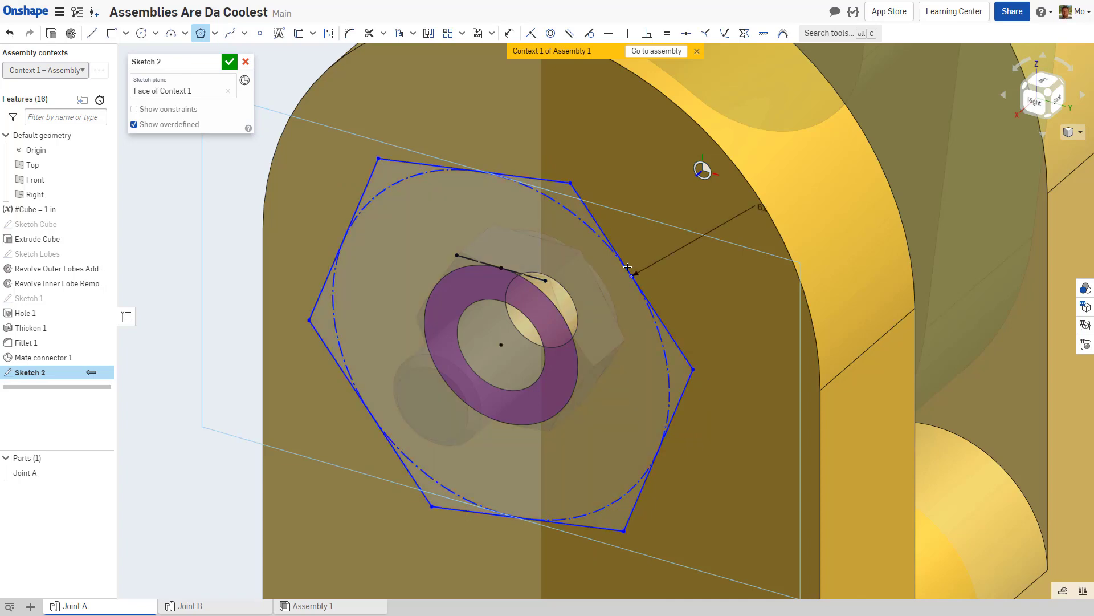
key("Escape")
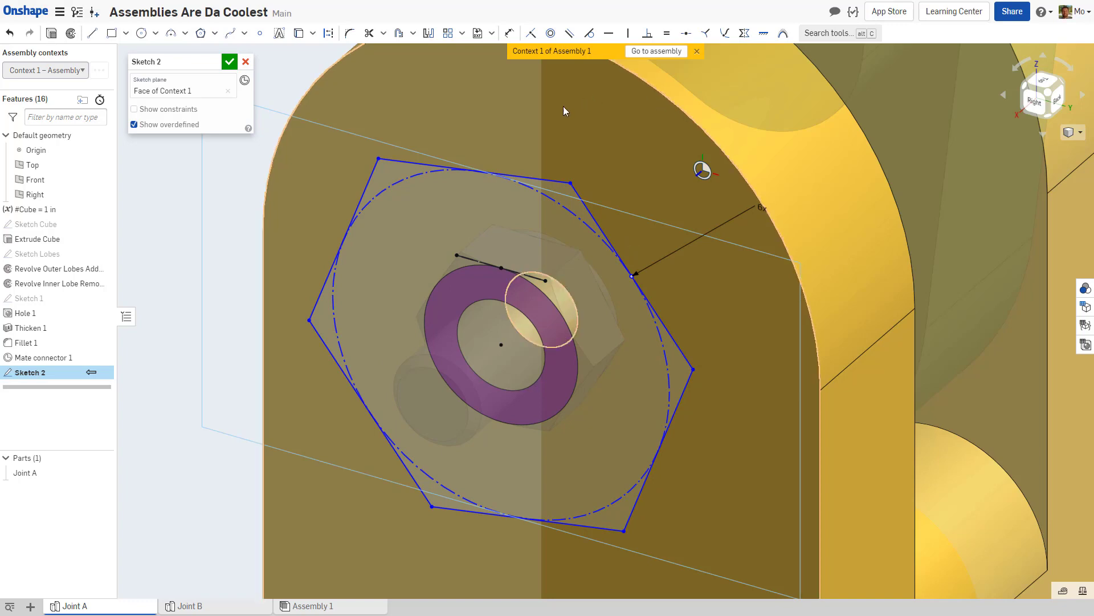
Step: Make a vertex of the hexagon coincident with the matching endpoint of the projected nut edge
left_click(571, 183)
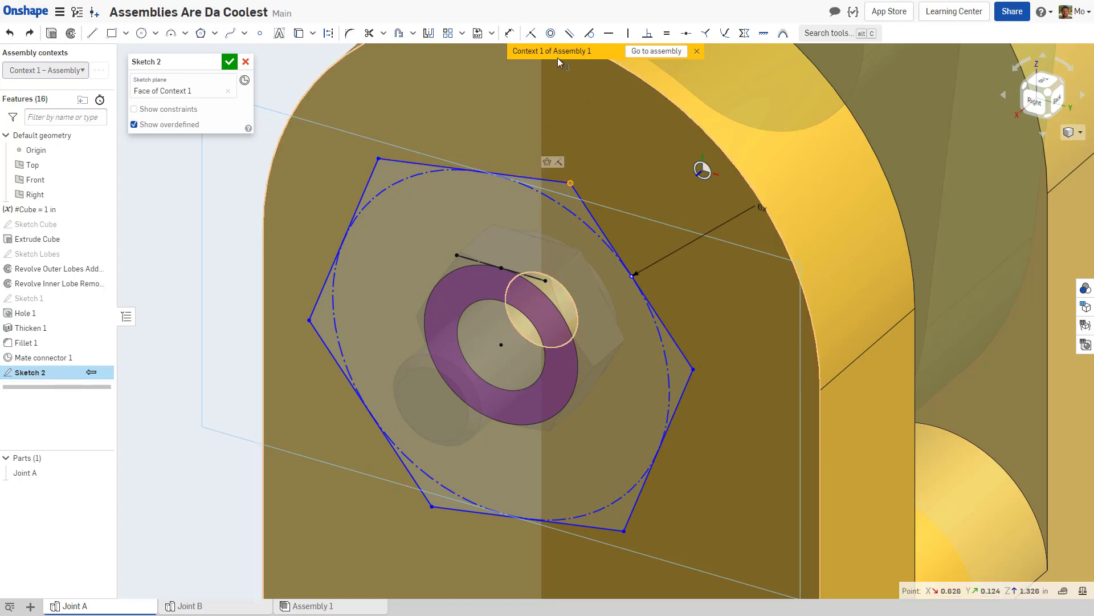
left_click(531, 32)
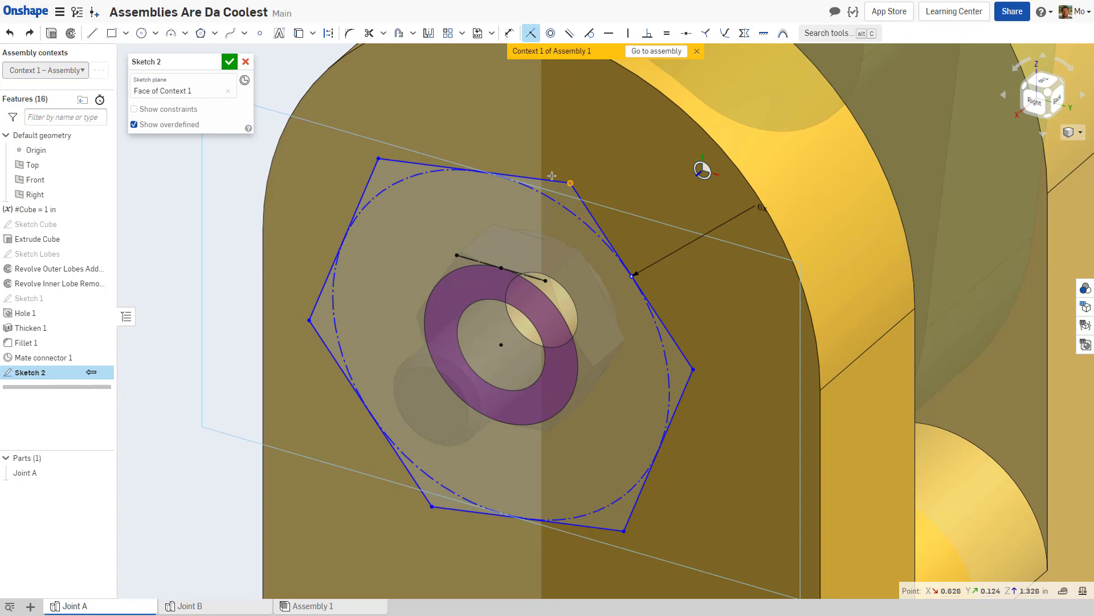
left_click(545, 278)
key("Escape")
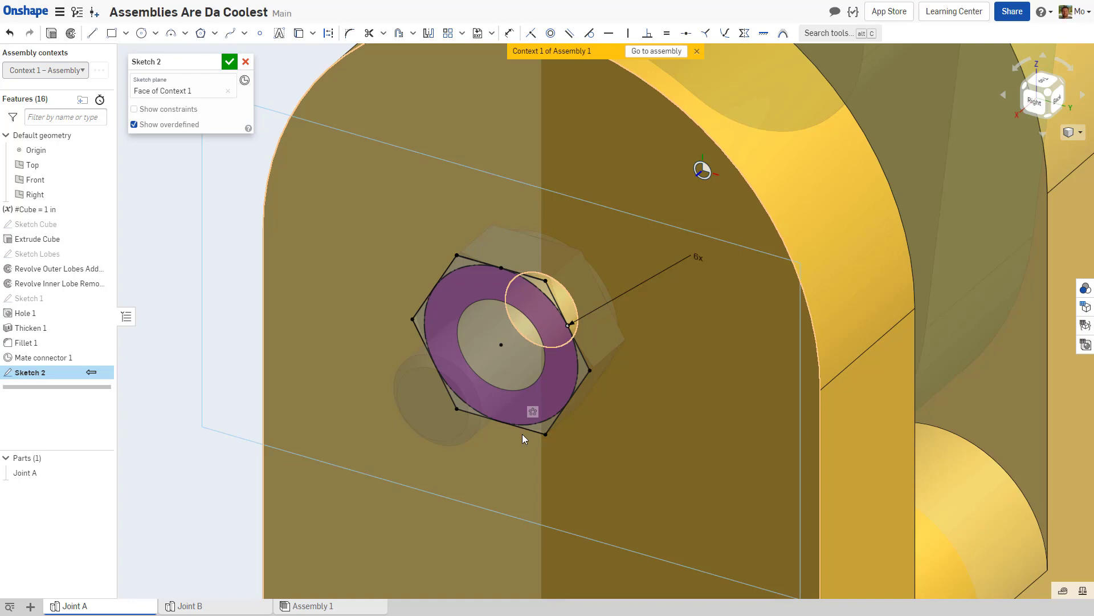
Step: Offset the nut-sized hexagon outward by 0.5 mm
key("u")
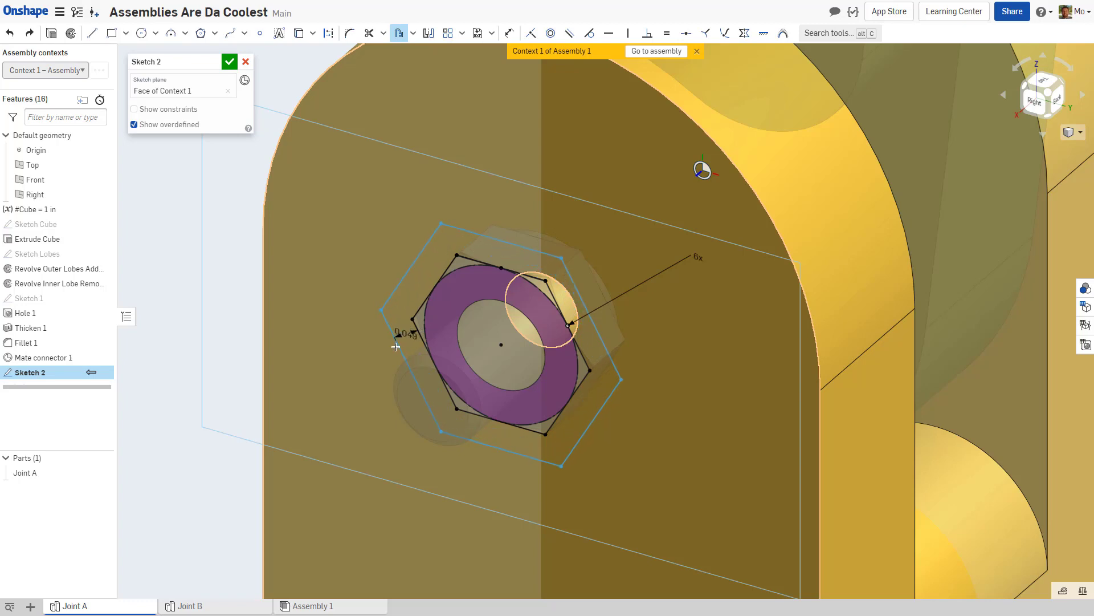
left_click(387, 356)
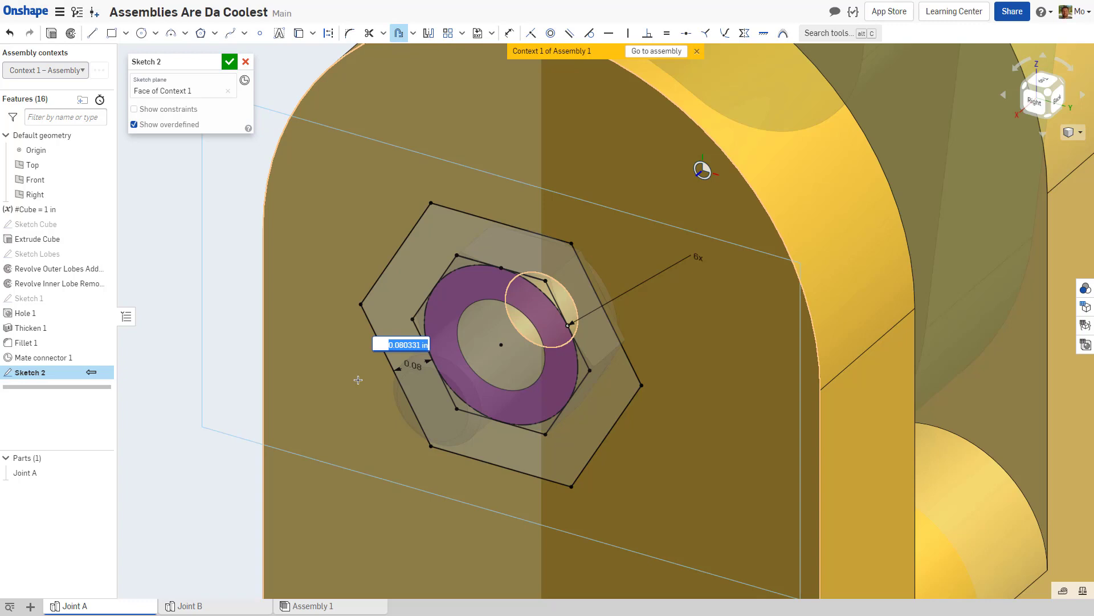
type(".5mm")
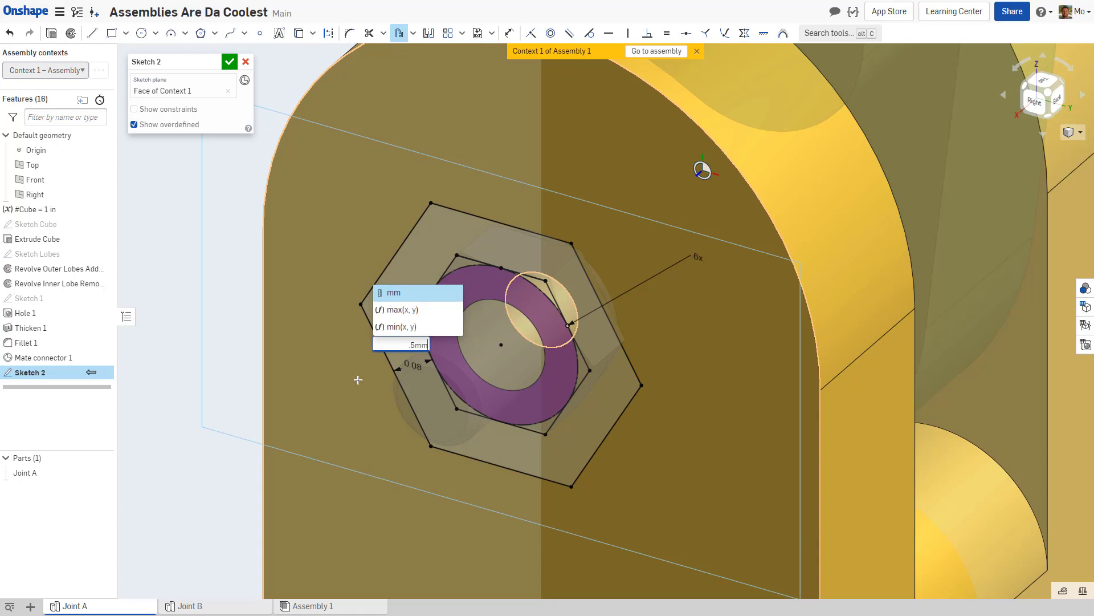
key("Return")
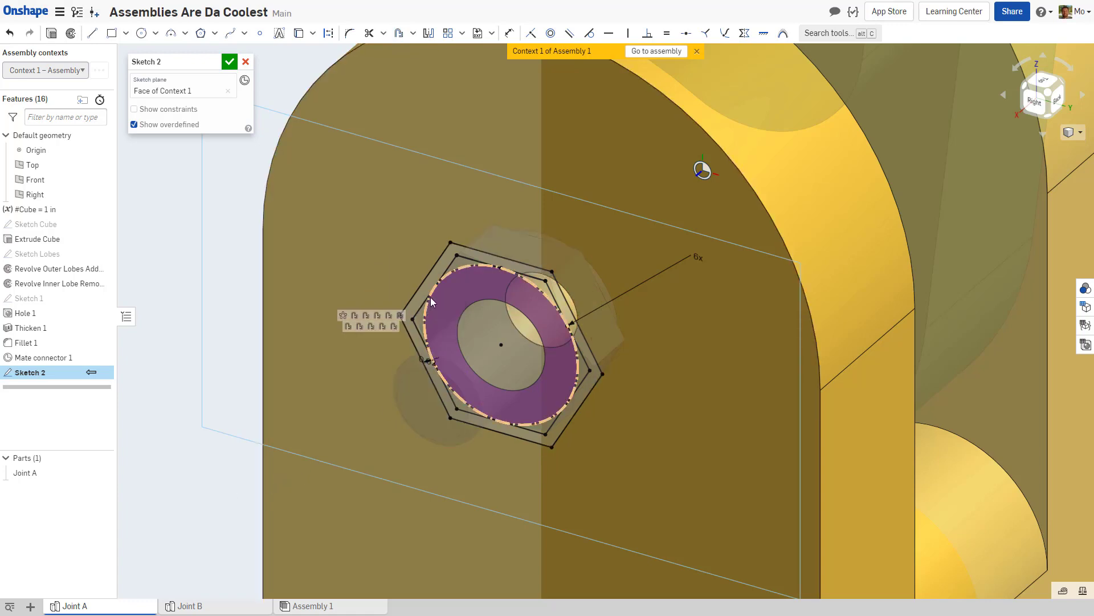
Step: Convert all sides of the inner, nut-sized hexagon to construction geometry and accept the sketch
left_click(446, 279)
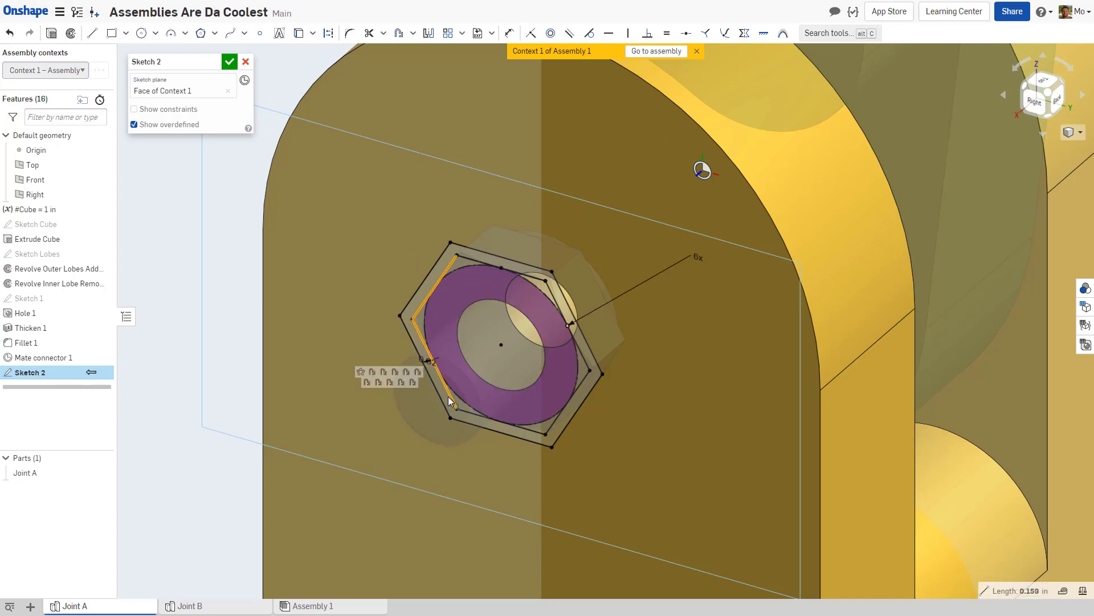
left_click(448, 395)
left_click(477, 416)
left_click(556, 421)
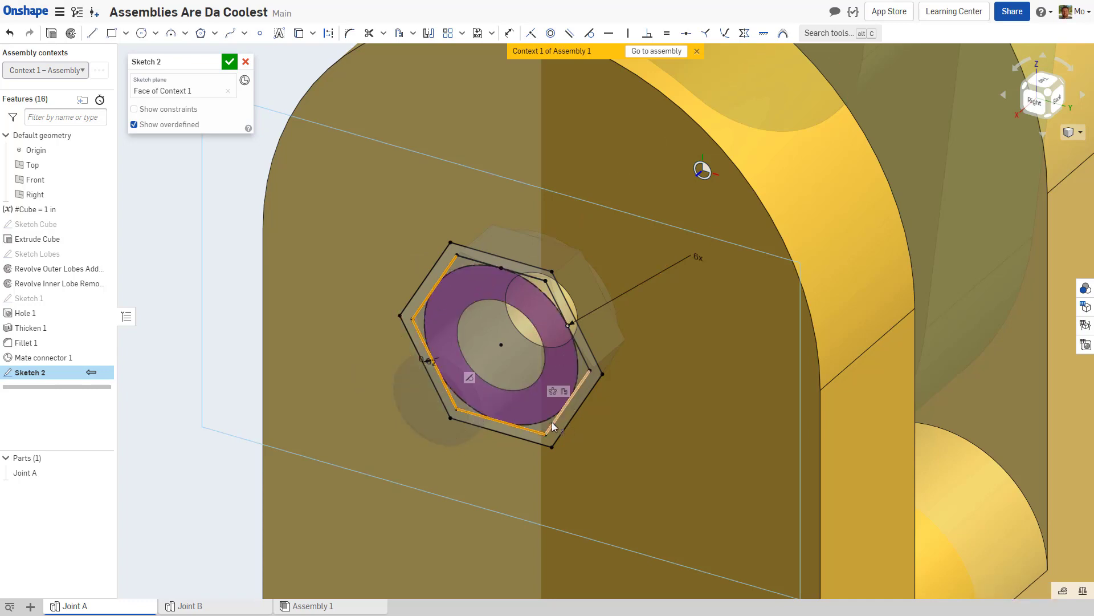
left_click(580, 357)
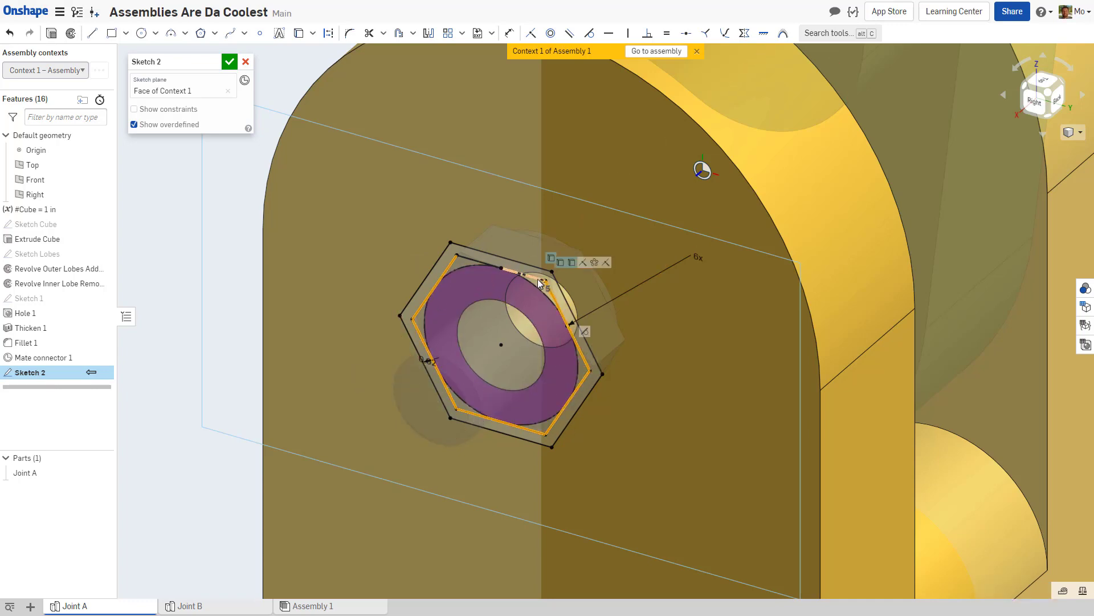
left_click(539, 280)
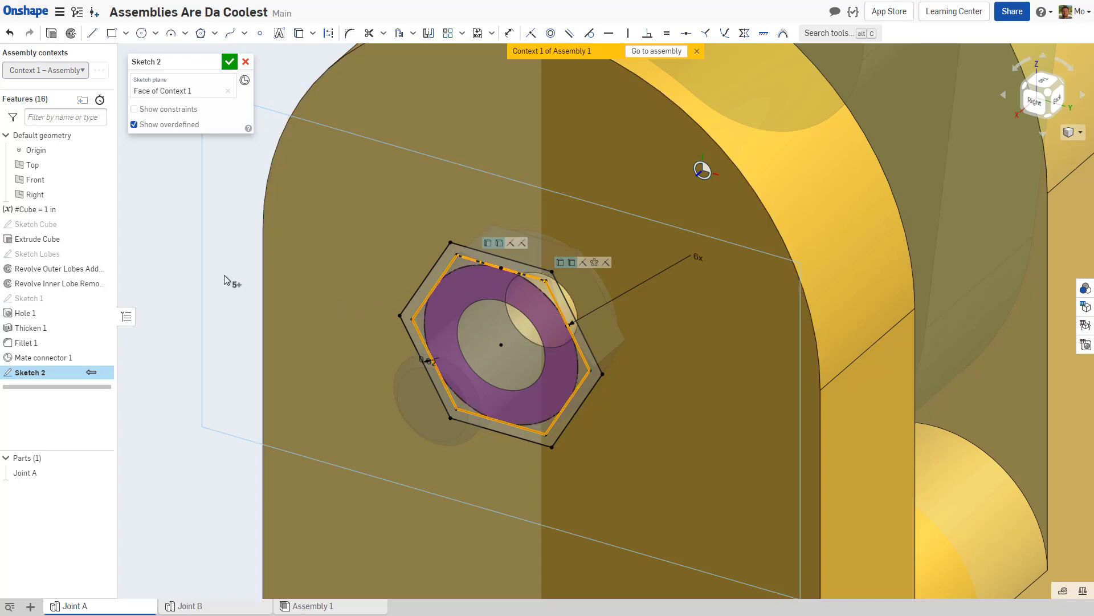
left_click(328, 34)
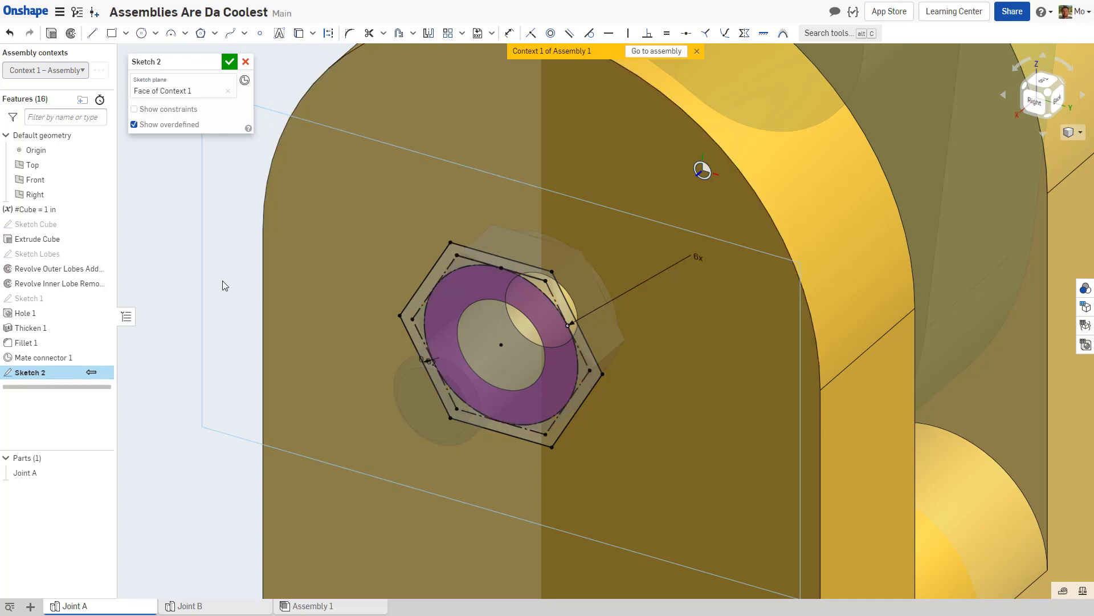
left_click(228, 62)
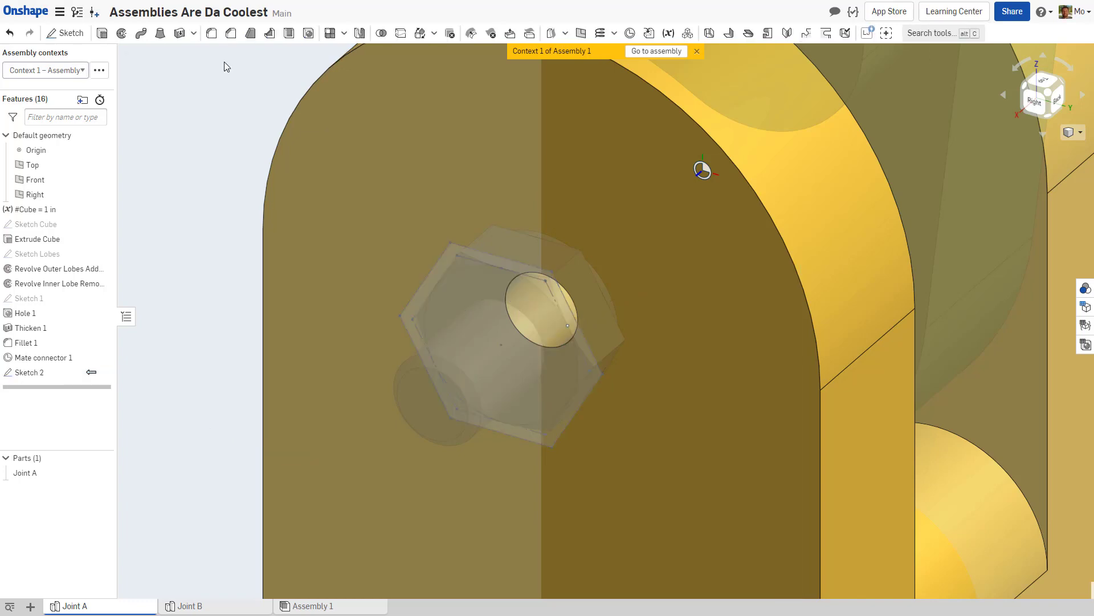
Step: Set up a Remove extrude of the hexagonal pocket sketch, ending up to Joint A's outer side face
left_click(102, 33)
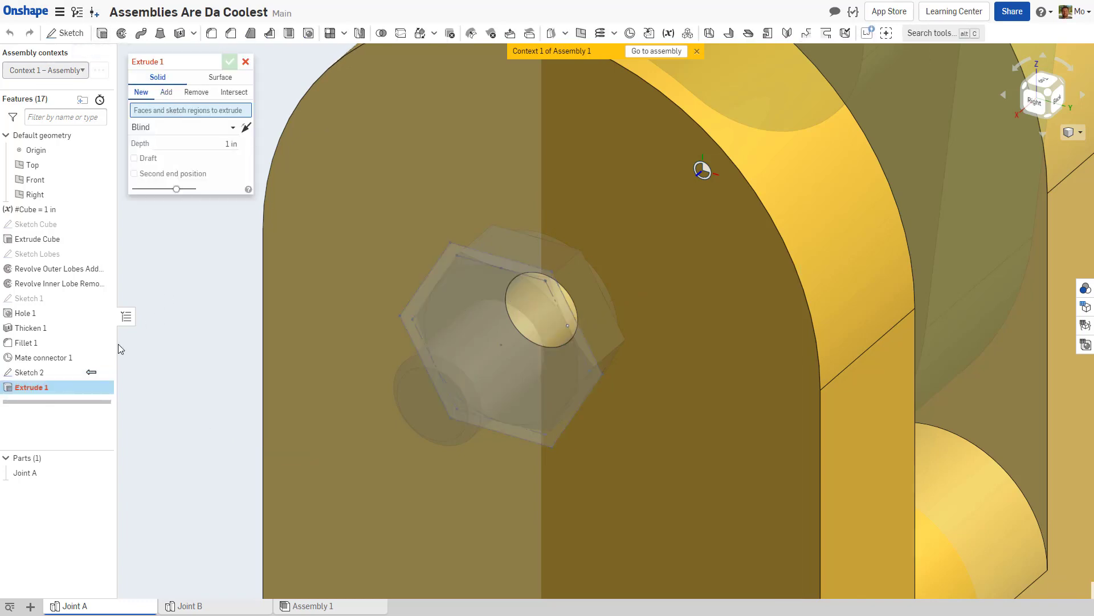
left_click(48, 374)
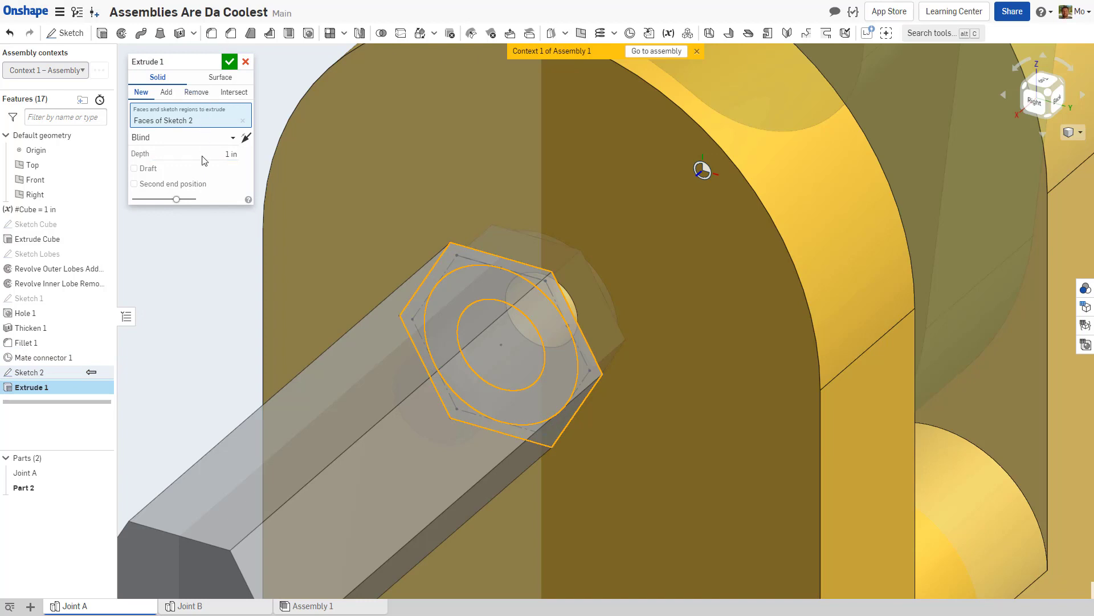
left_click(197, 92)
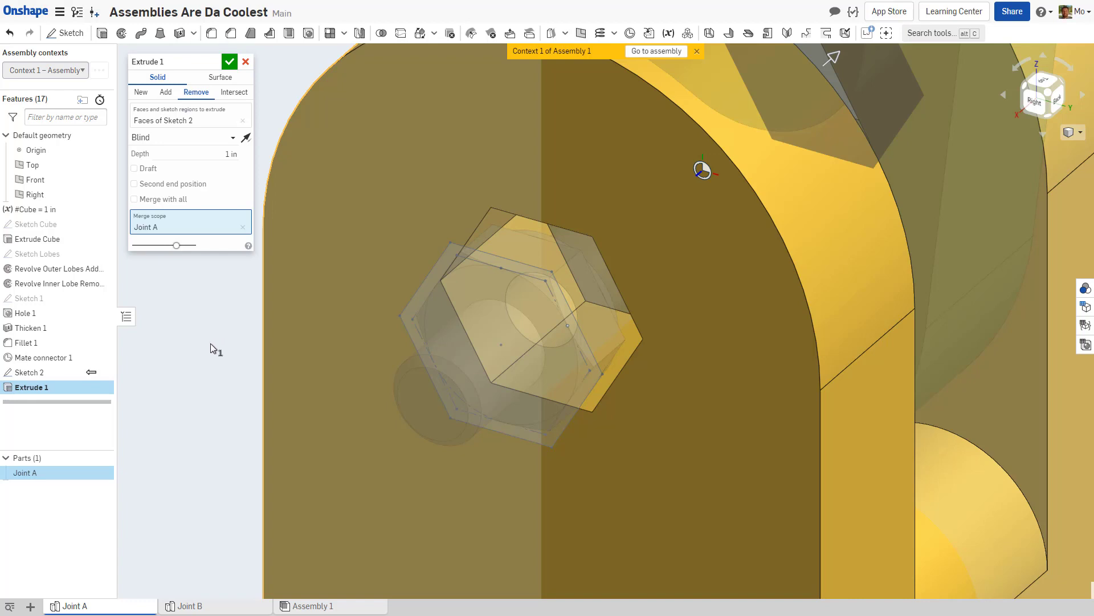
left_click(231, 138)
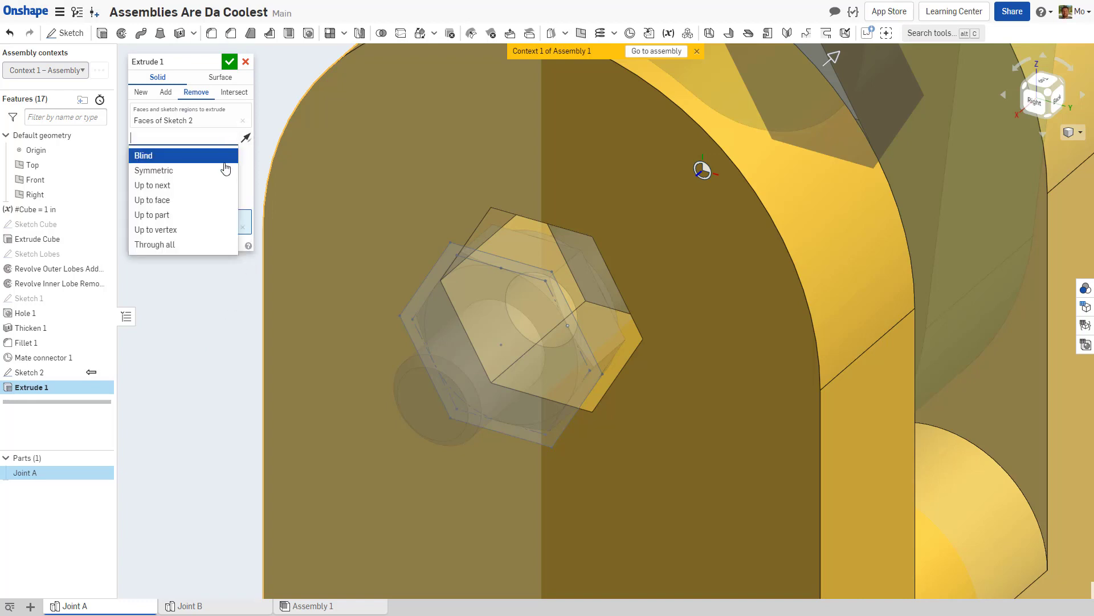
left_click(204, 201)
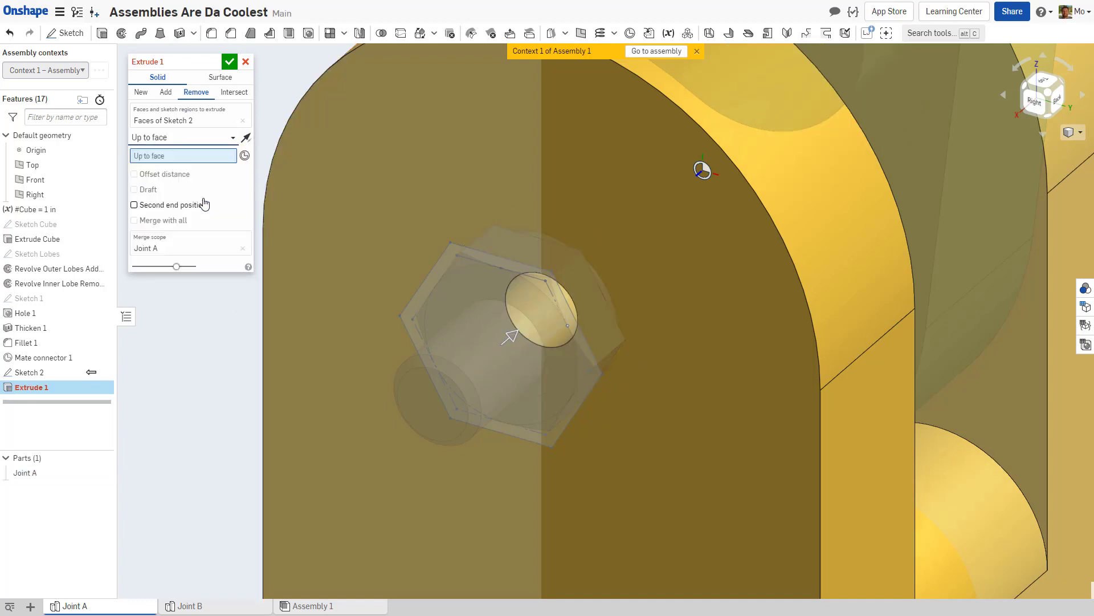
left_click(415, 156)
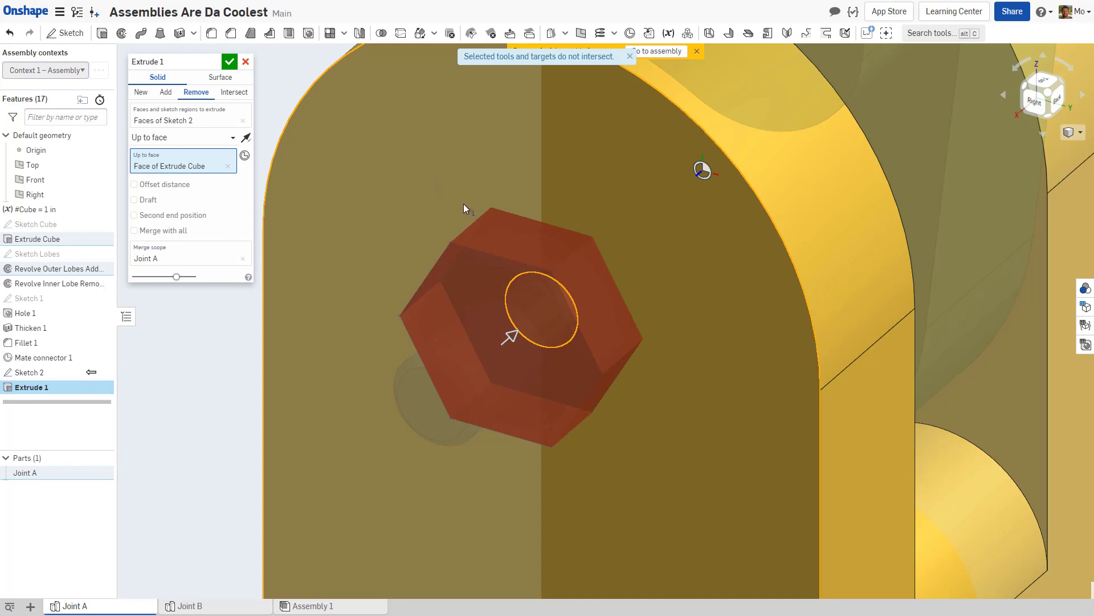
mouse_move(463, 204)
right_mouse_down()
mouse_move(421, 207)
mouse_move(436, 220)
mouse_move(453, 202)
right_mouse_up()
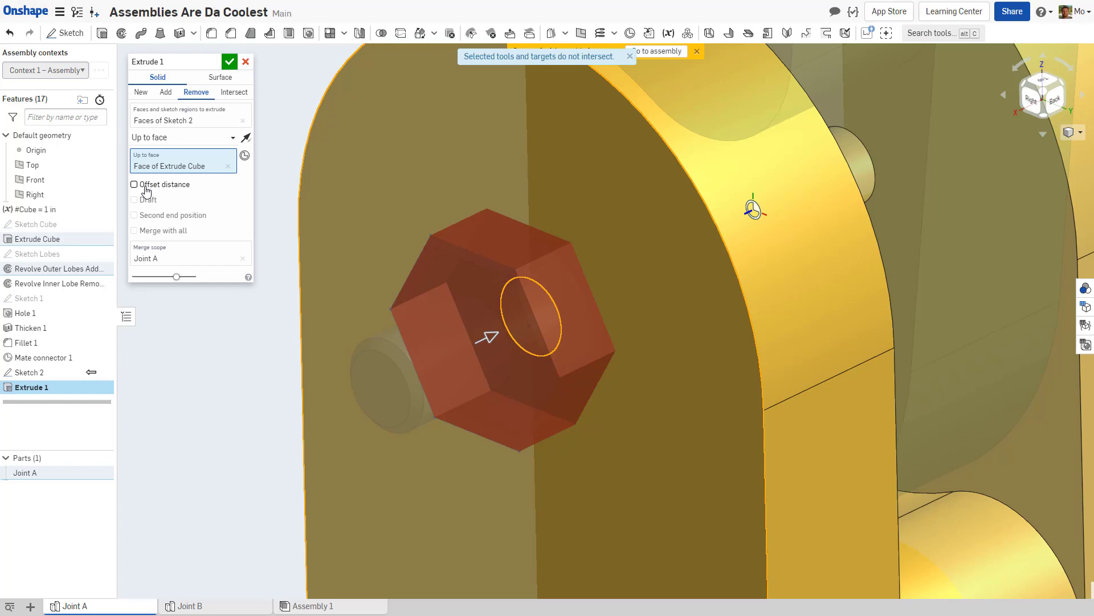
Step: Add a 0.1 in offset distance past the end face so the hexagonal pocket cuts into Joint A, and accept the extrude
left_click(135, 184)
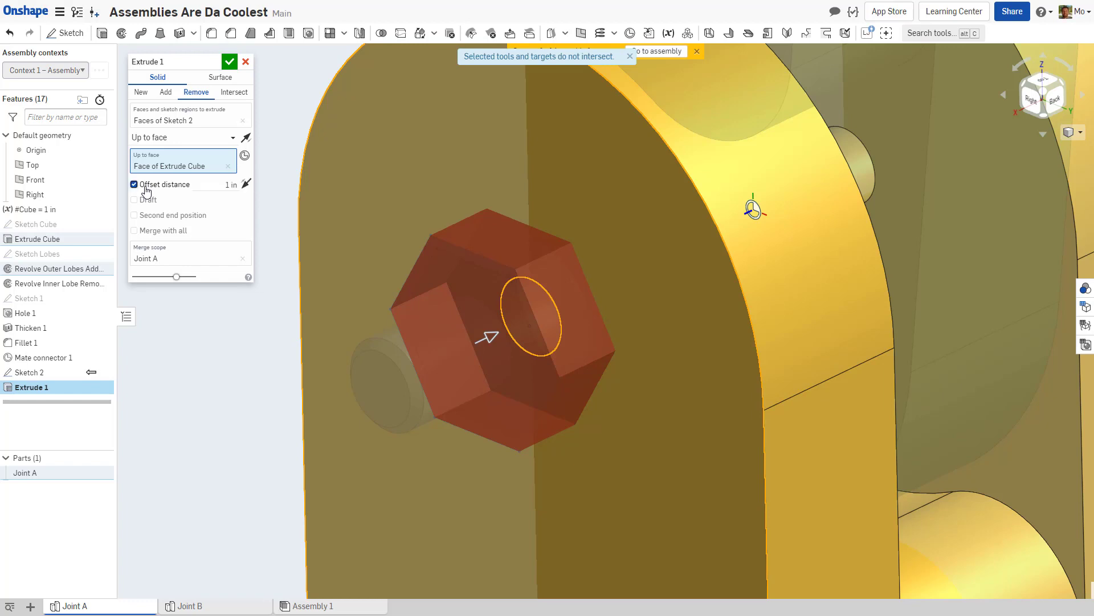
left_click(219, 183)
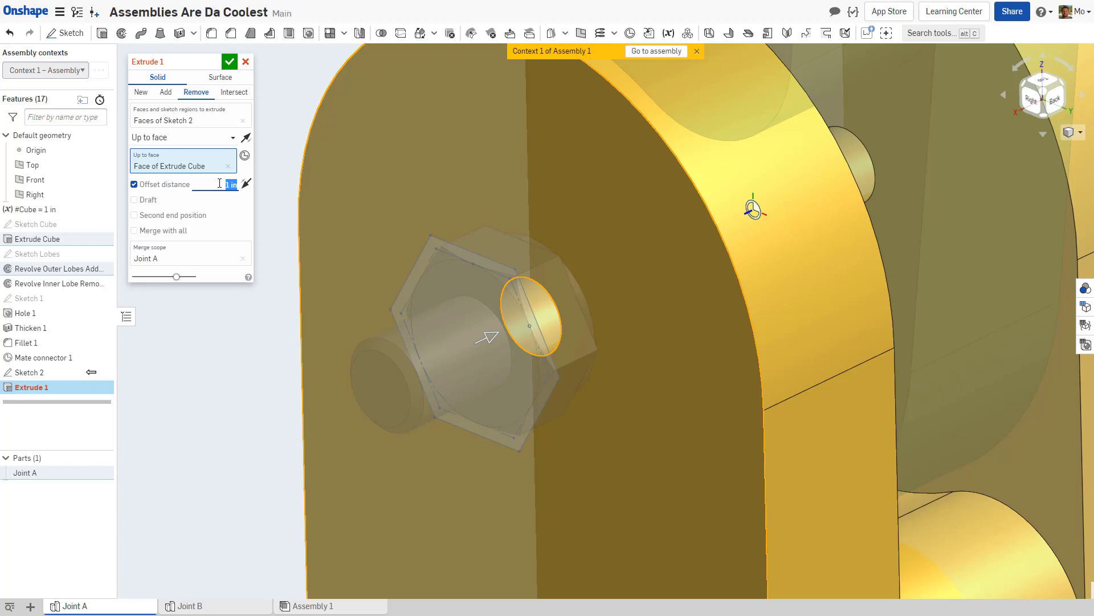
type("1")
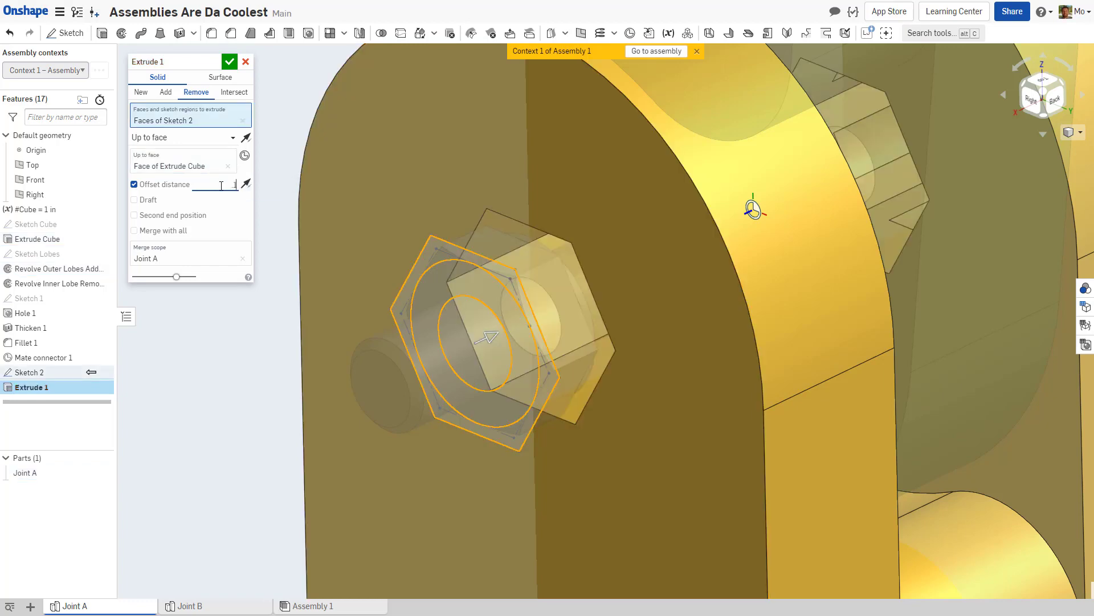
key("Return")
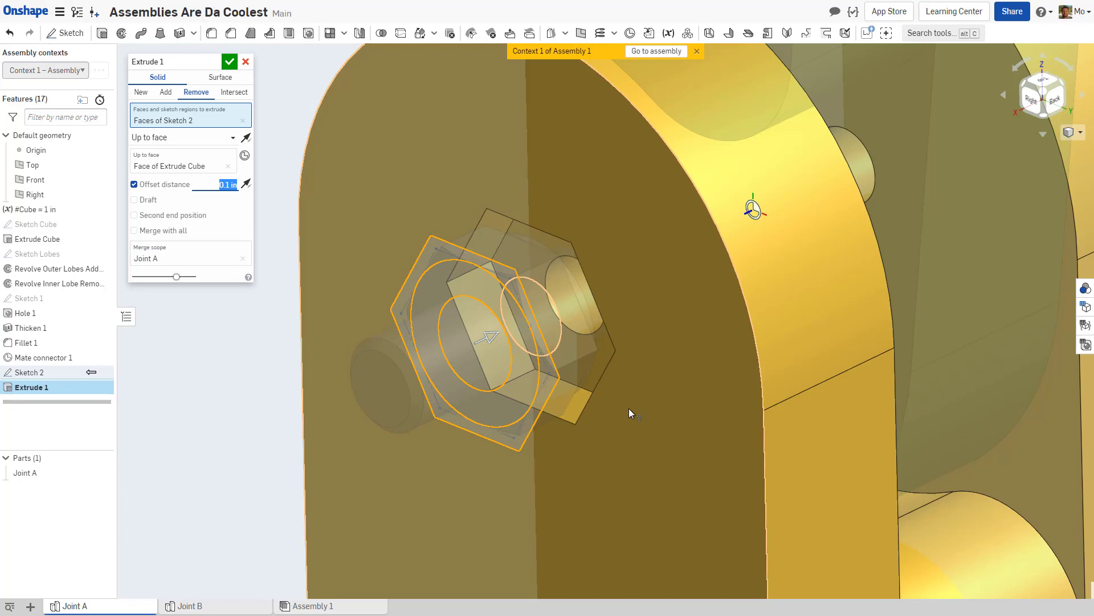
right_click_drag(628, 408, 597, 405)
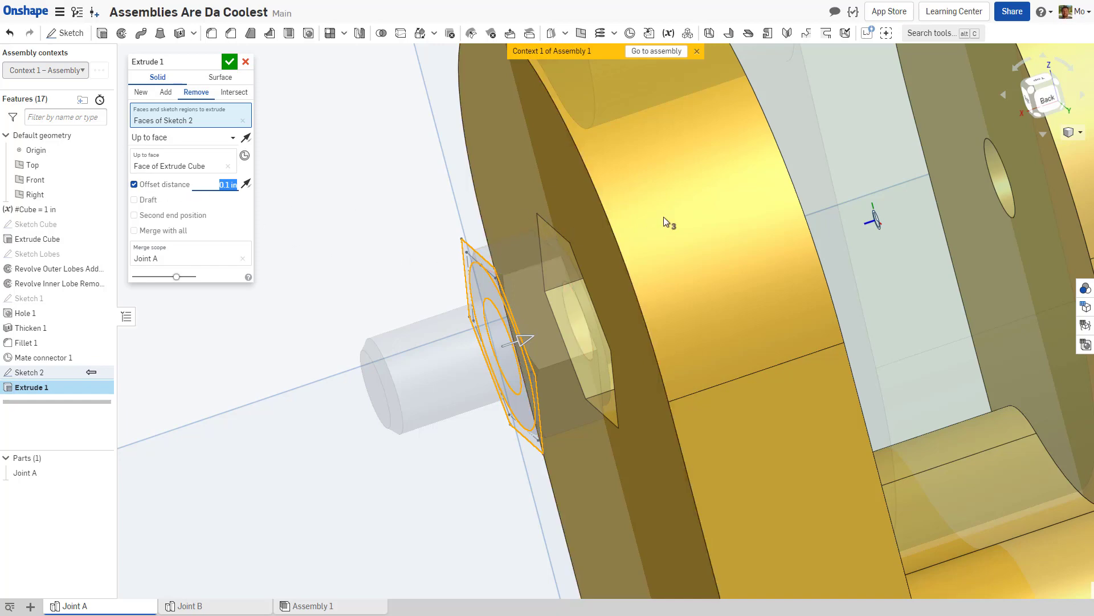
right_click_drag(601, 273, 642, 275)
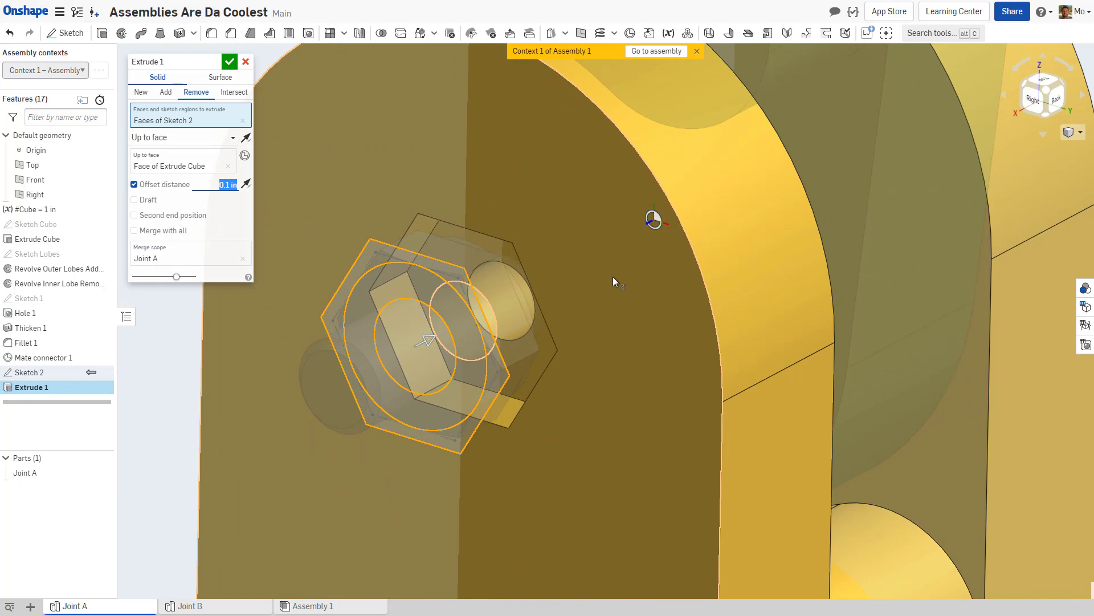
left_click(246, 184)
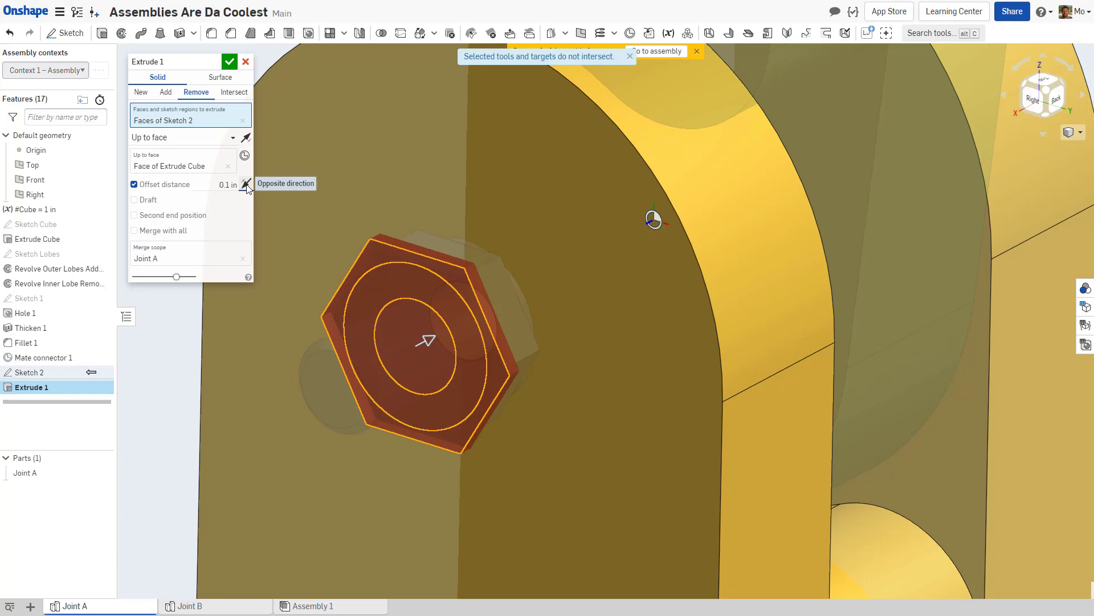
left_click(246, 183)
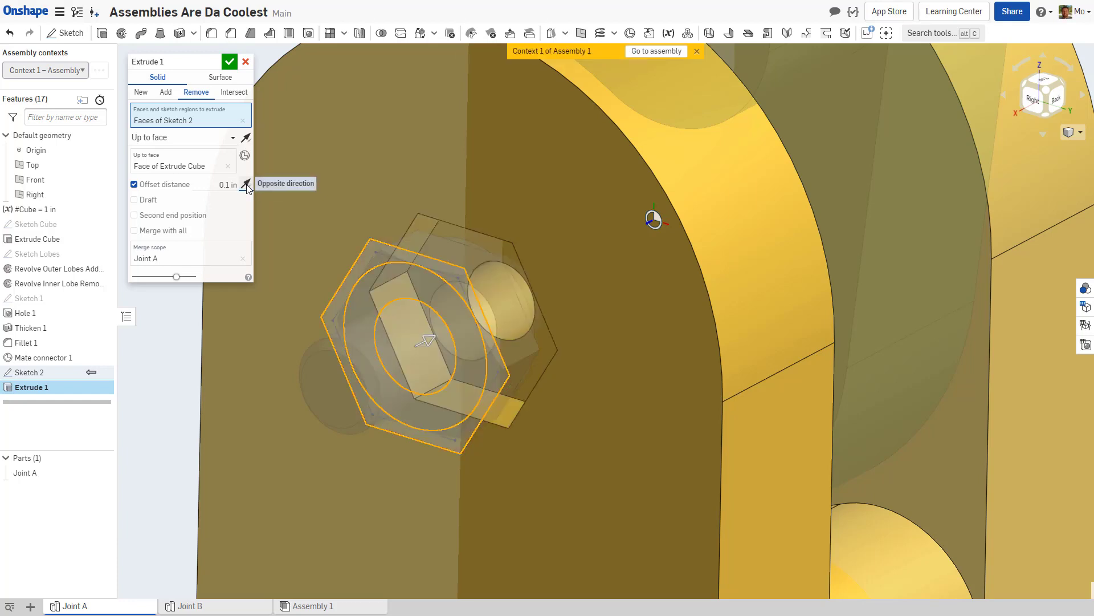
left_click(229, 61)
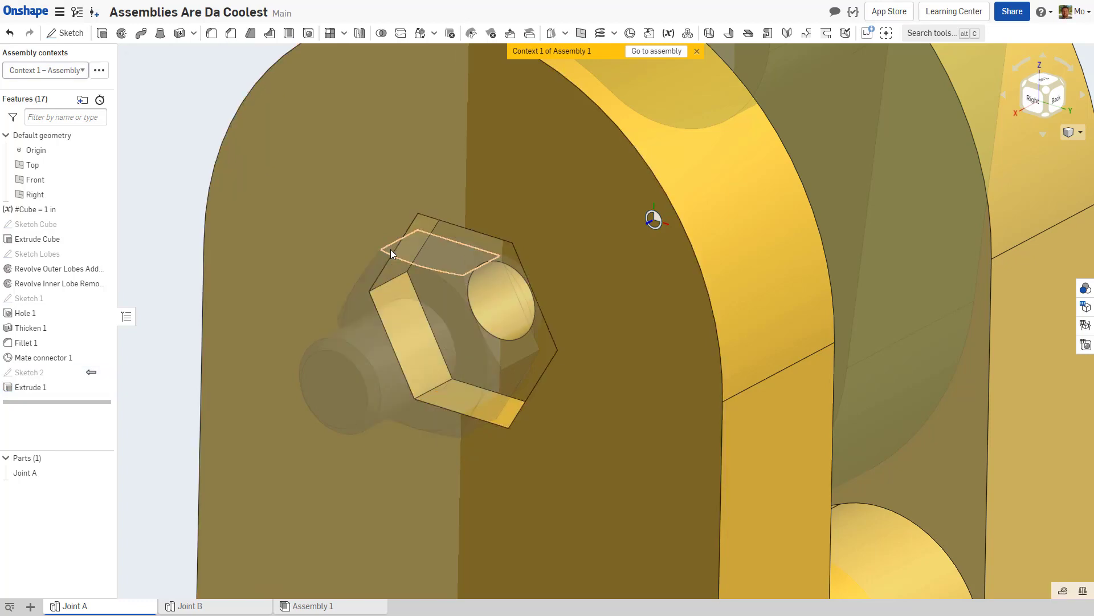
Step: Return to the assembly and re-reference the nut's Fastened 2 mate from its old Joint A connector to the hexagonal pocket's floor
key("f")
left_click(657, 51)
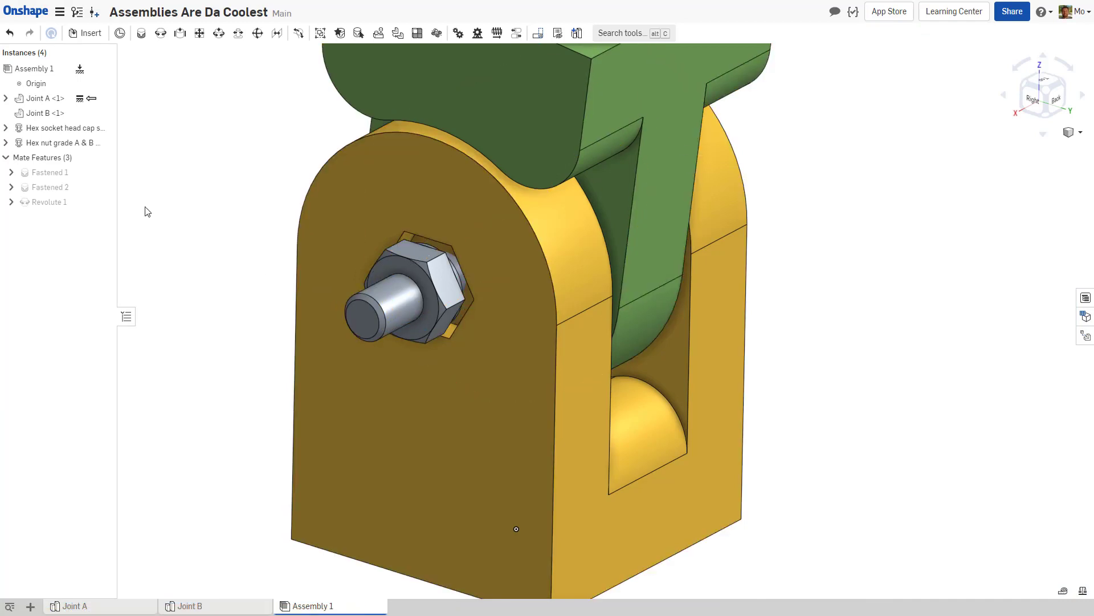
double_click(60, 188)
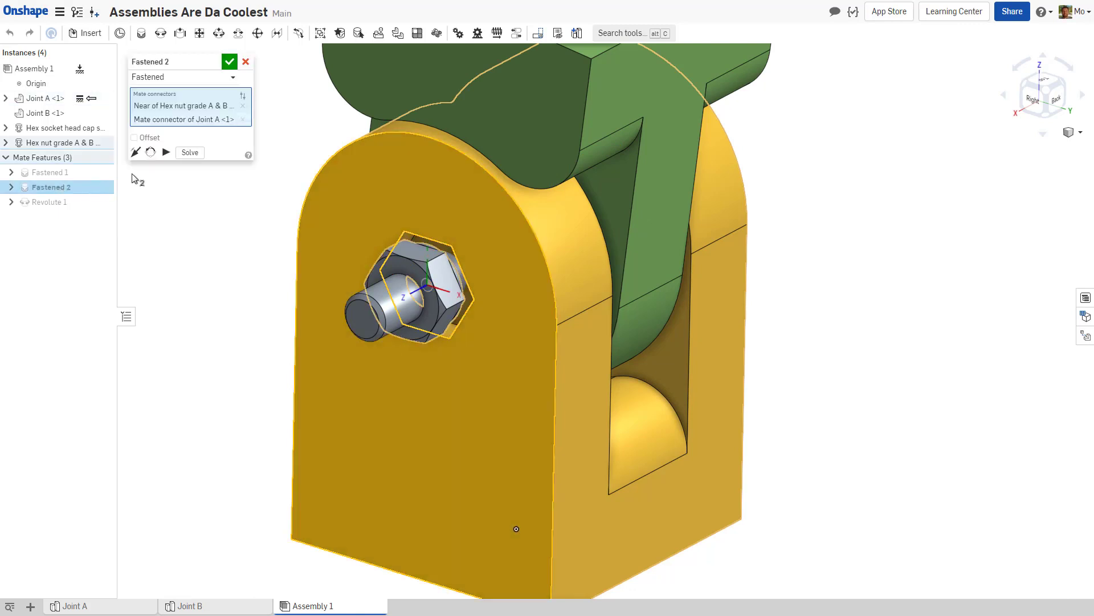
left_click(243, 119)
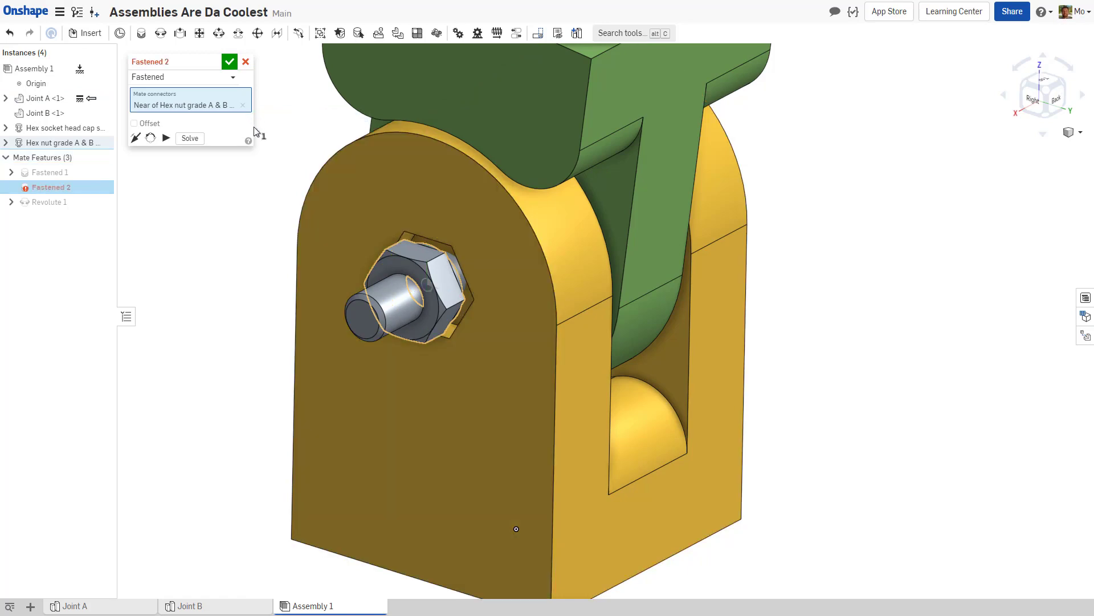
scroll(434, 306, "up", 5)
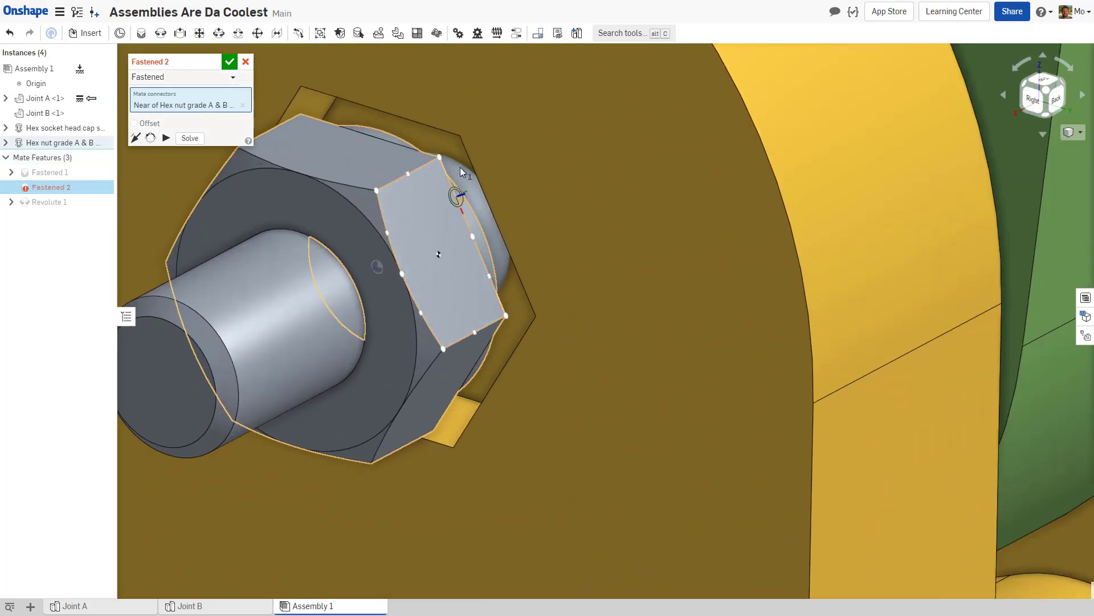
scroll(460, 146, "up", 3)
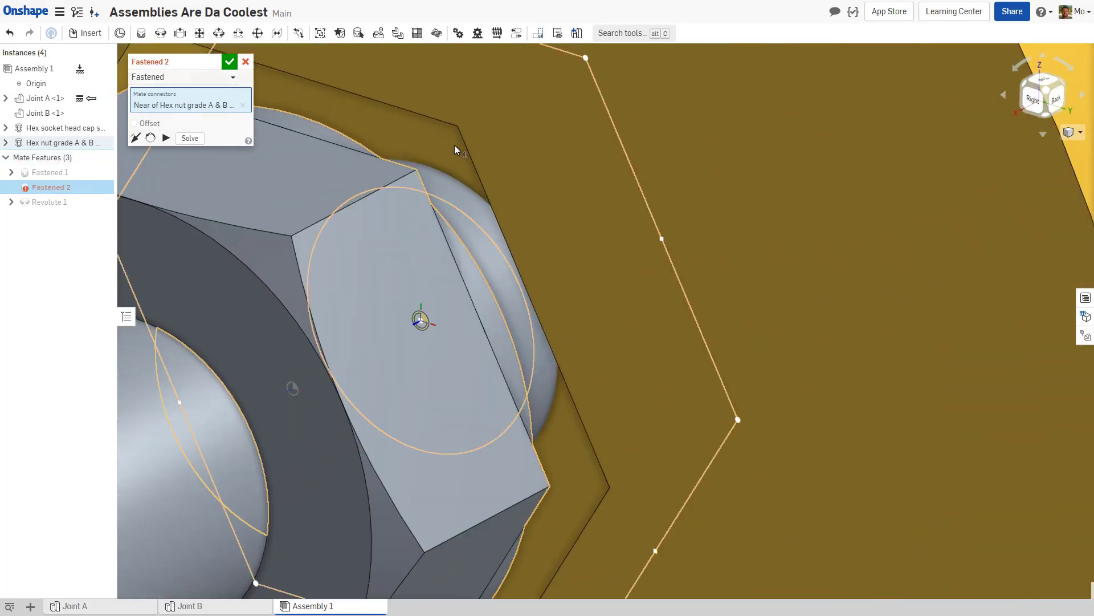
left_click(454, 146)
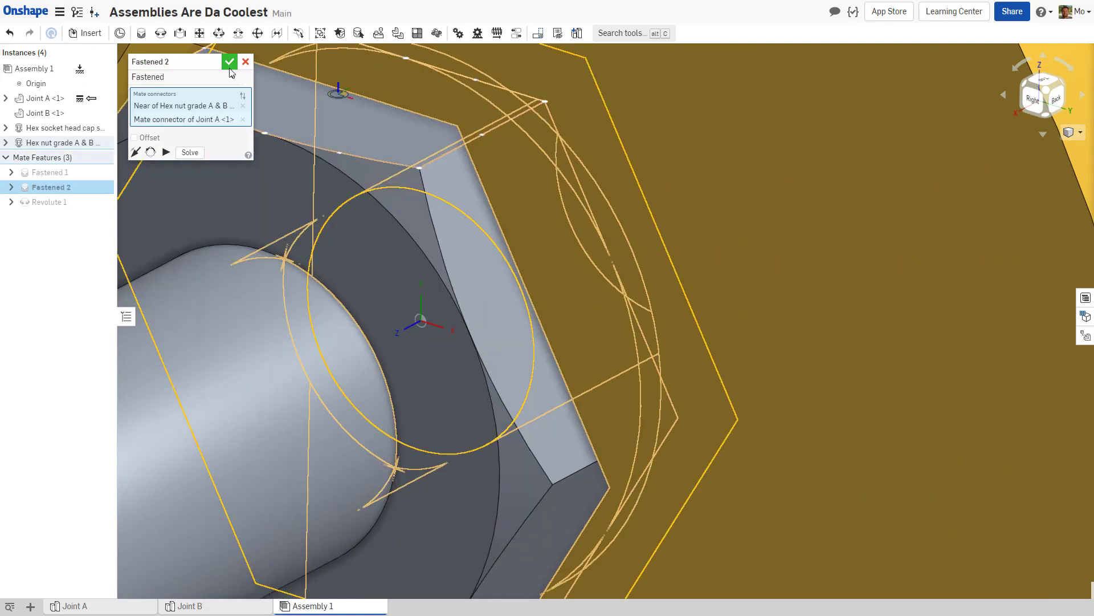
left_click(230, 67)
Step: Edit the M4 hex socket head cap screw's standard content, setting its length to 25, and update the instance
scroll(369, 236, "down", 10)
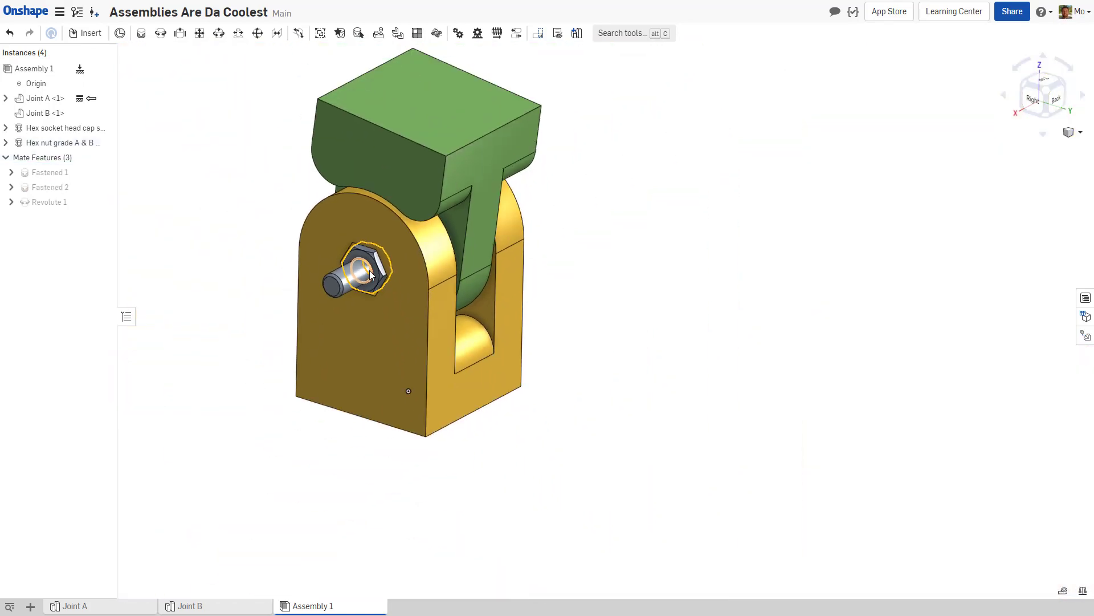
middle_click_drag(371, 315, 506, 391)
scroll(416, 313, "up", 3)
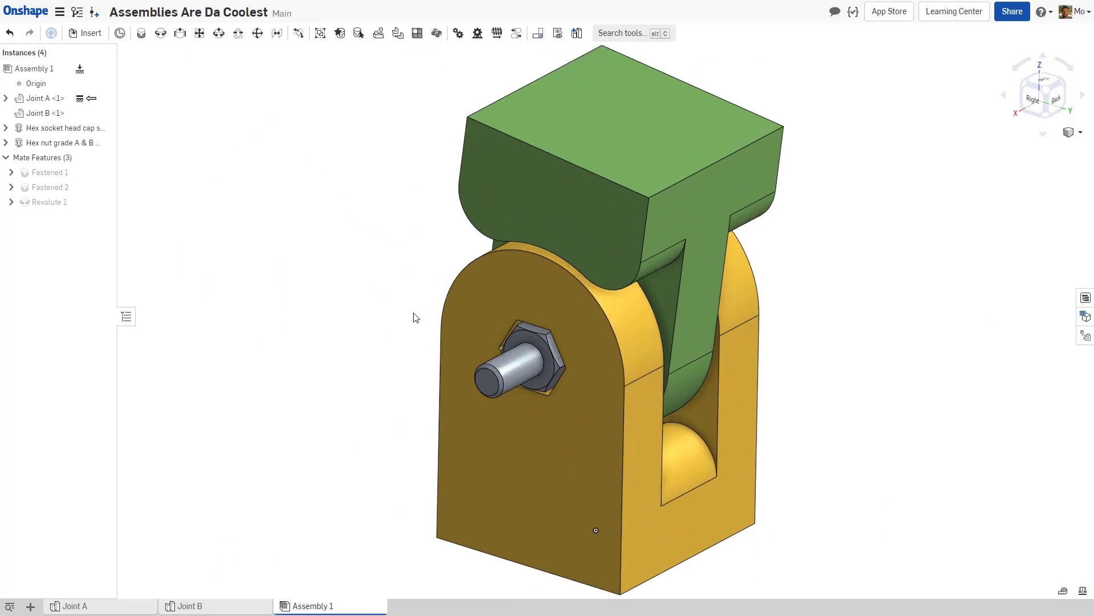
right_click_drag(413, 318, 349, 292)
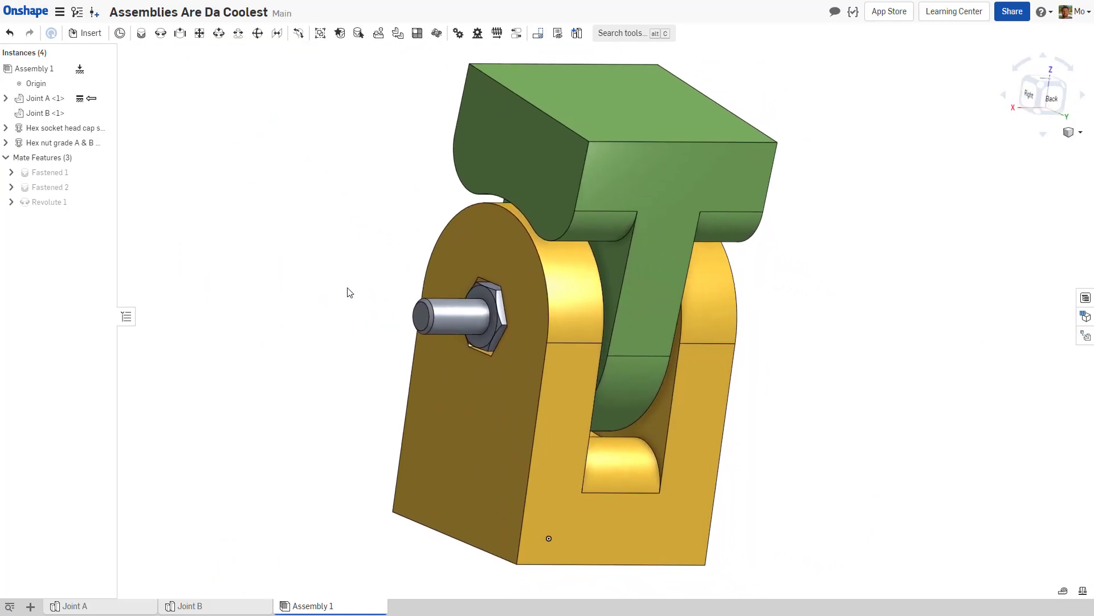
middle_click_drag(349, 292, 322, 292)
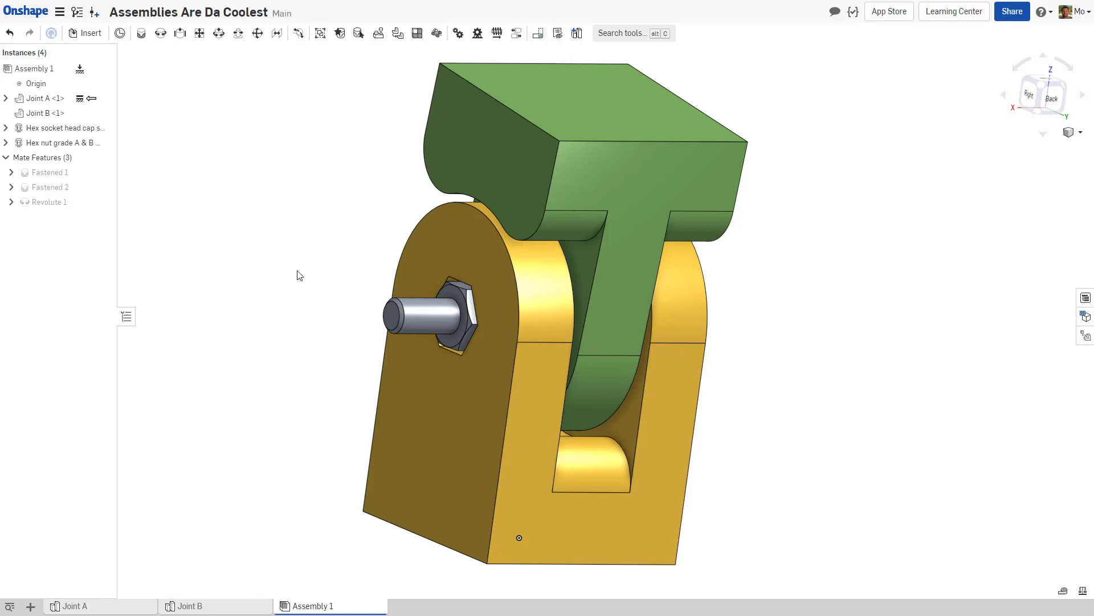
right_click(428, 318)
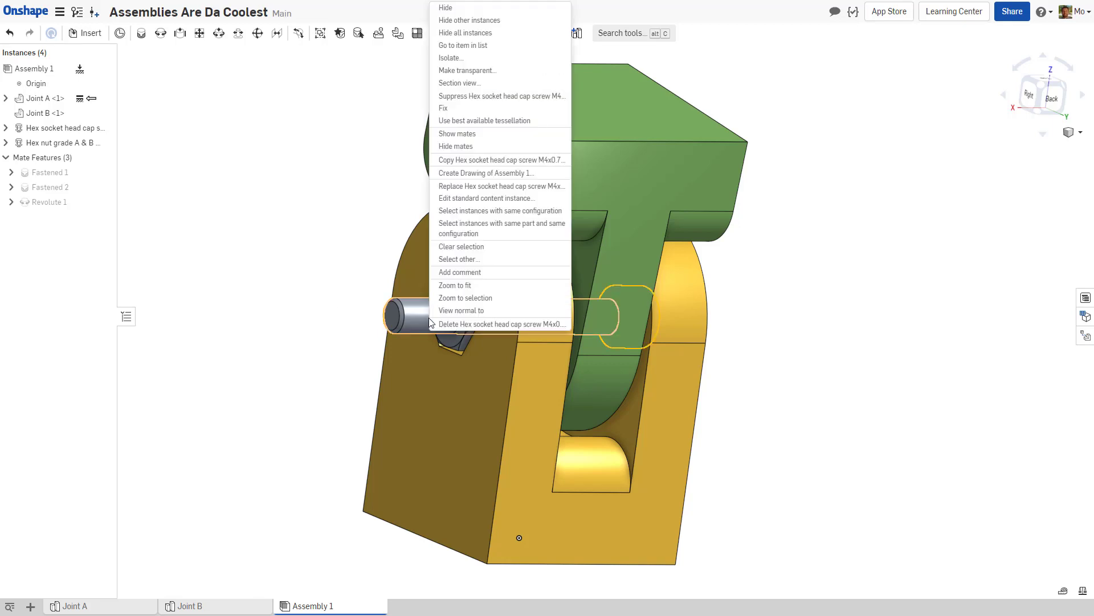
left_click(484, 200)
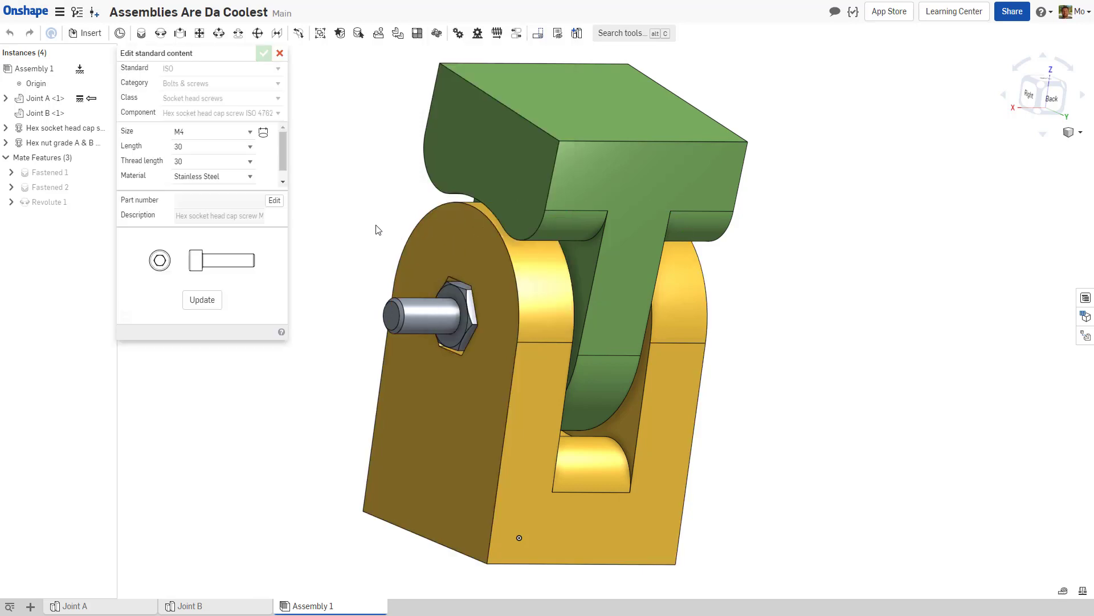
left_click(208, 148)
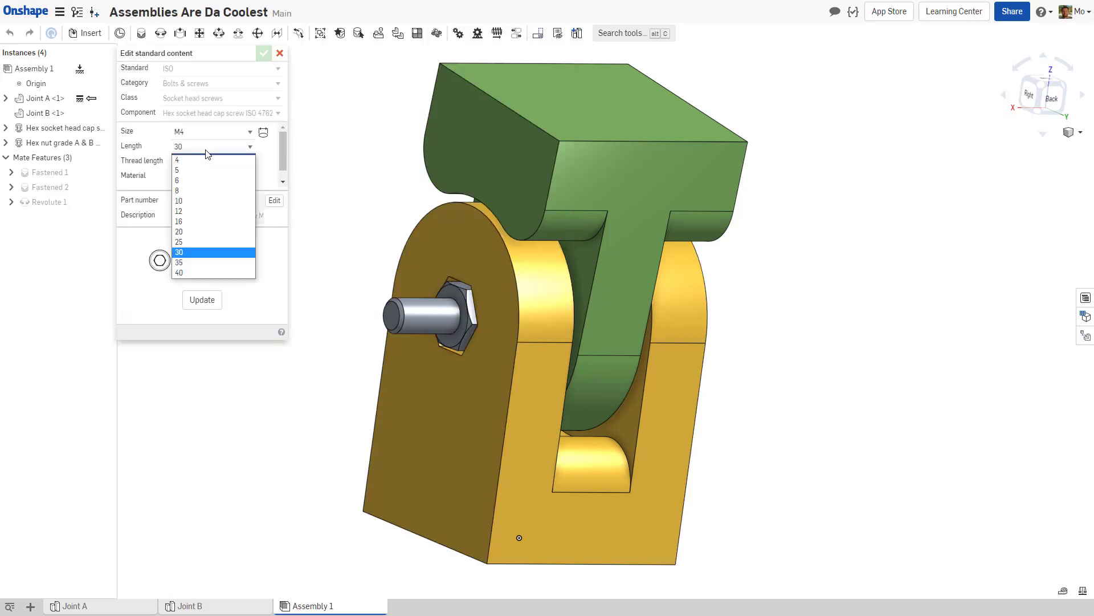
left_click(207, 241)
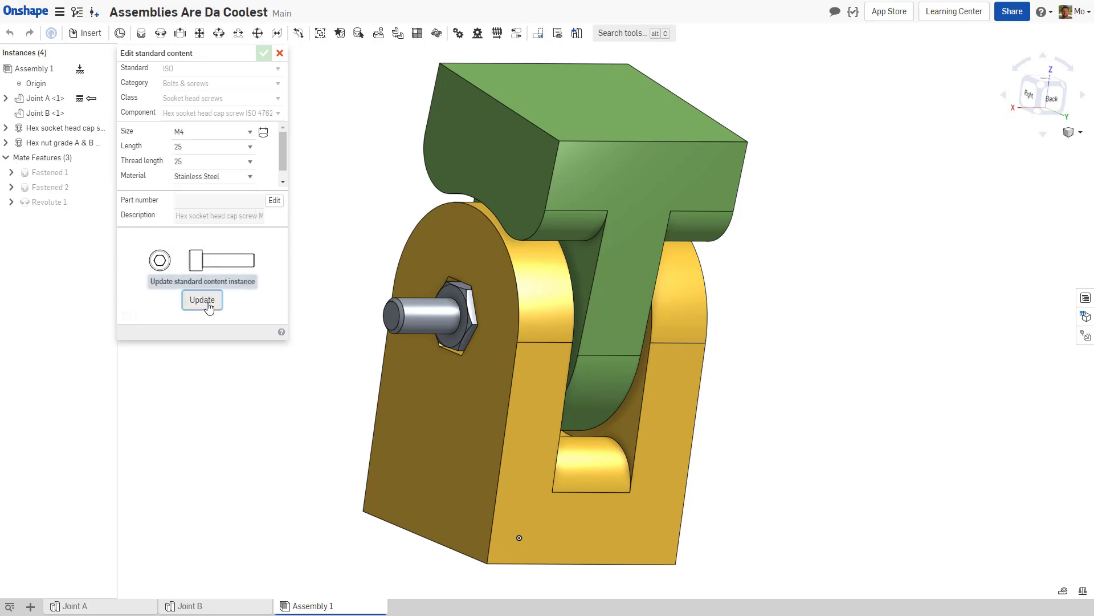
left_click(208, 304)
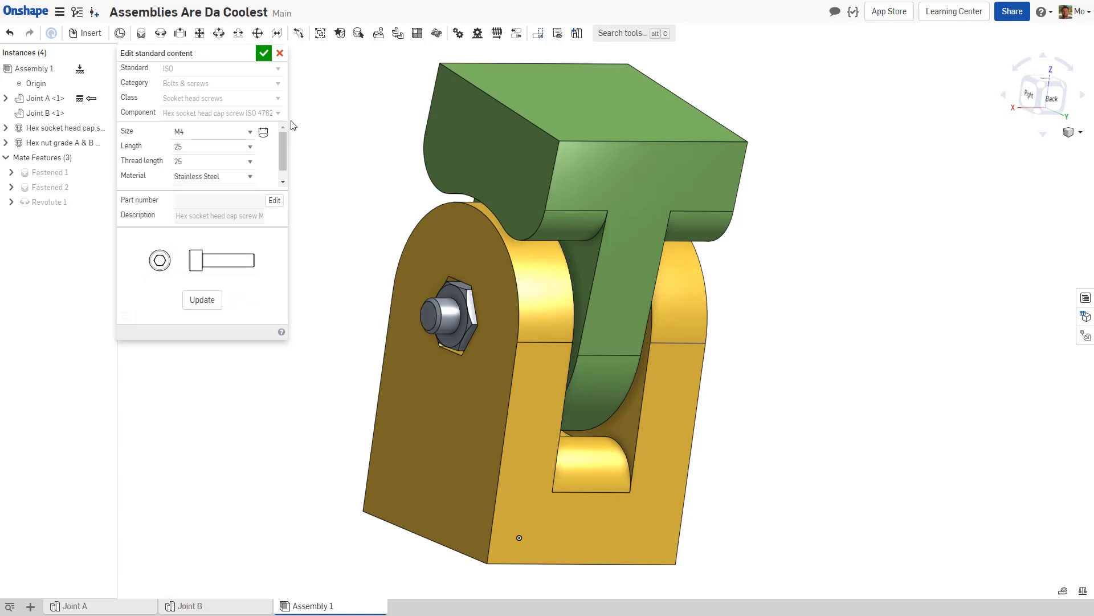
left_click(264, 55)
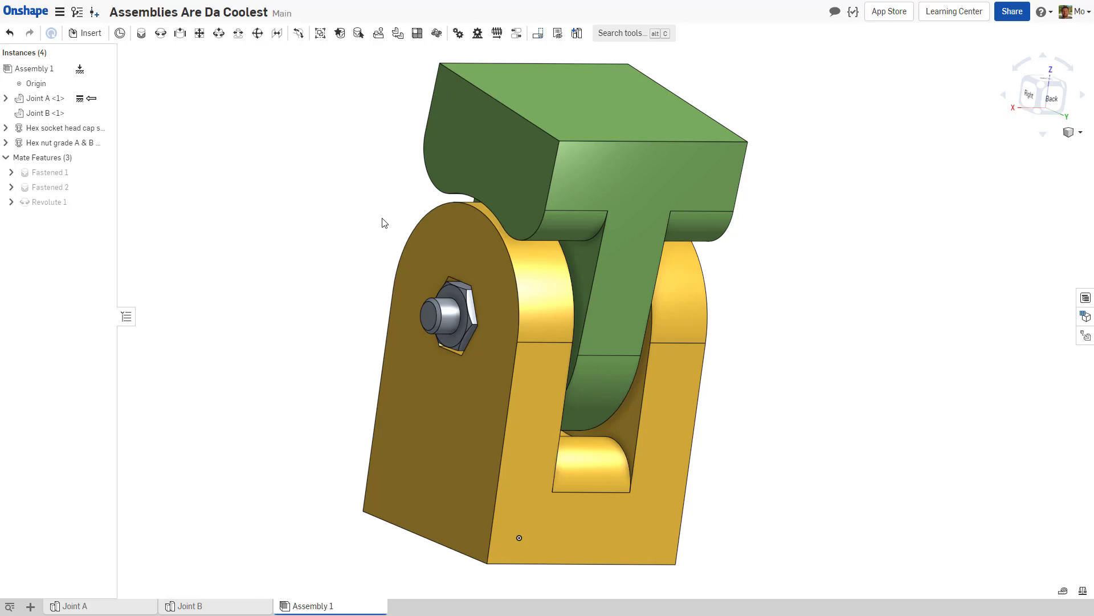
Step: Swing Joint B back and forth about the screw axis to test the hinge's motion, leaving it tilted away from upright
left_click(1040, 91)
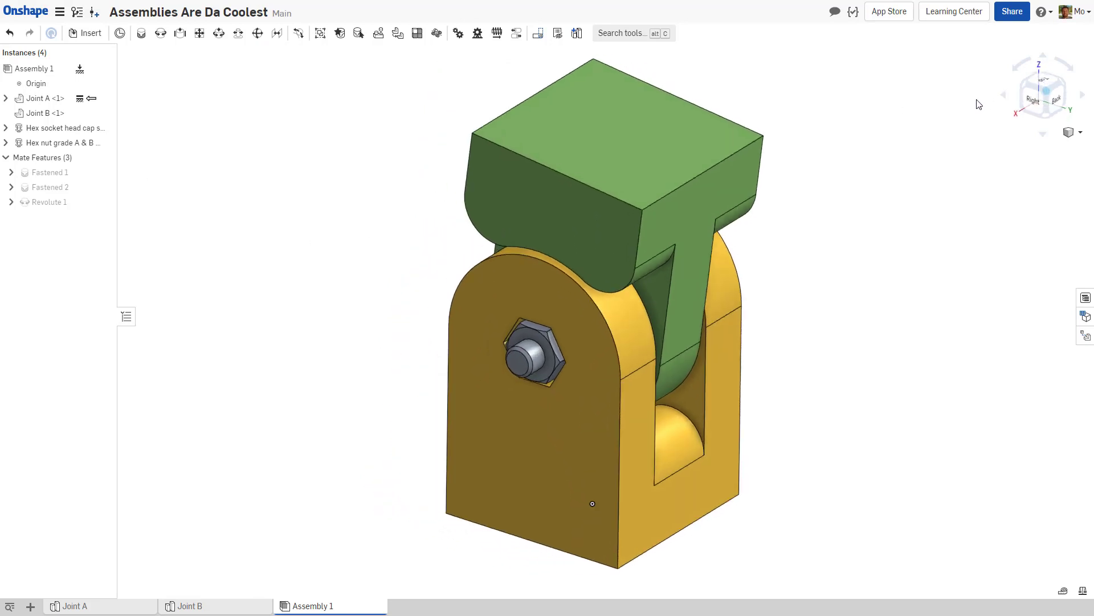
right_click_drag(623, 245, 464, 152)
left_click_drag(453, 151, 494, 190)
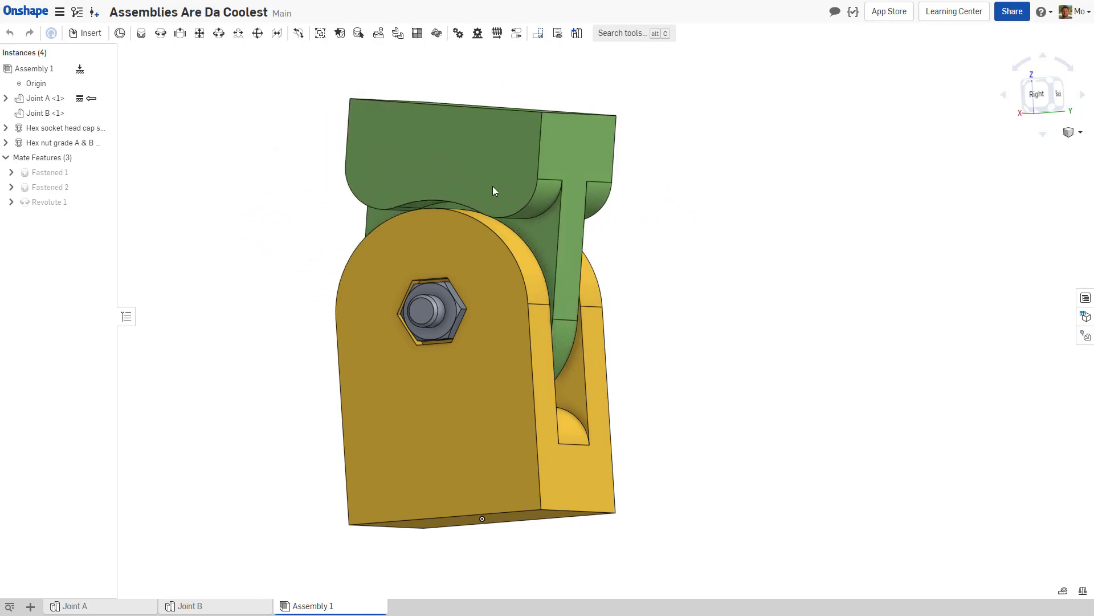
left_click_drag(538, 231, 797, 273)
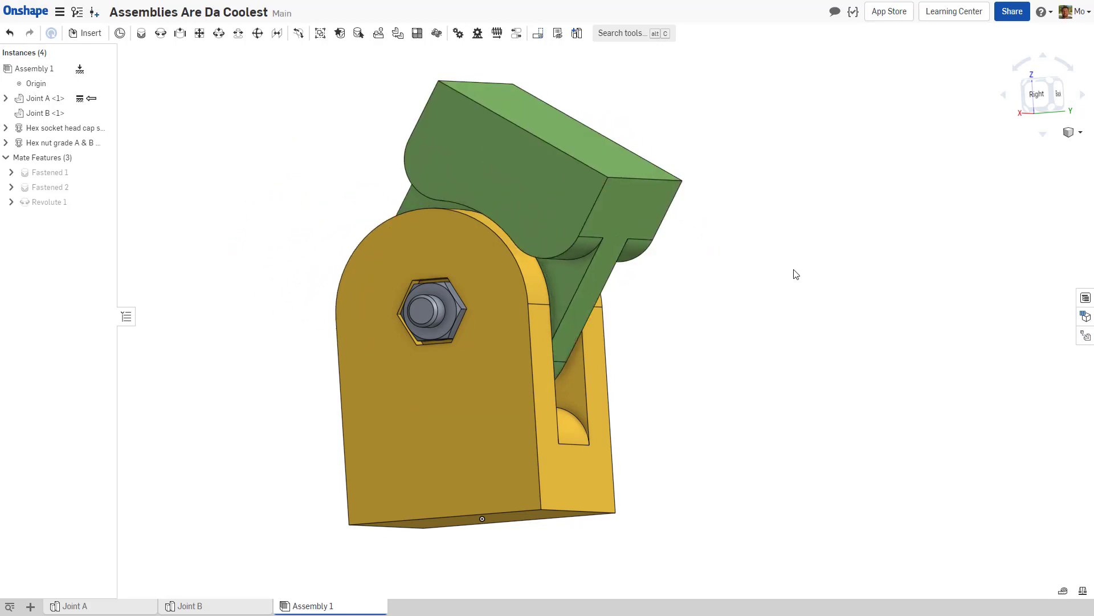